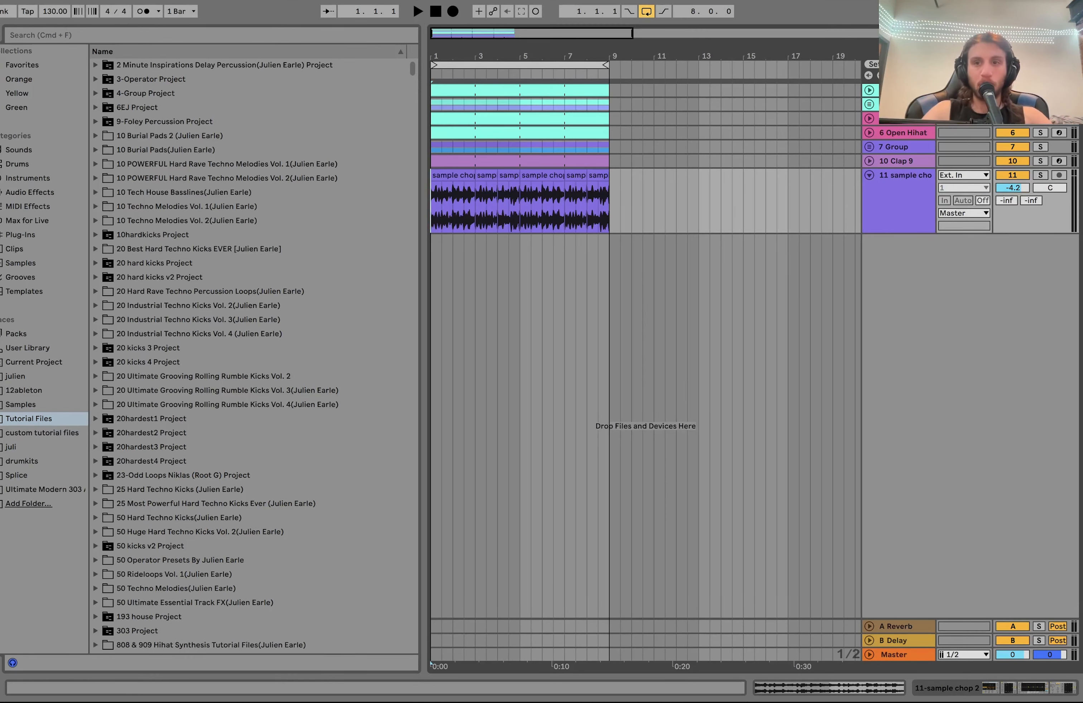
Step: Play the project with the first kick track soloed and show its tech house kick 4 sampler
key("space")
double_click(904, 90)
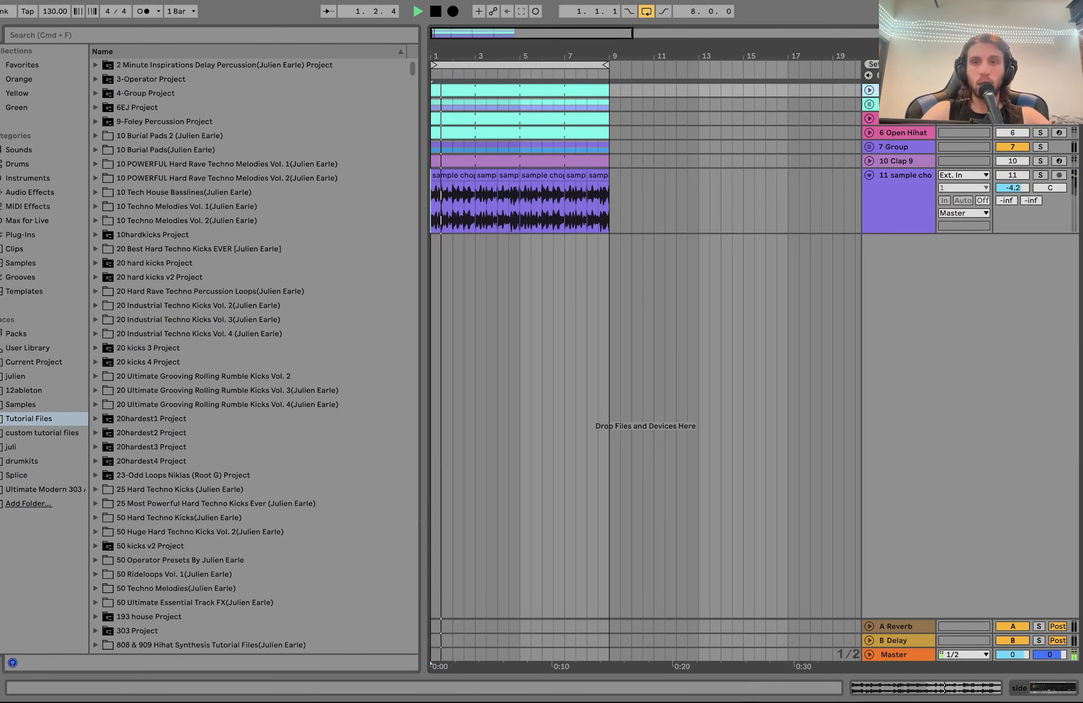
key("space")
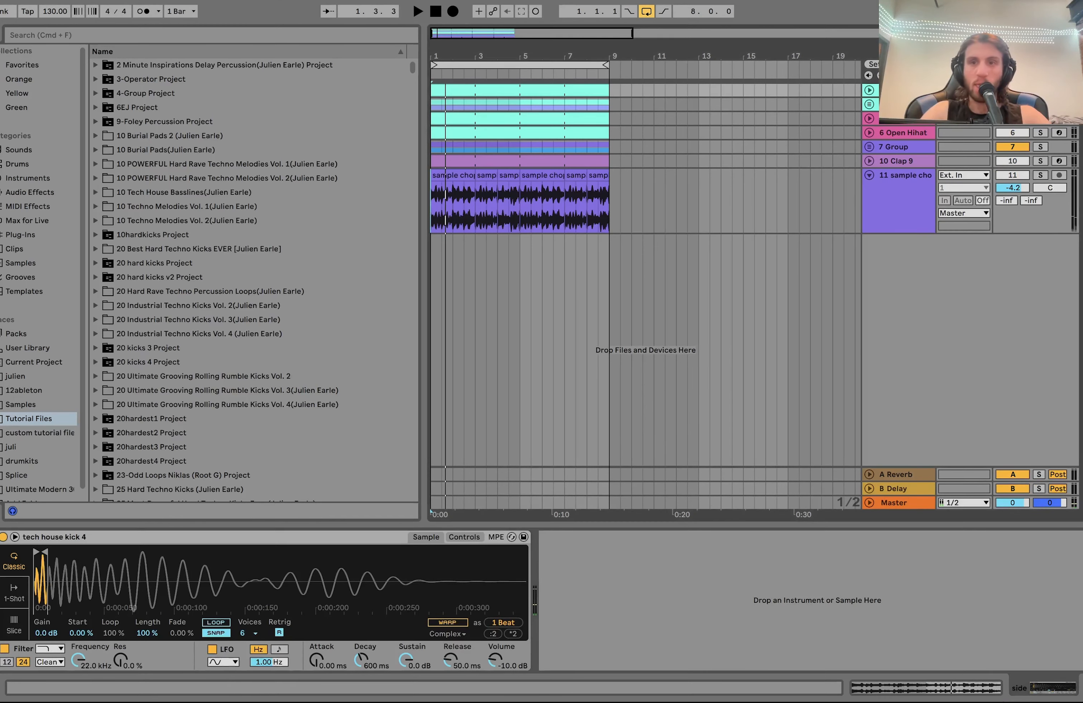
Step: Play the kick and bass group unfolded, and show the sampler of the tech house kick 18 track
key("space")
left_click(870, 103)
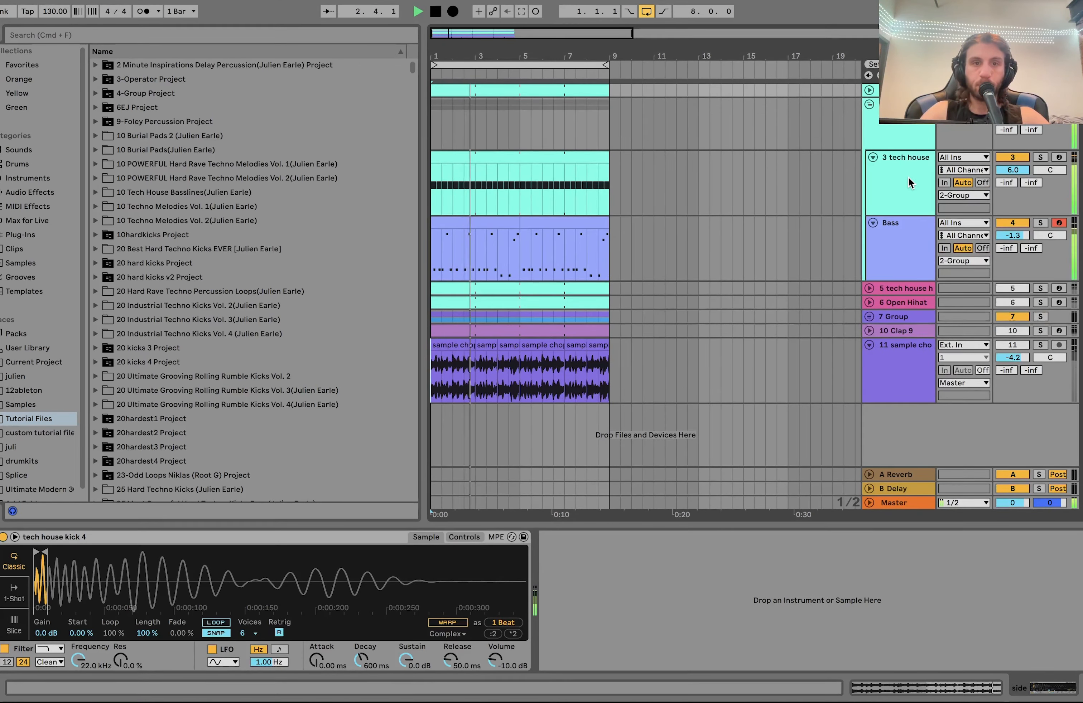
key("space")
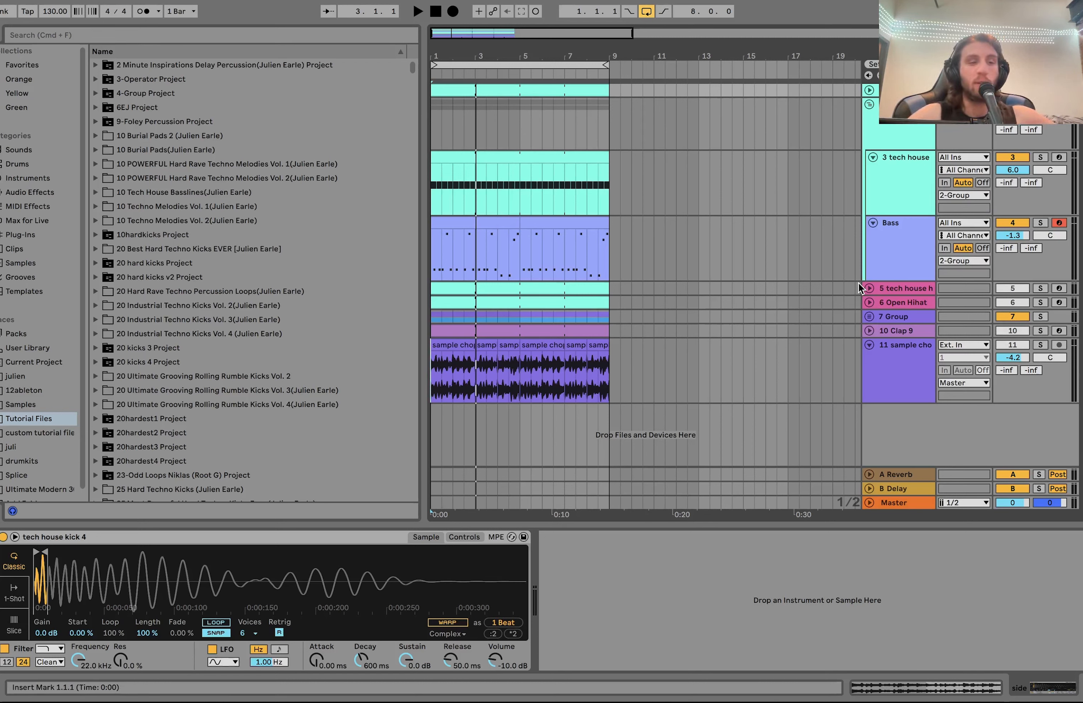
left_click(903, 186)
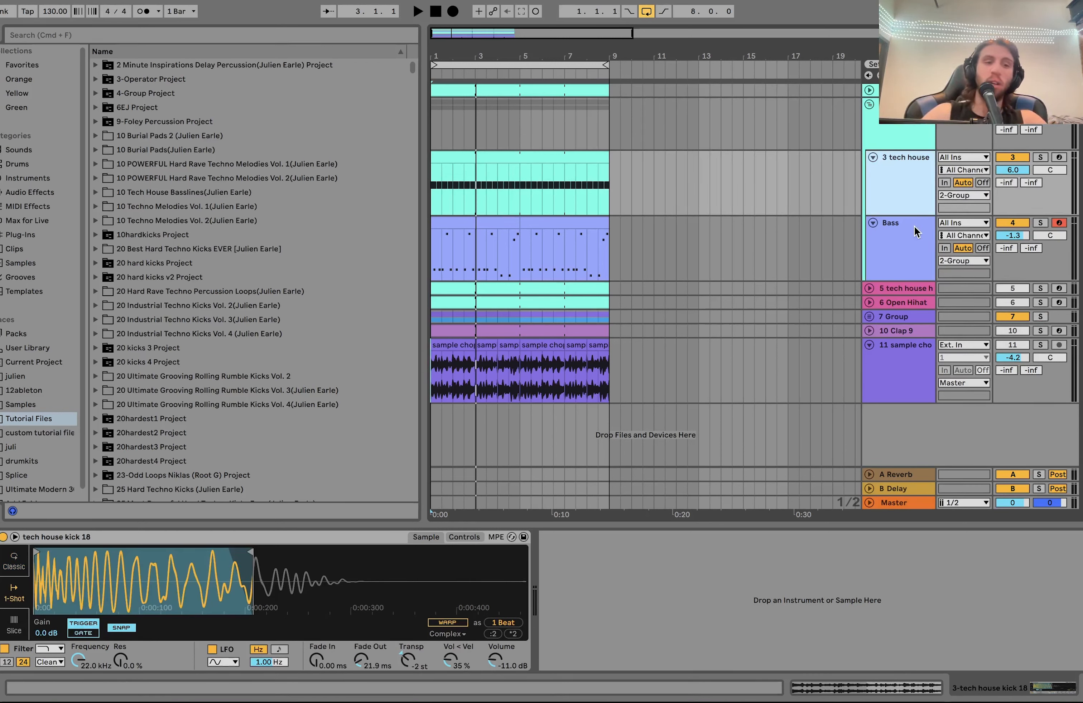
Step: Play the full eight-bar loop with all tracks audible, and reset playback to the start
key("space")
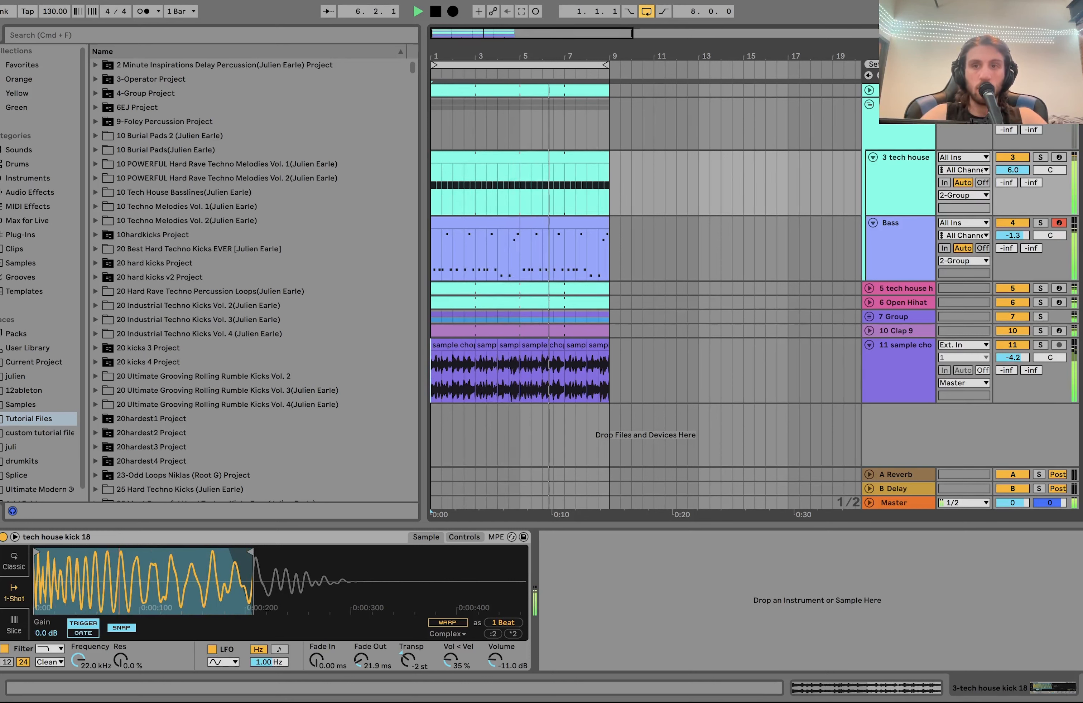
key("space")
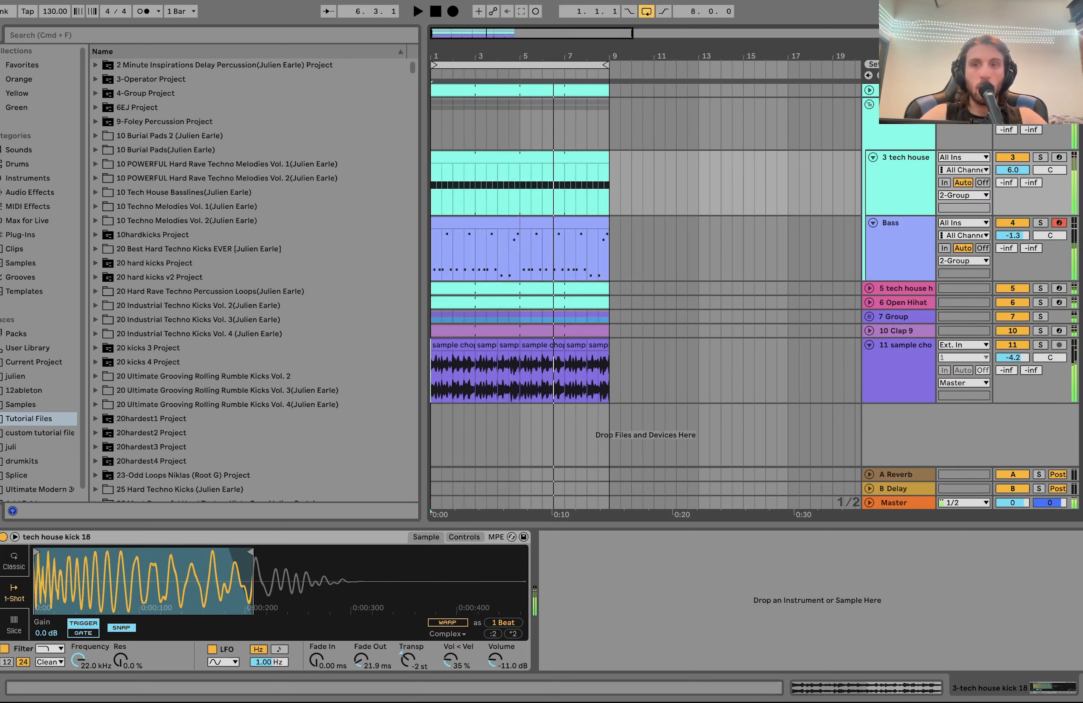
left_click(435, 11)
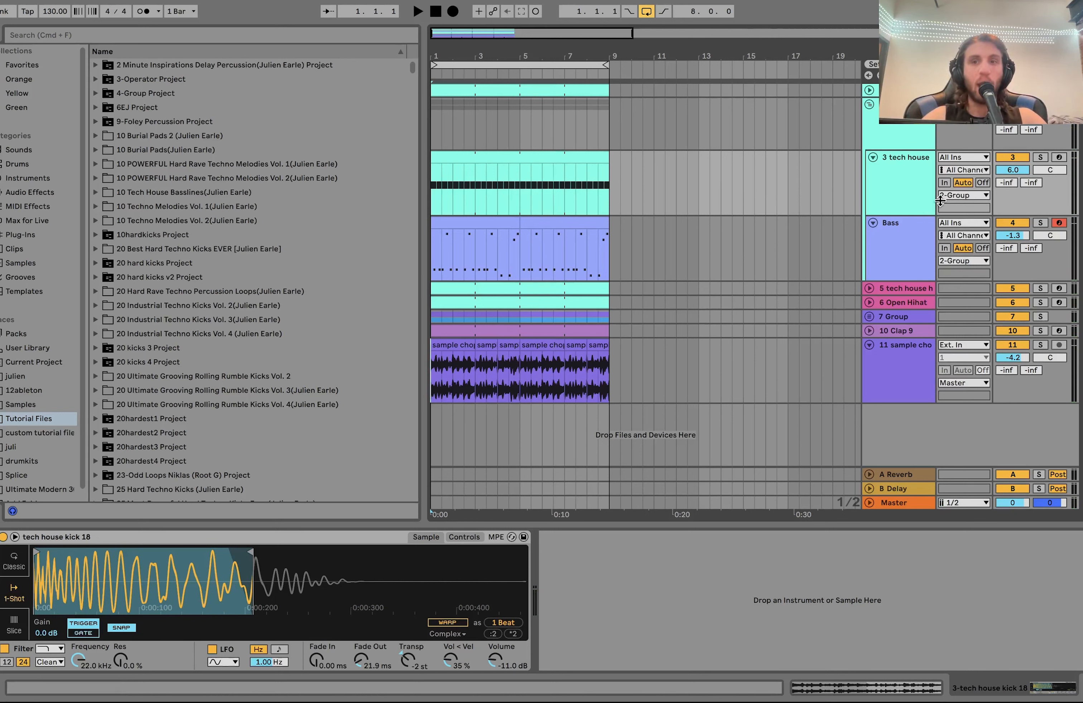
Step: Solo the tech house kick 18 track and listen to it alone
left_click(1040, 158)
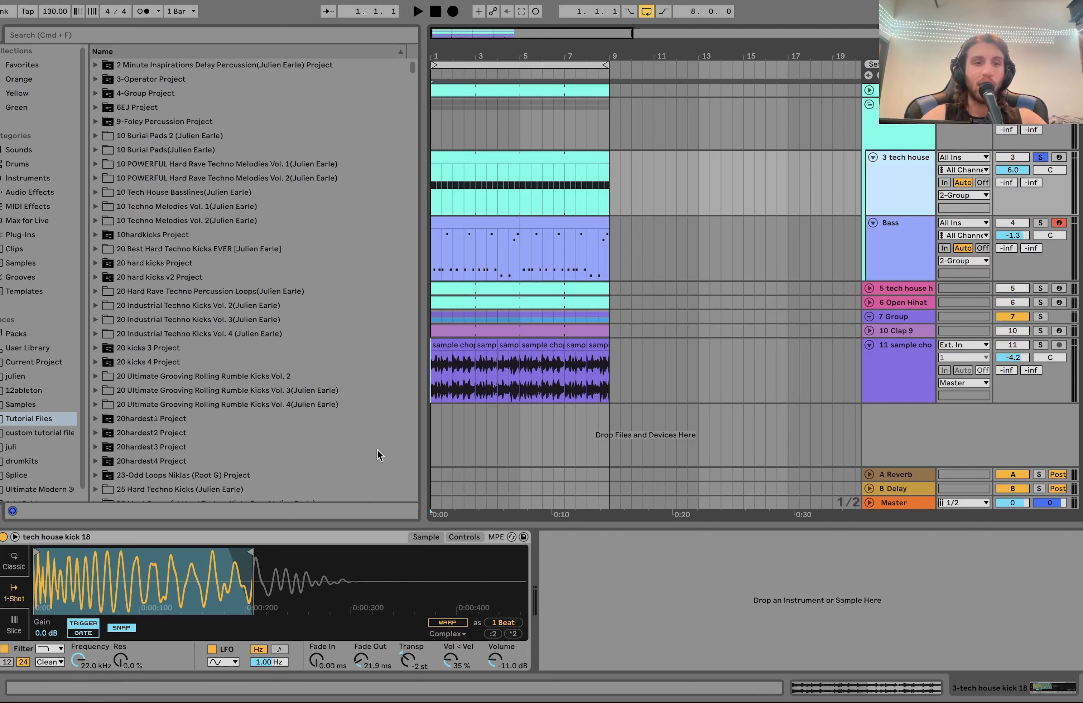
key("space")
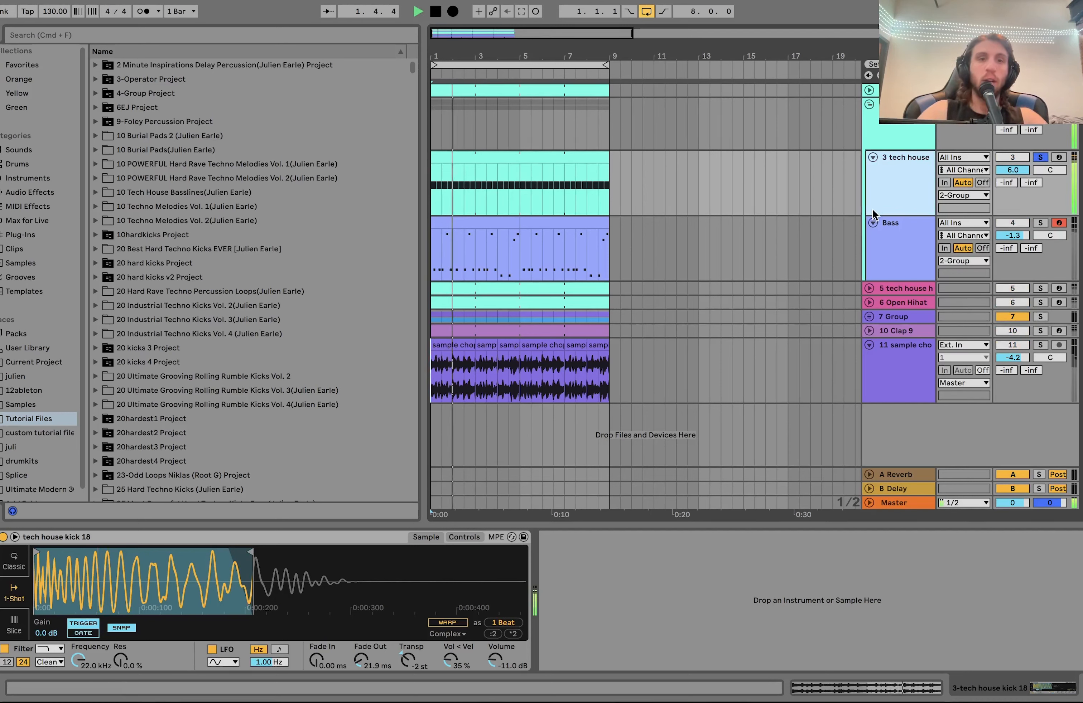
key("space")
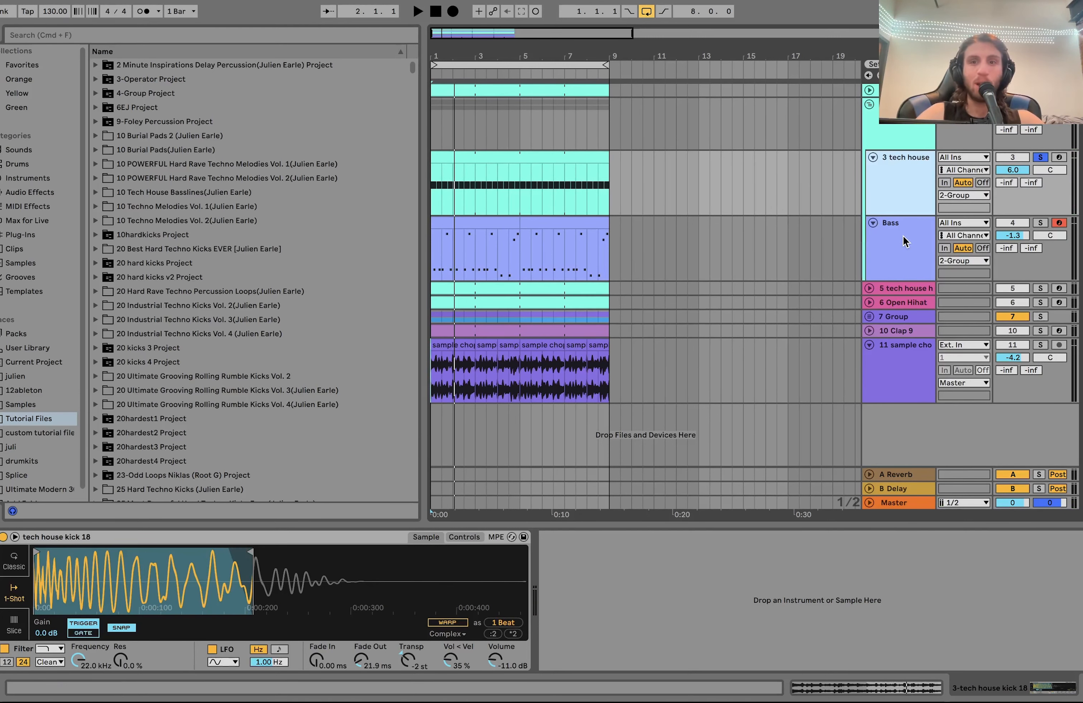
Step: Solo the Bass track and listen to it with its Operator and sidechain Compressor shown
key("space")
left_click(1040, 223)
left_click(902, 246)
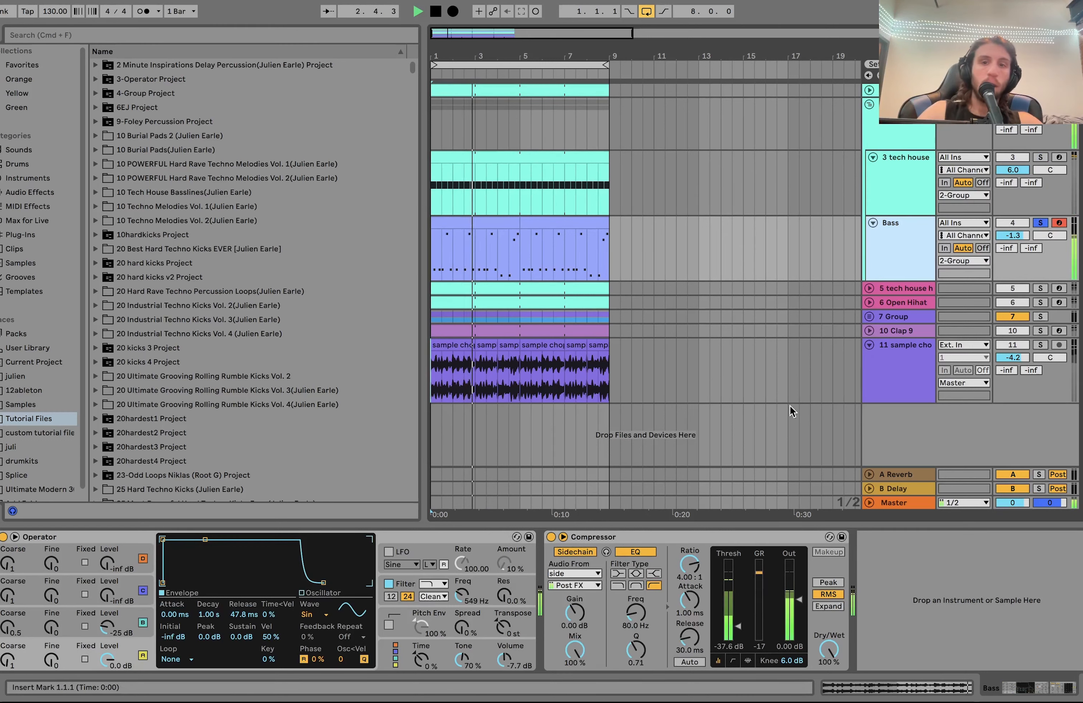
key("space")
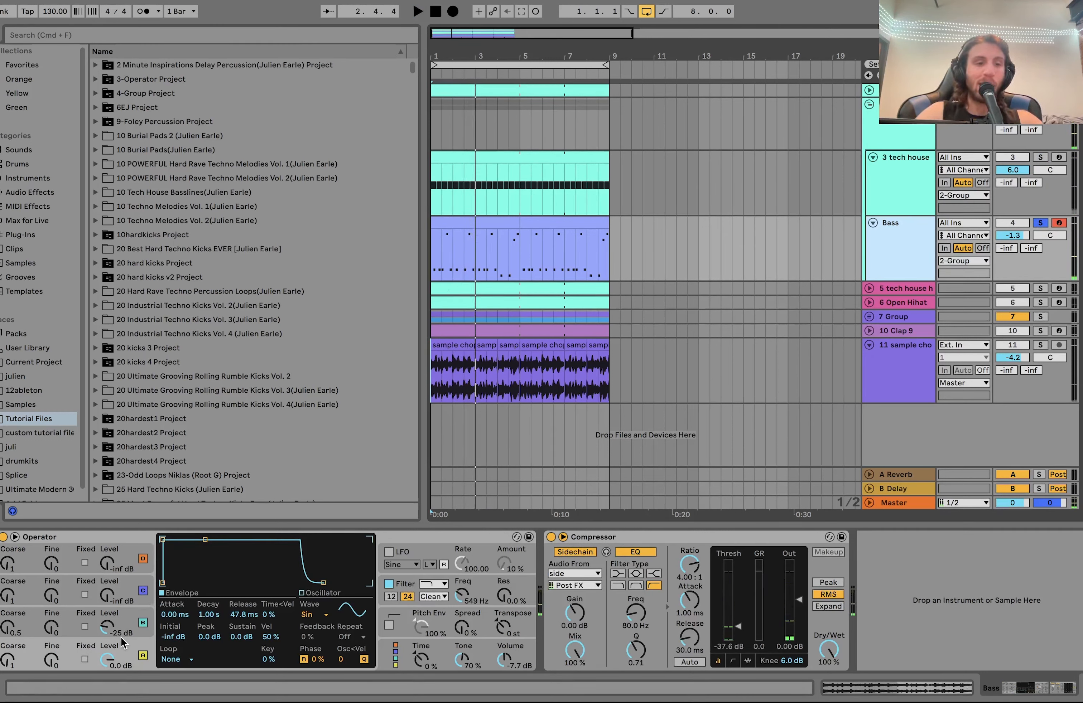
Step: Examine Operator's oscillator A, oscillator B and filter settings while playing the soloed bass
left_click(131, 660)
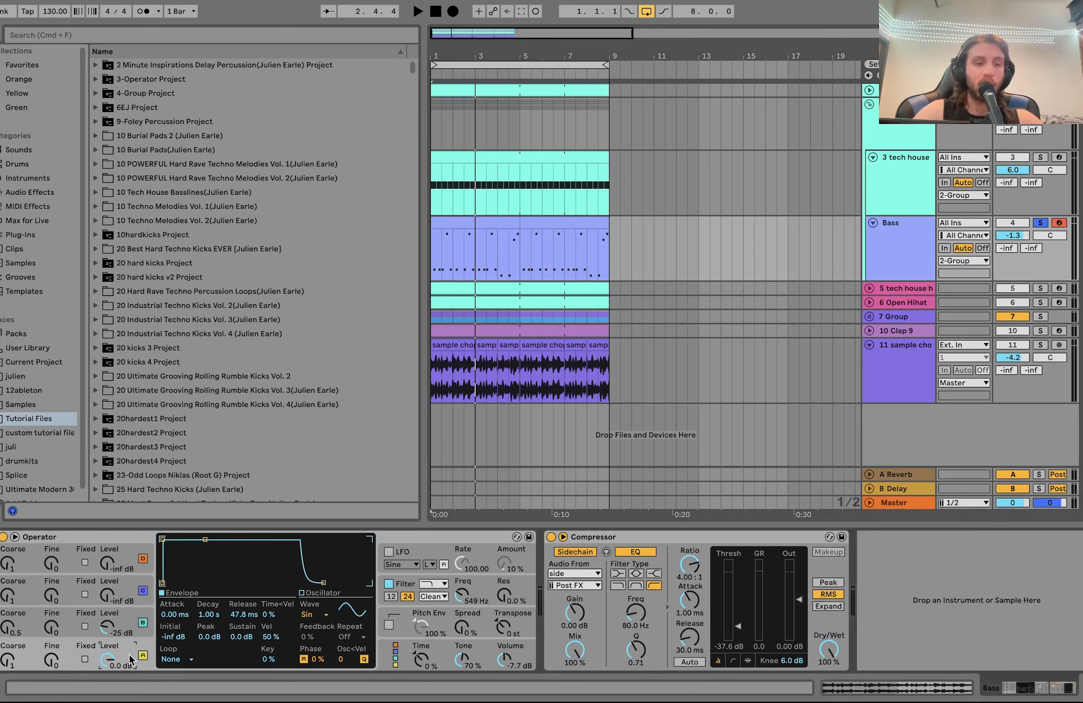
left_click(121, 618)
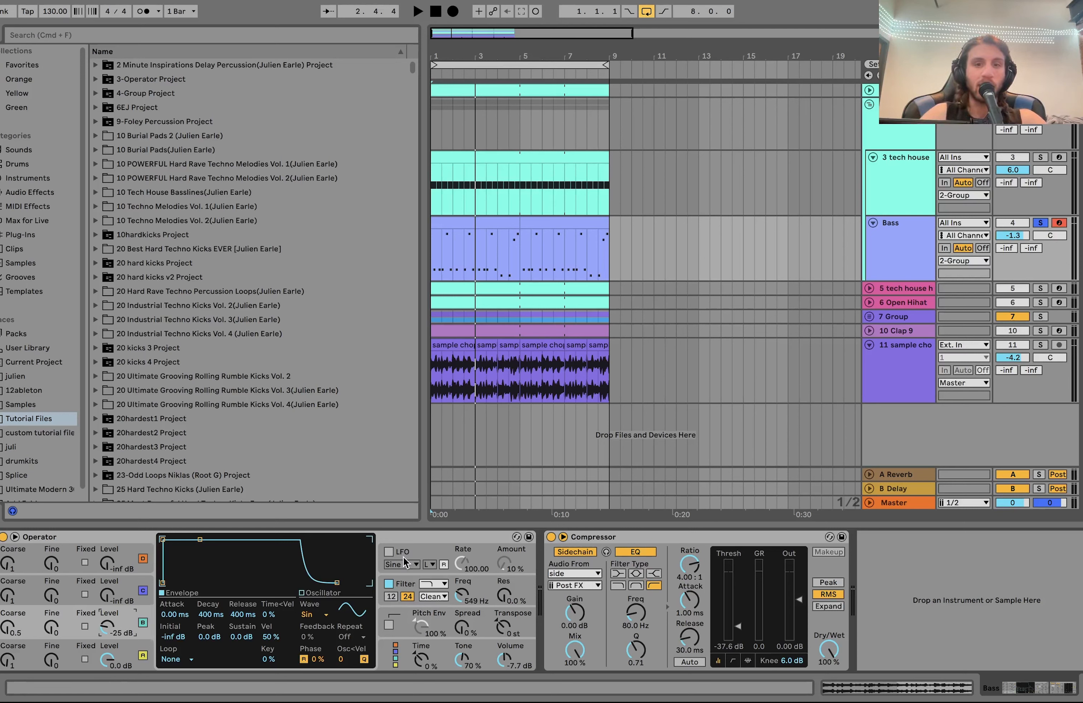
key("space")
left_click(477, 584)
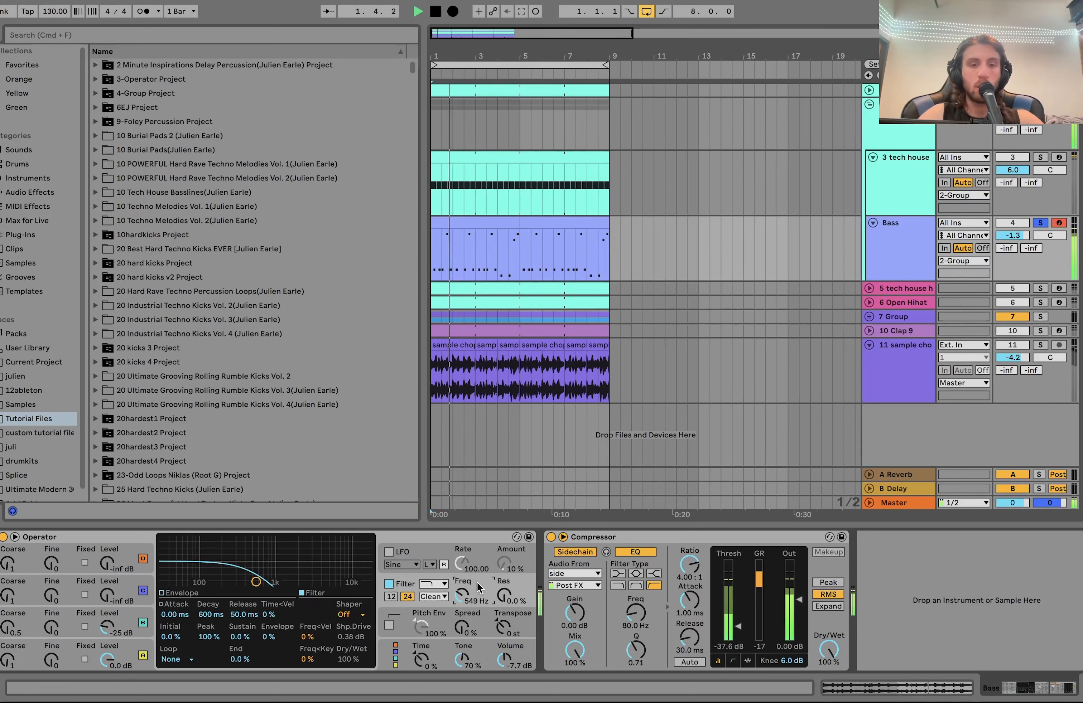
key("space")
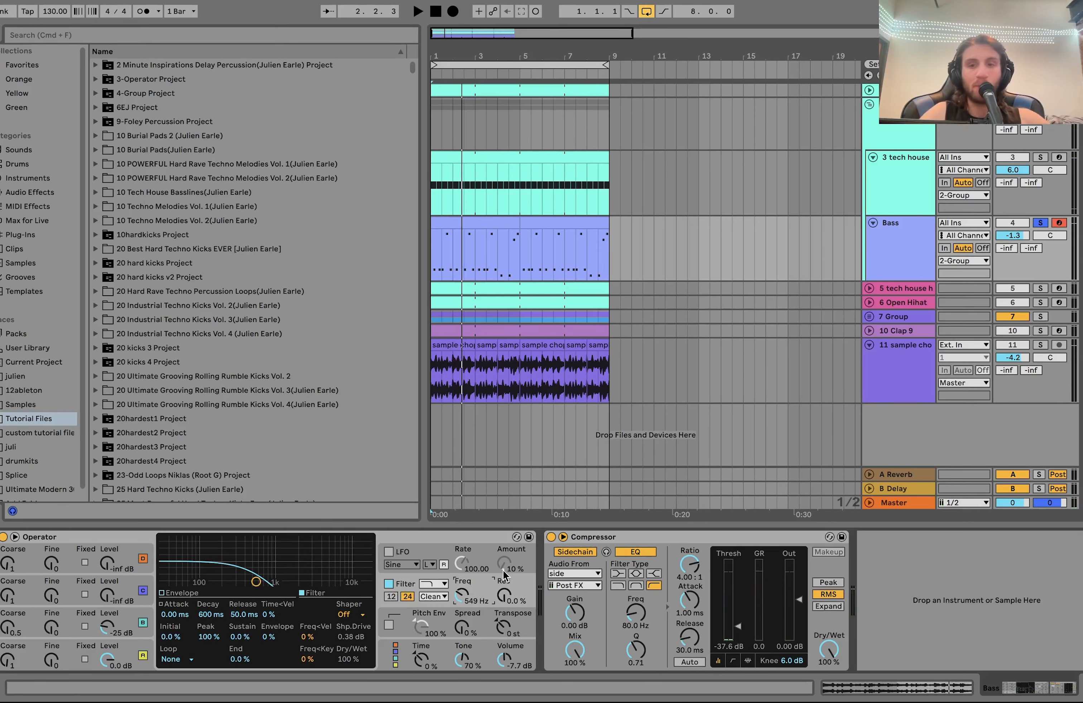
Step: Open the first Bass clip in the note editor and play its pattern from bar 4
key("space")
double_click(486, 245)
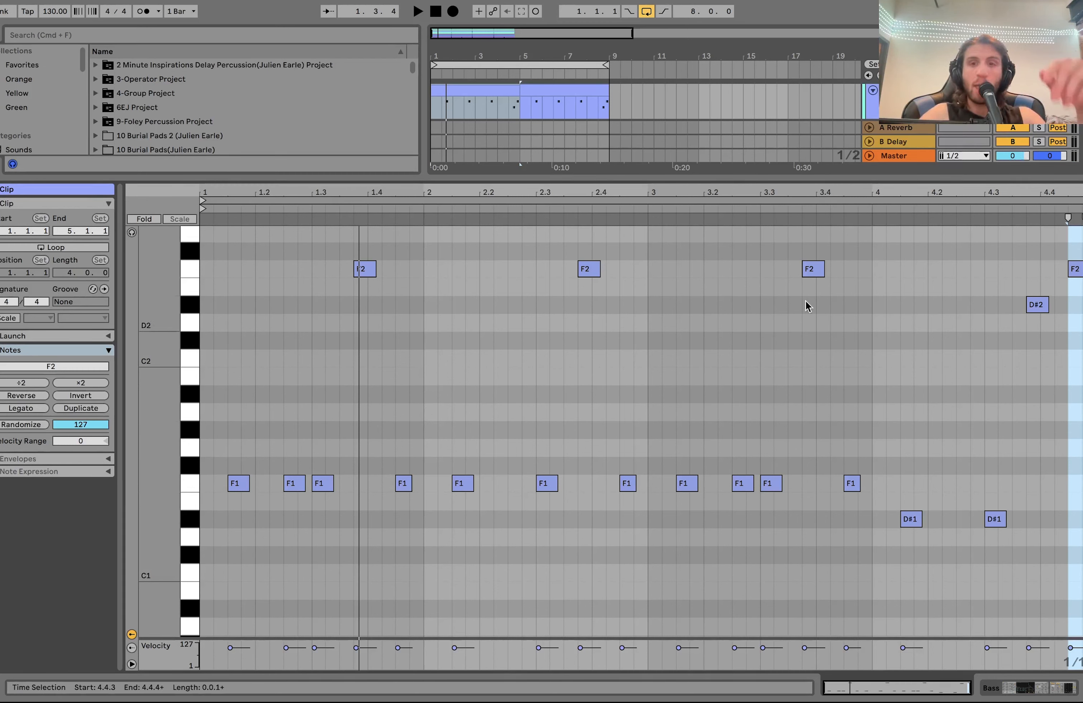
left_click(497, 105)
left_click(496, 113)
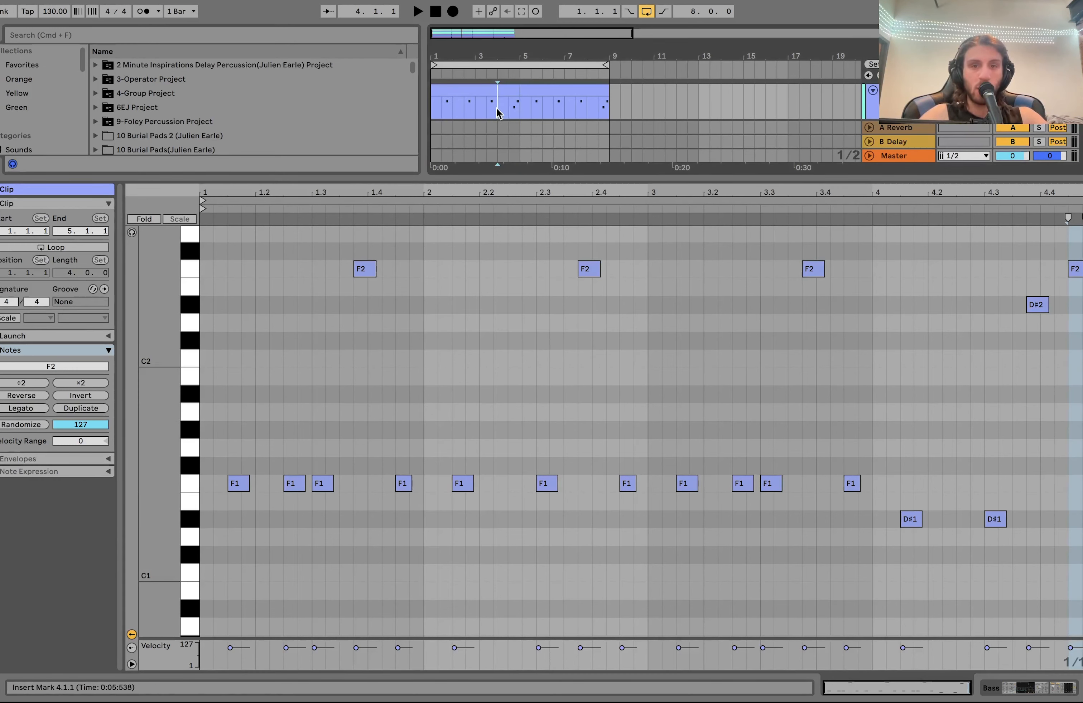
key("space")
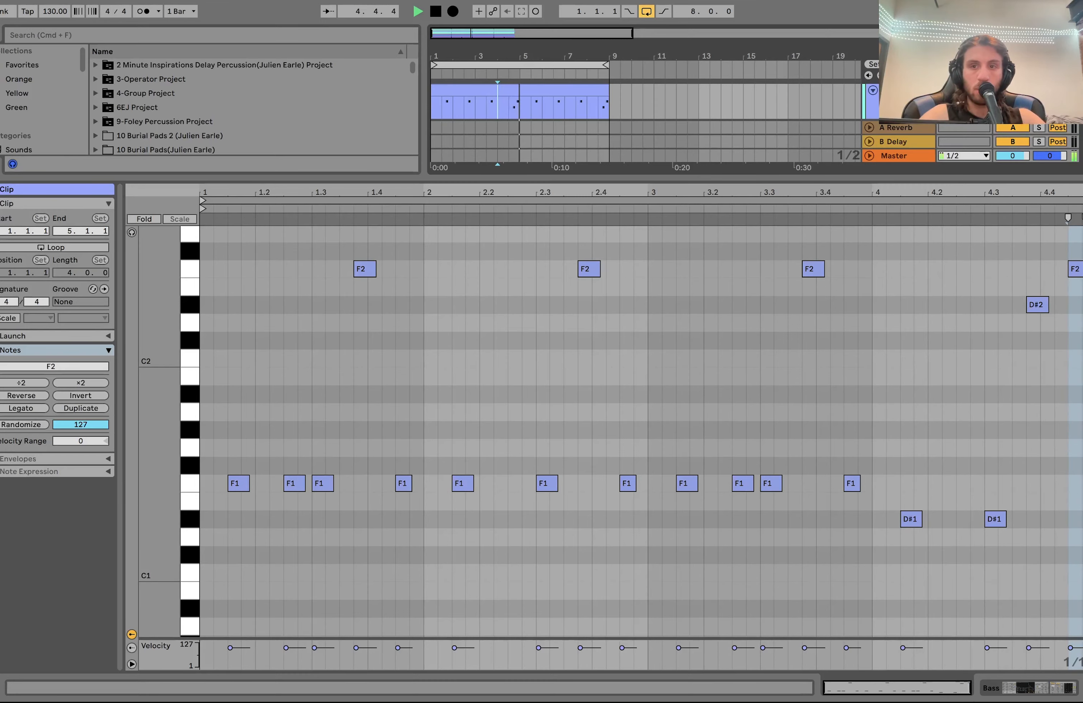
Step: Return to the Bass track's devices, select its first clip and play the full mix from bar 1
key("shift+Tab")
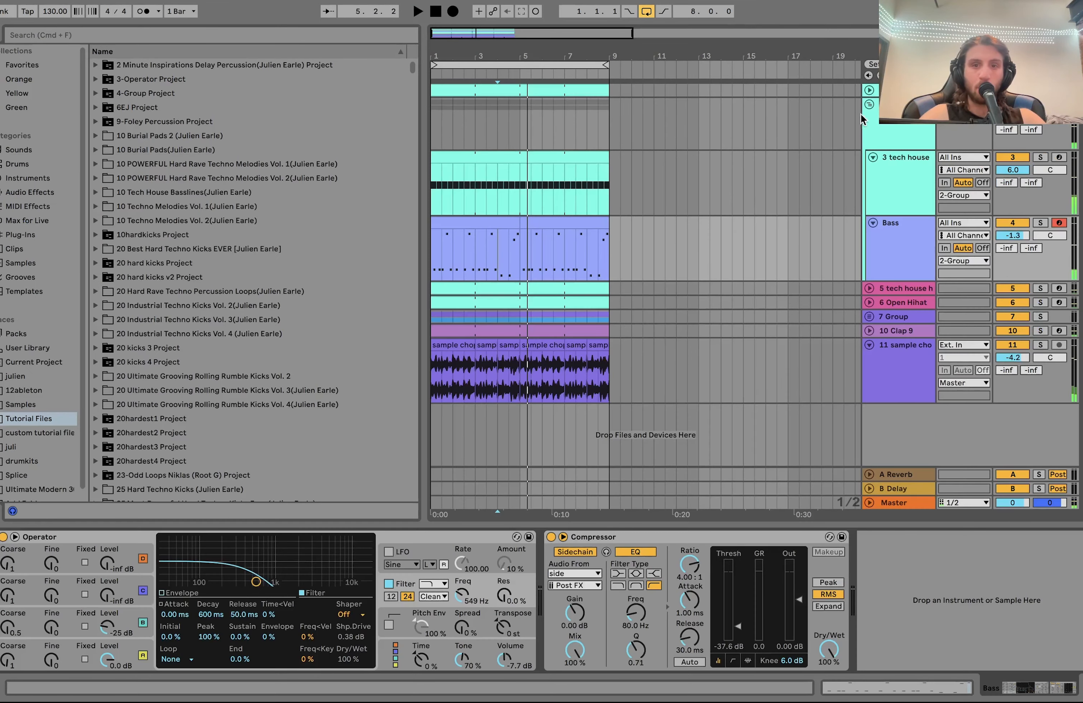
left_click(496, 228)
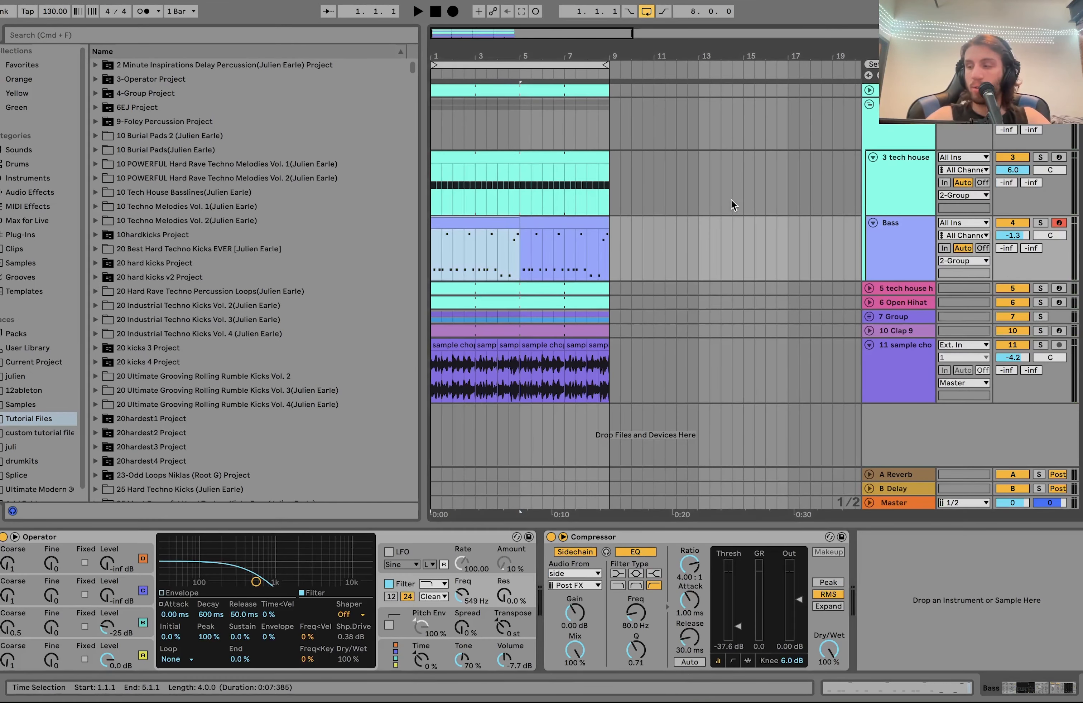
key("space")
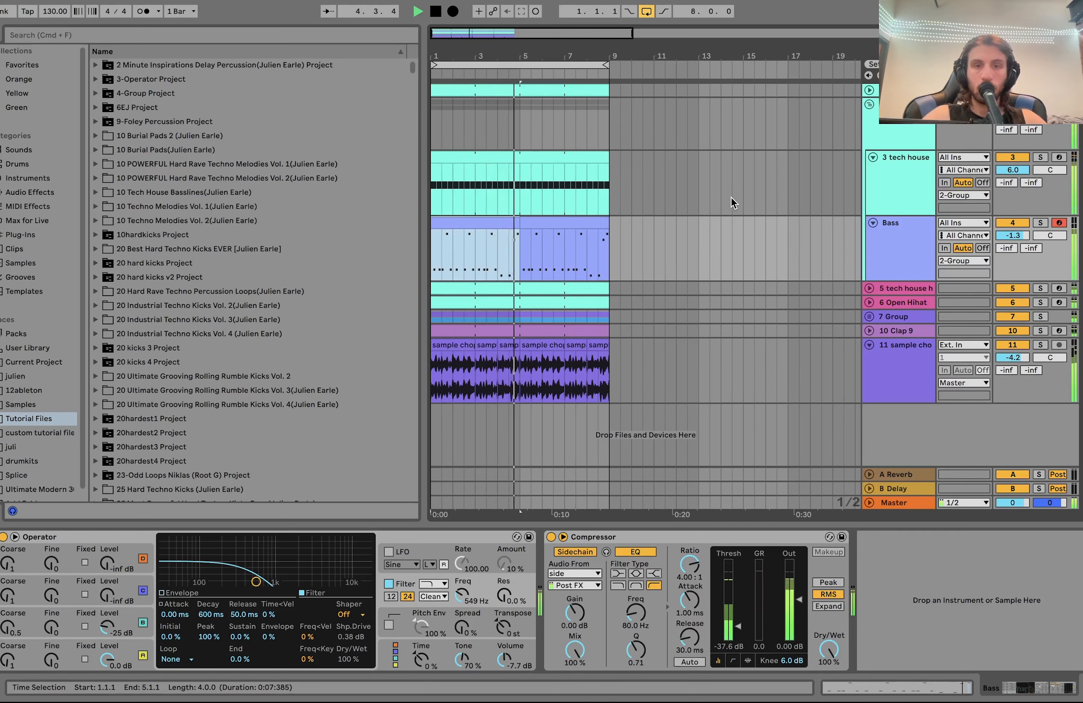
key("space")
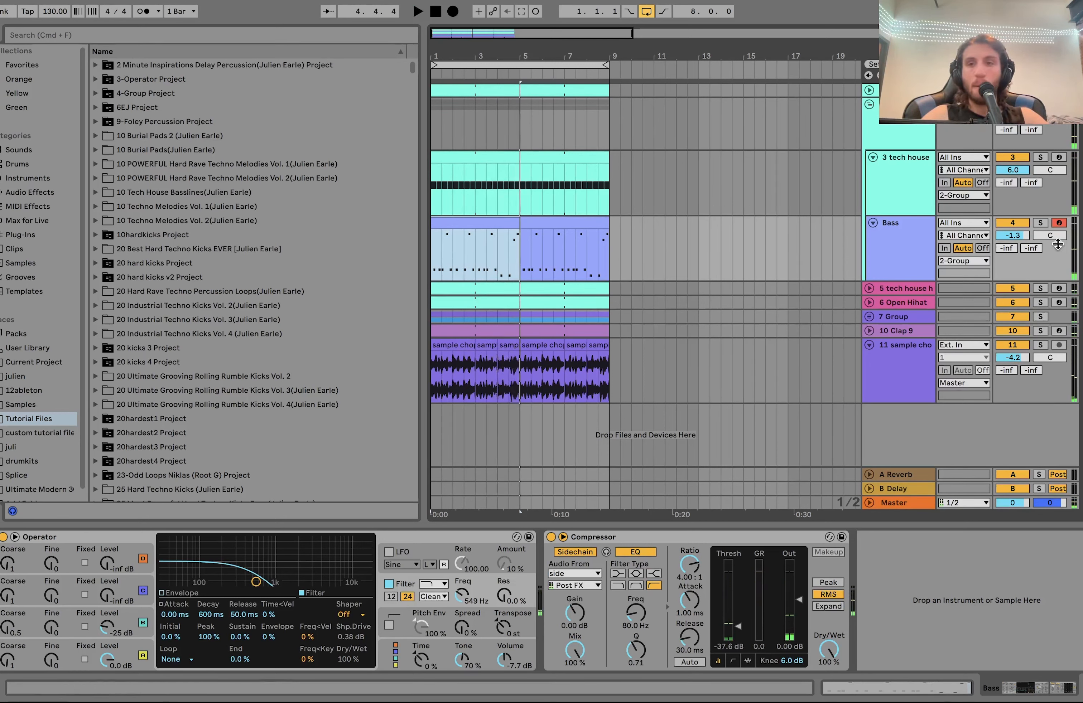
Step: Replay the full mix and show the EQ Eight and Utility effects on the kick and bass group
key("space")
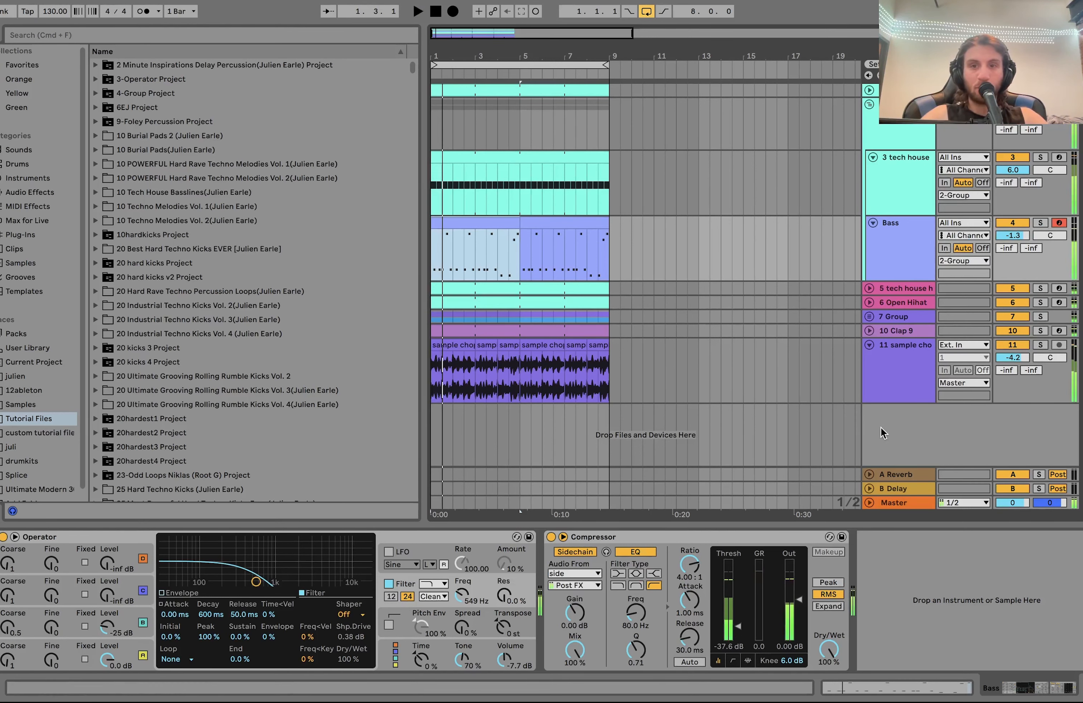
left_click(888, 131)
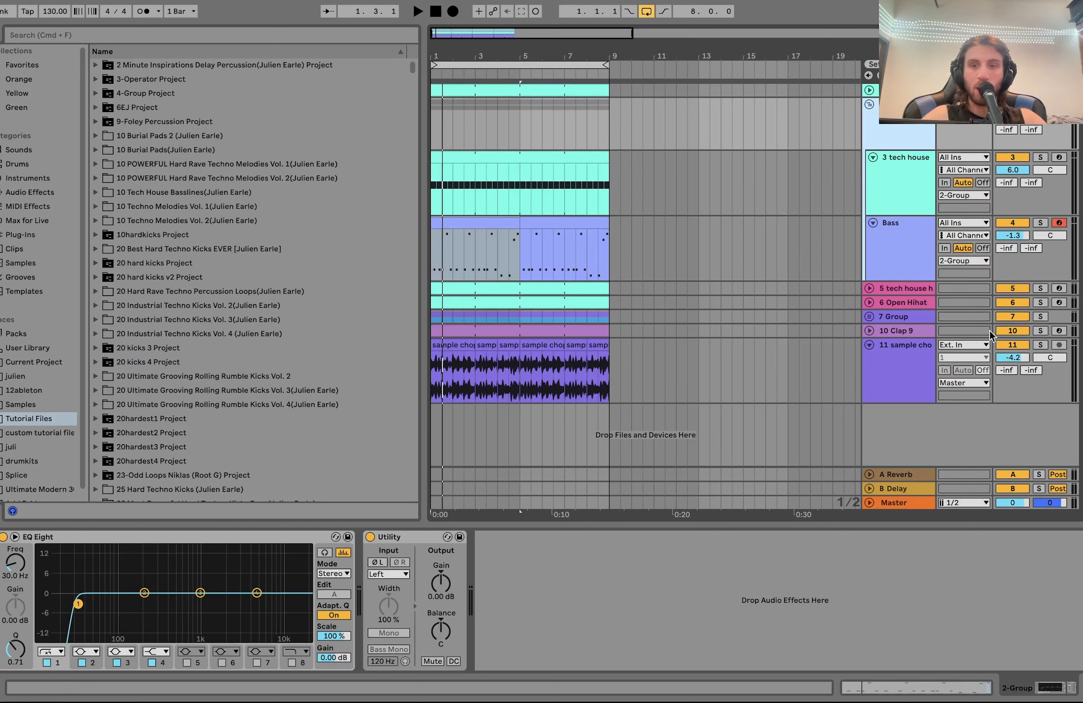
Step: Solo the tech house hat and Open Hihat tracks, and unfold both to view their patterns
left_click(1041, 289)
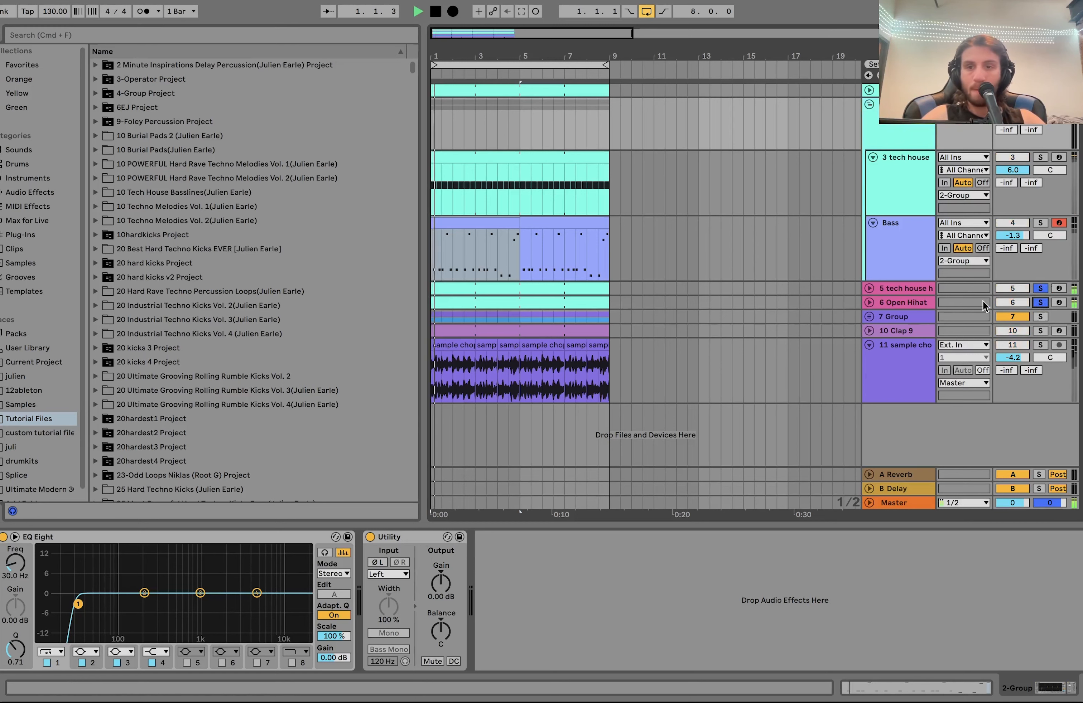
left_click(869, 302)
left_click(869, 289)
scroll(1048, 274, "down", 2)
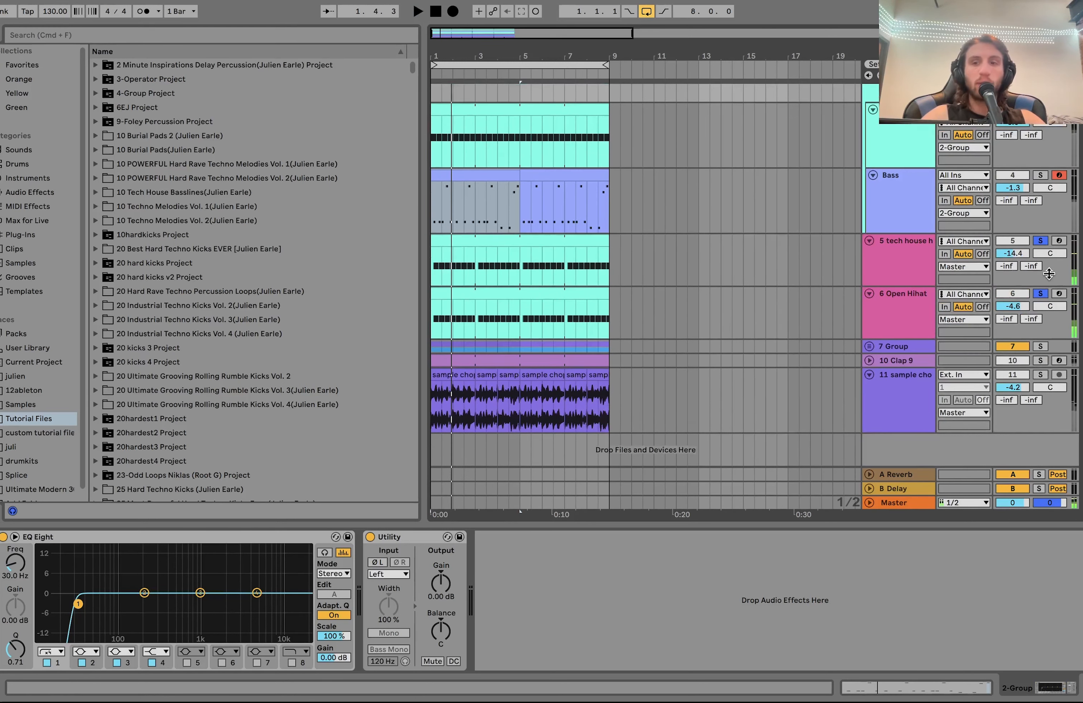
Step: Show the sampler of the tech house hat 9 track and locate its sample in the browser
left_click(903, 264)
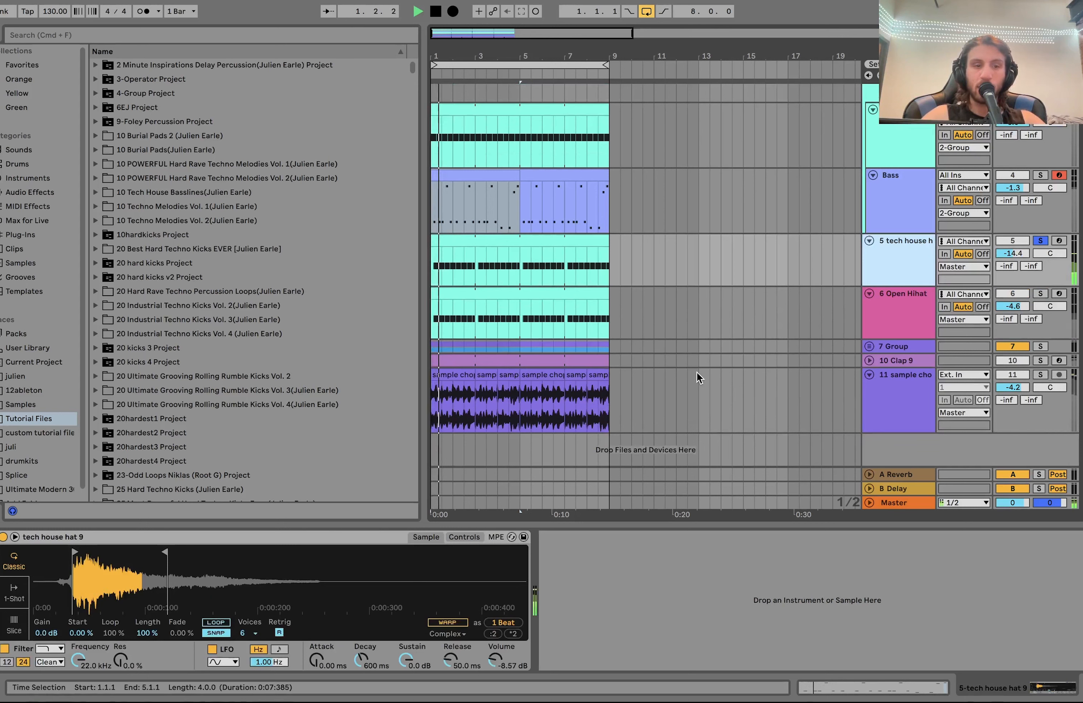
right_click(283, 600)
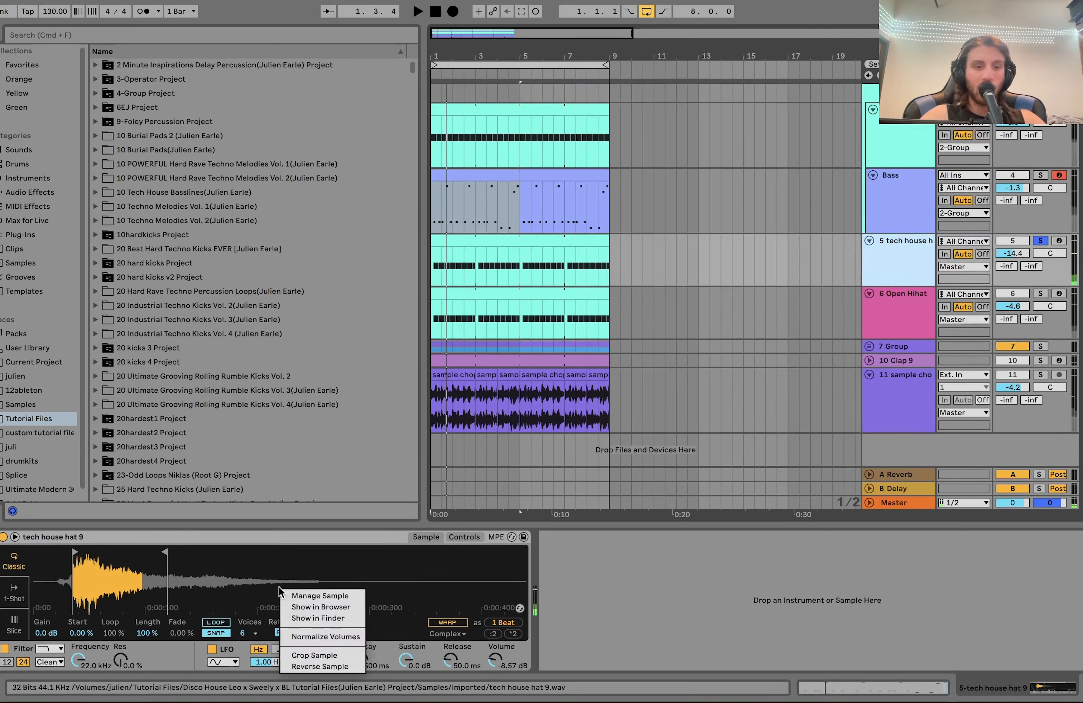
left_click(303, 606)
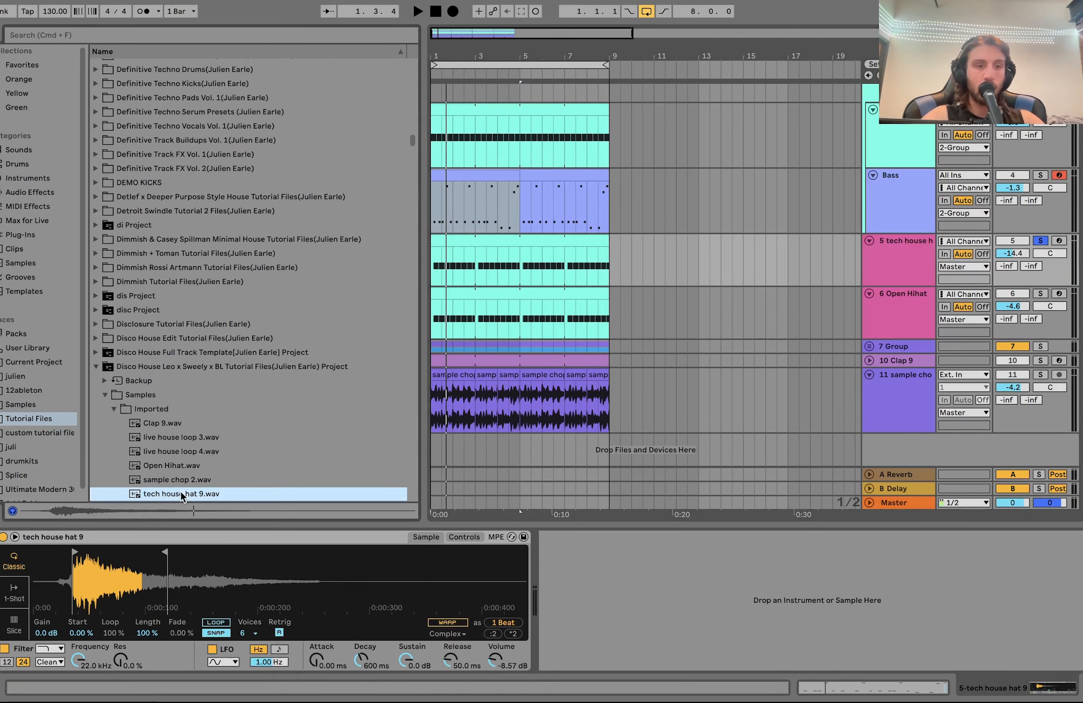
scroll(181, 495, "down", 5)
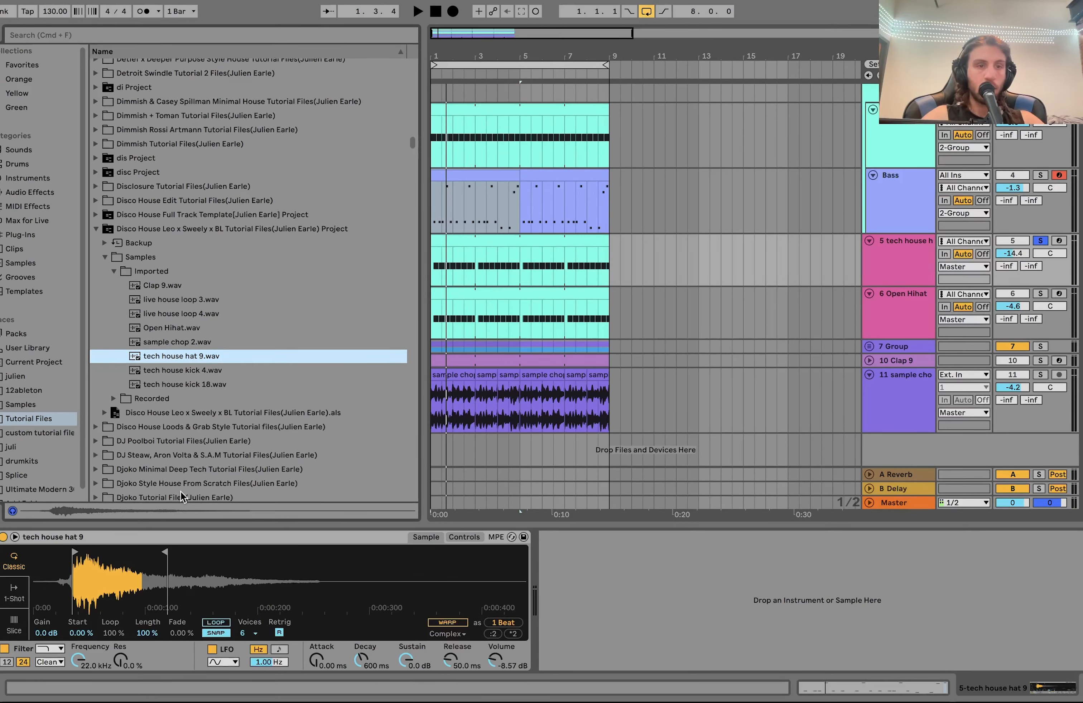
Step: Play the soloed tech house hat and display its sampler's envelope and pitch controls
key("space")
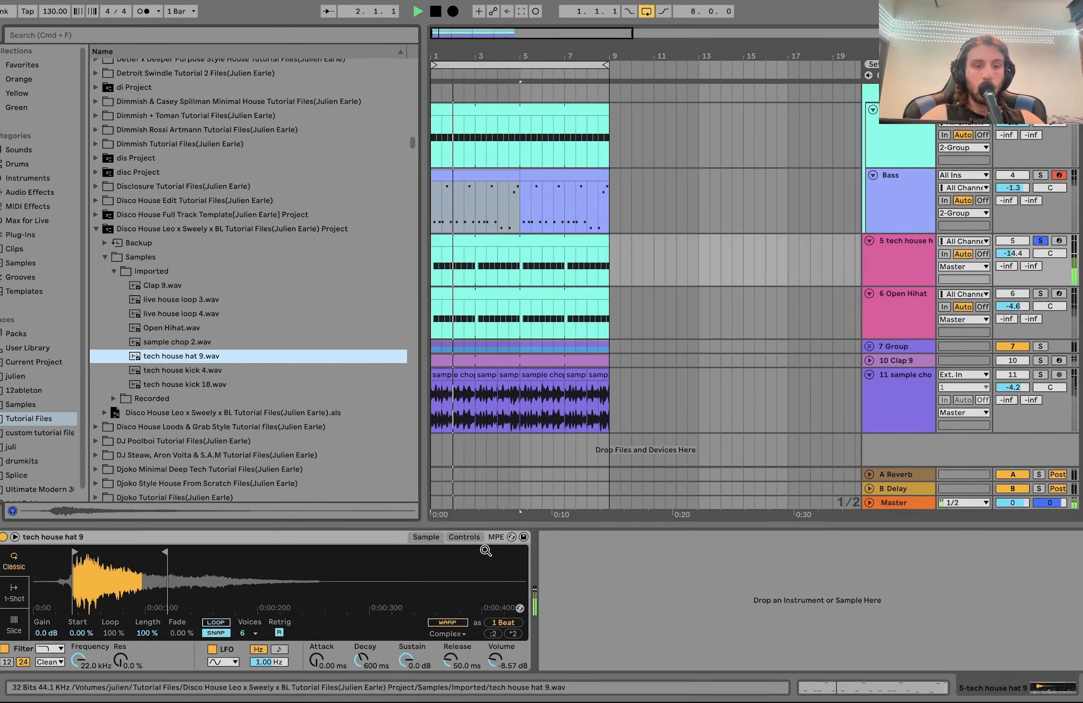
key("space")
left_click(464, 537)
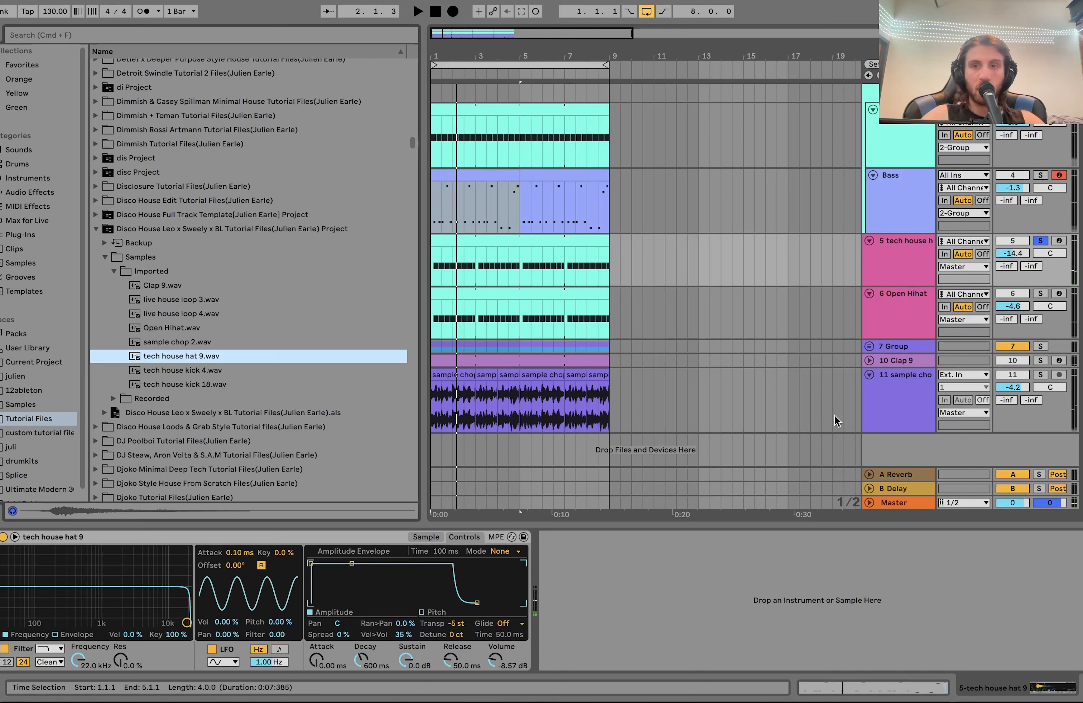
key("space")
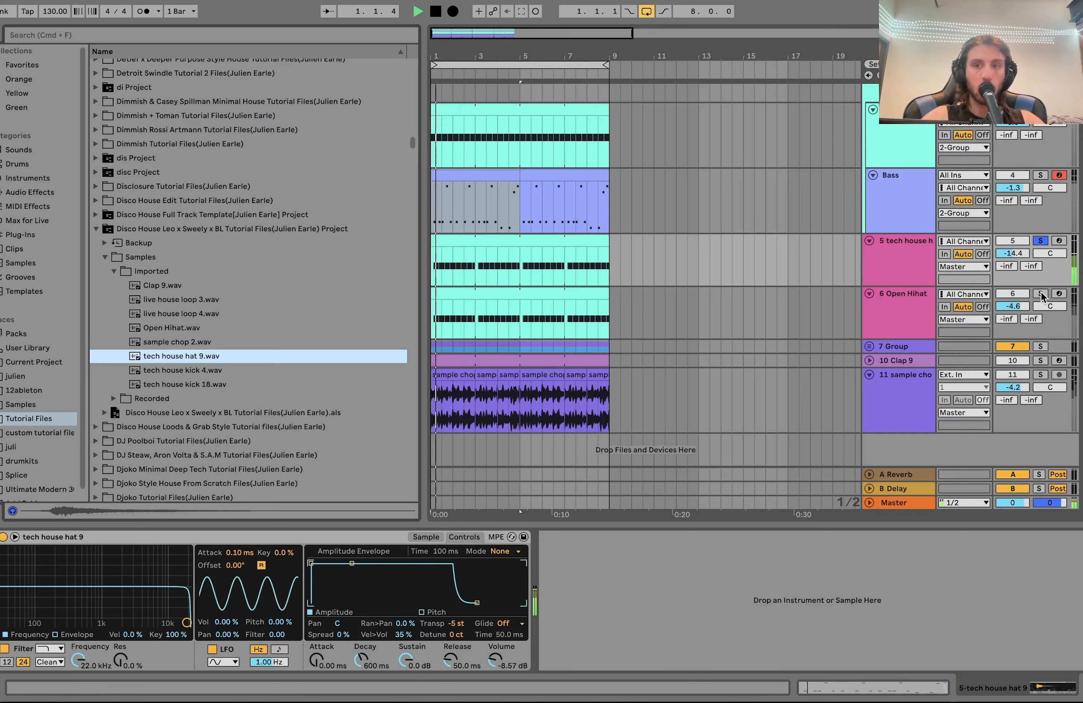
Step: Play the Open Hihat track soloed and display its sampler
left_click(1040, 293)
left_click(905, 310)
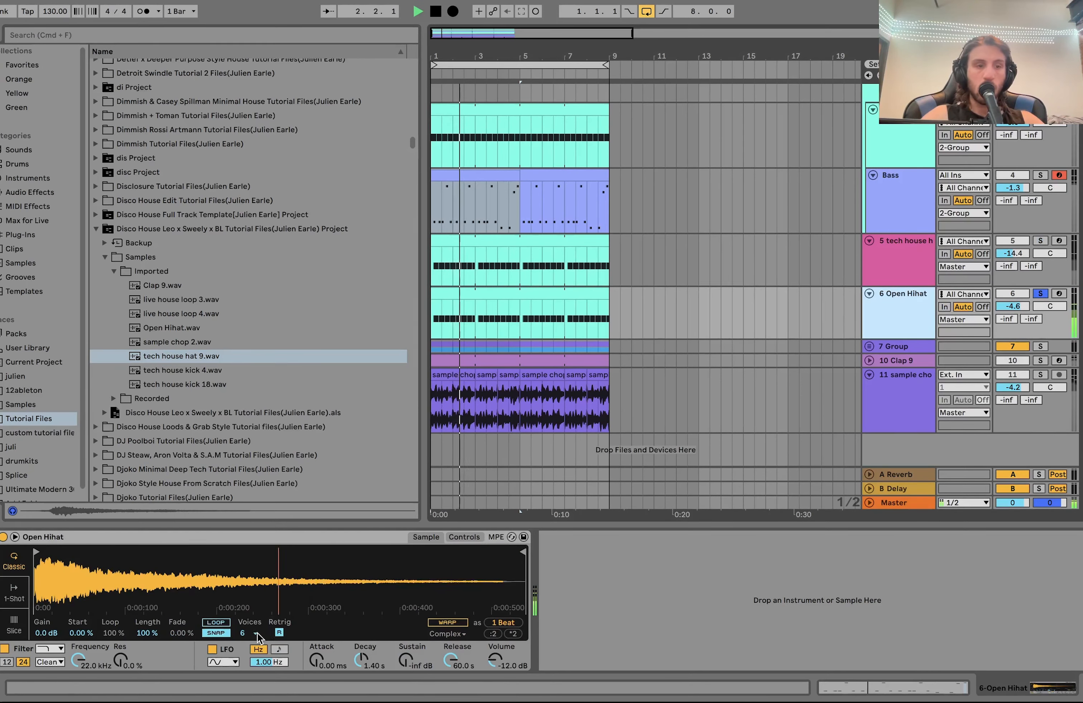
key("space")
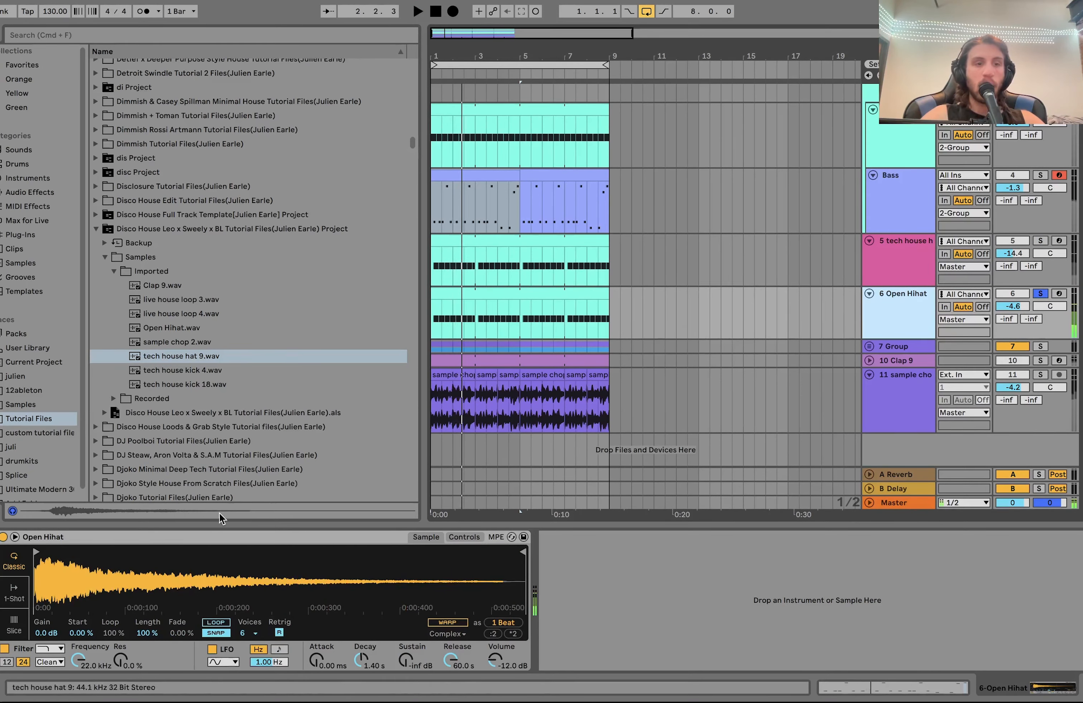
Step: Play the tech house hat and Open Hihat soloed together, and play the full mix with both solos cleared
left_click(1041, 240)
left_click(1040, 240)
key("space")
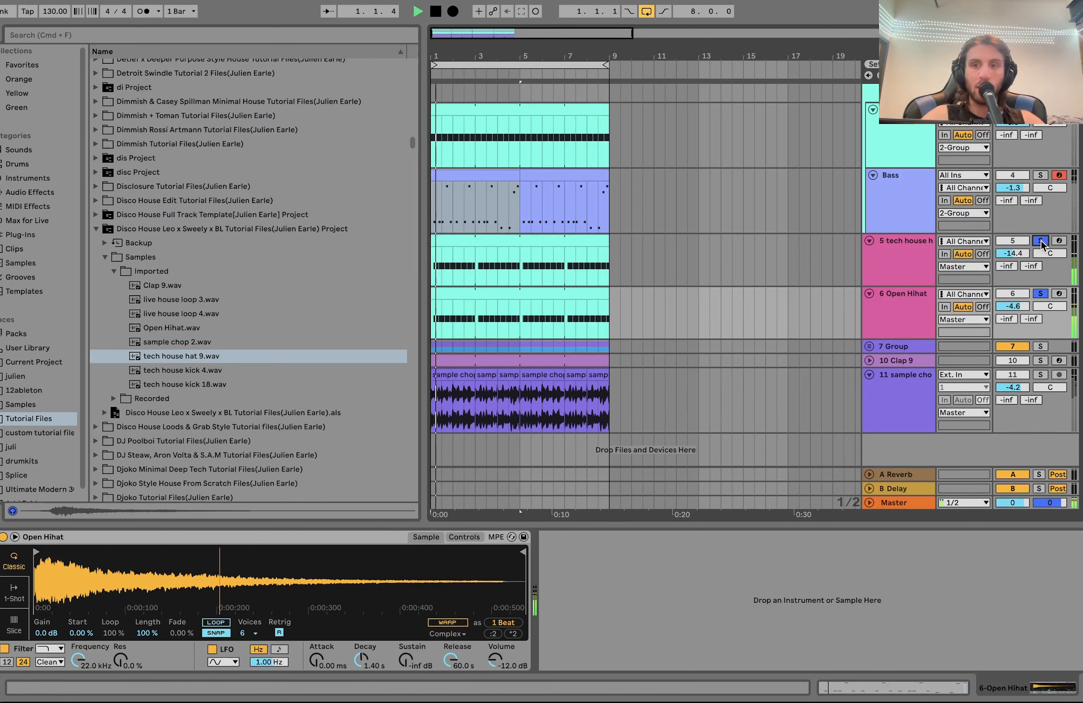
left_click(1040, 240)
key("space")
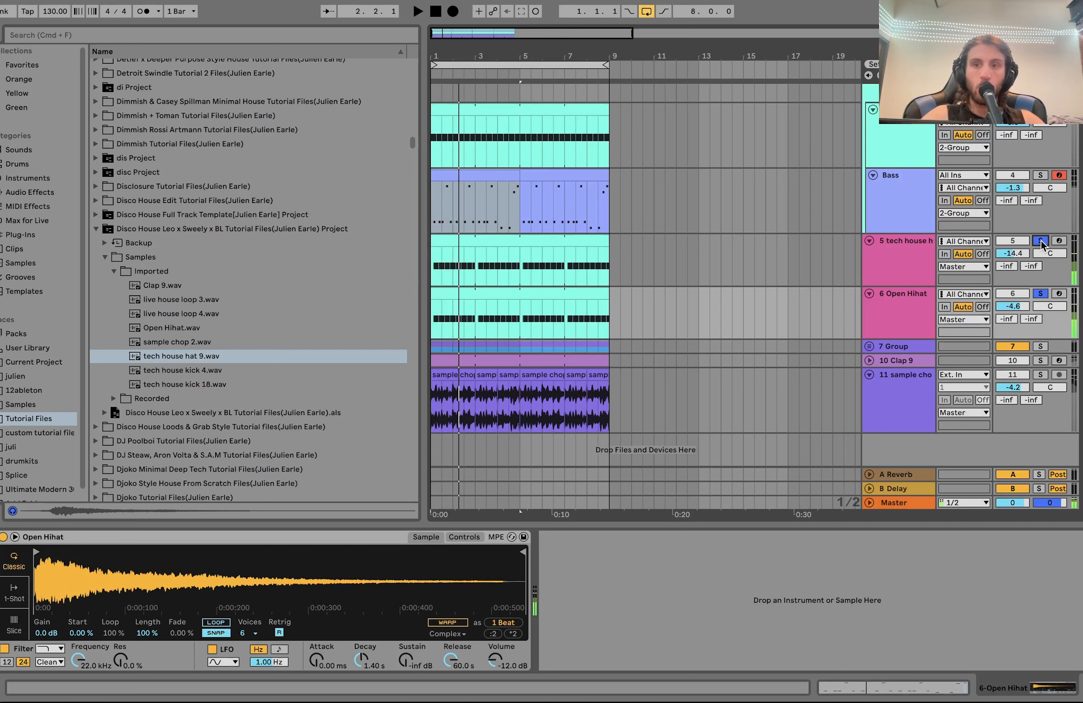
left_click(1040, 240)
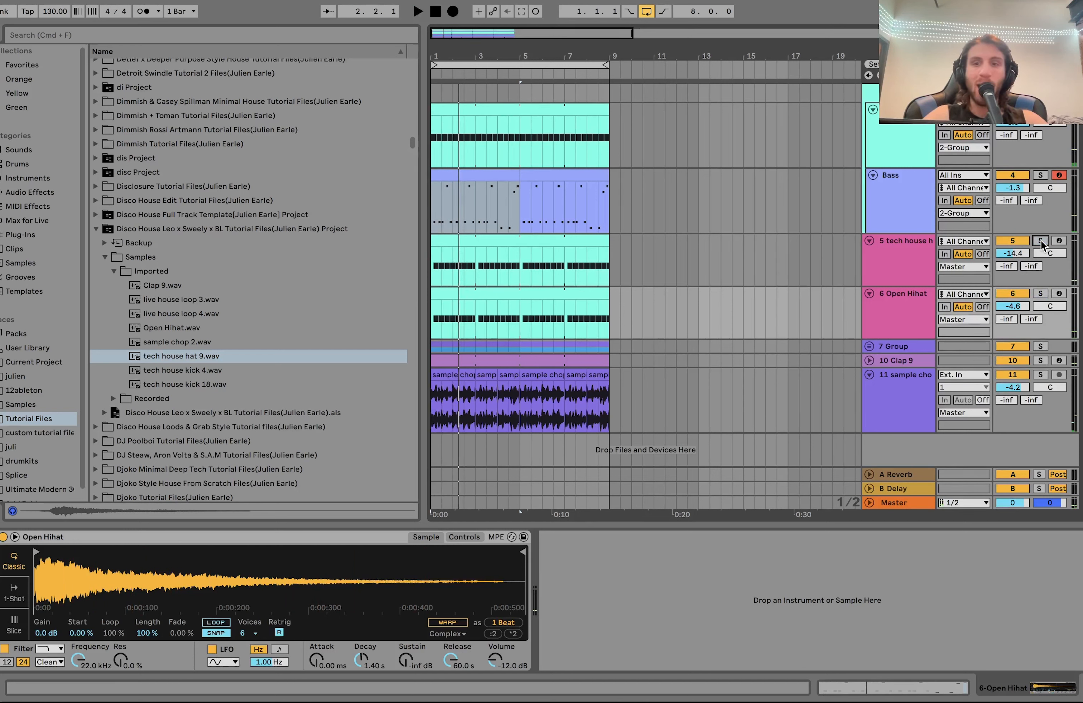
key("space")
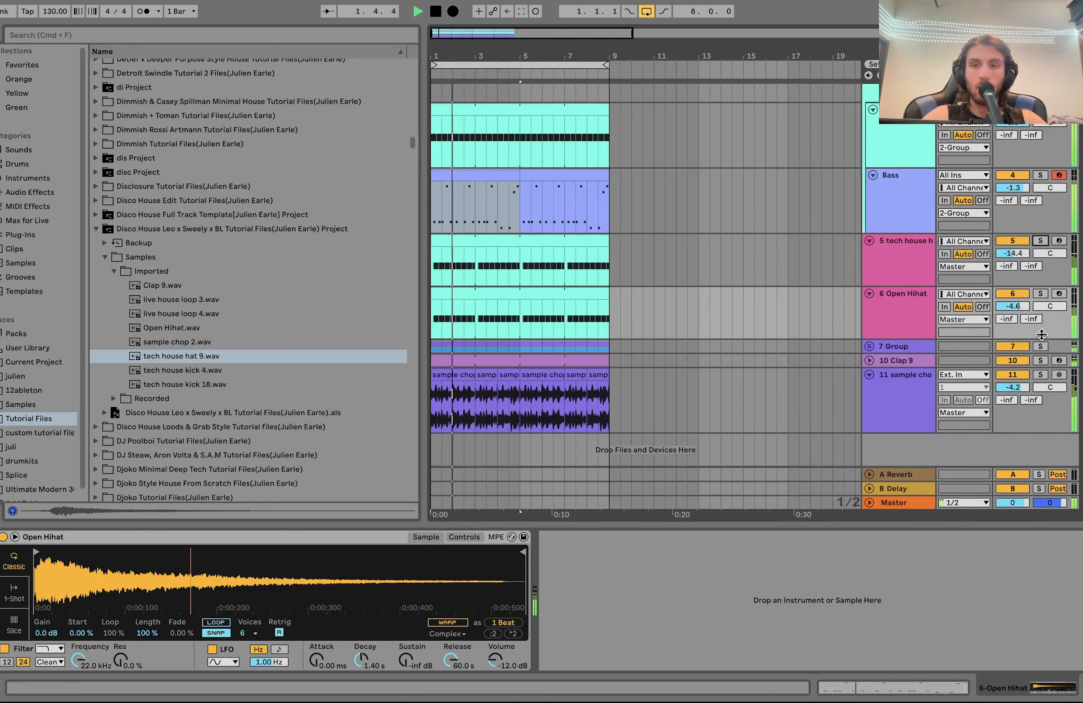
Step: Solo and unfold the live house loops group, and display its Compressor and EQ Eight
left_click(1040, 346)
left_click(869, 347)
key("space")
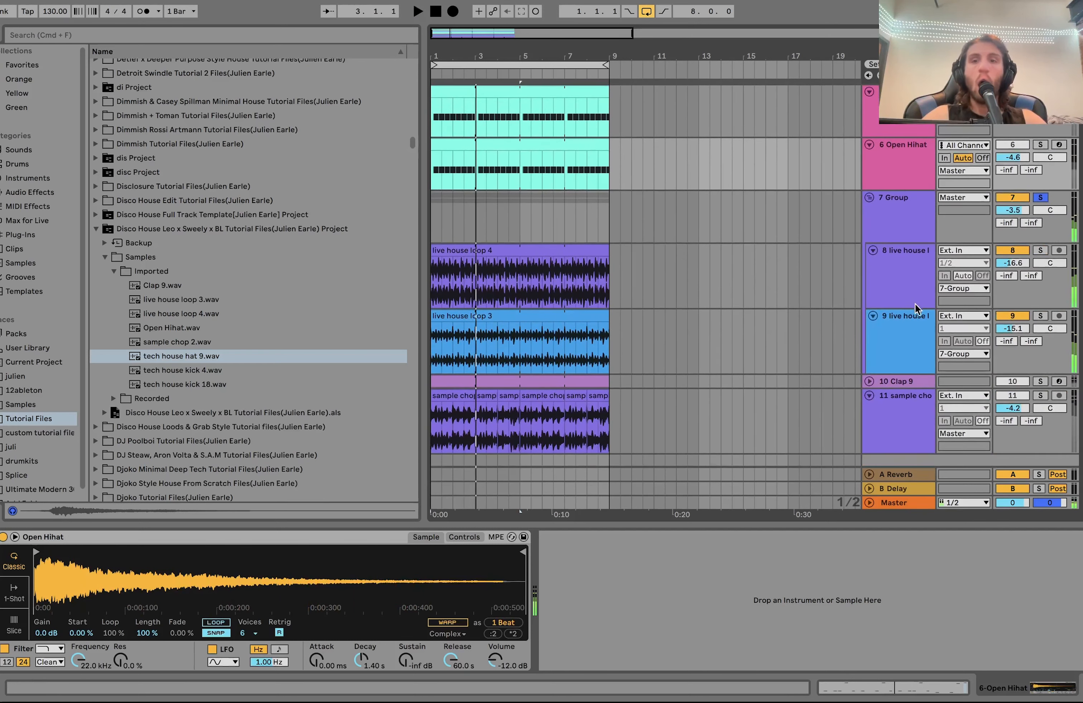
left_click(907, 283)
left_click(923, 240)
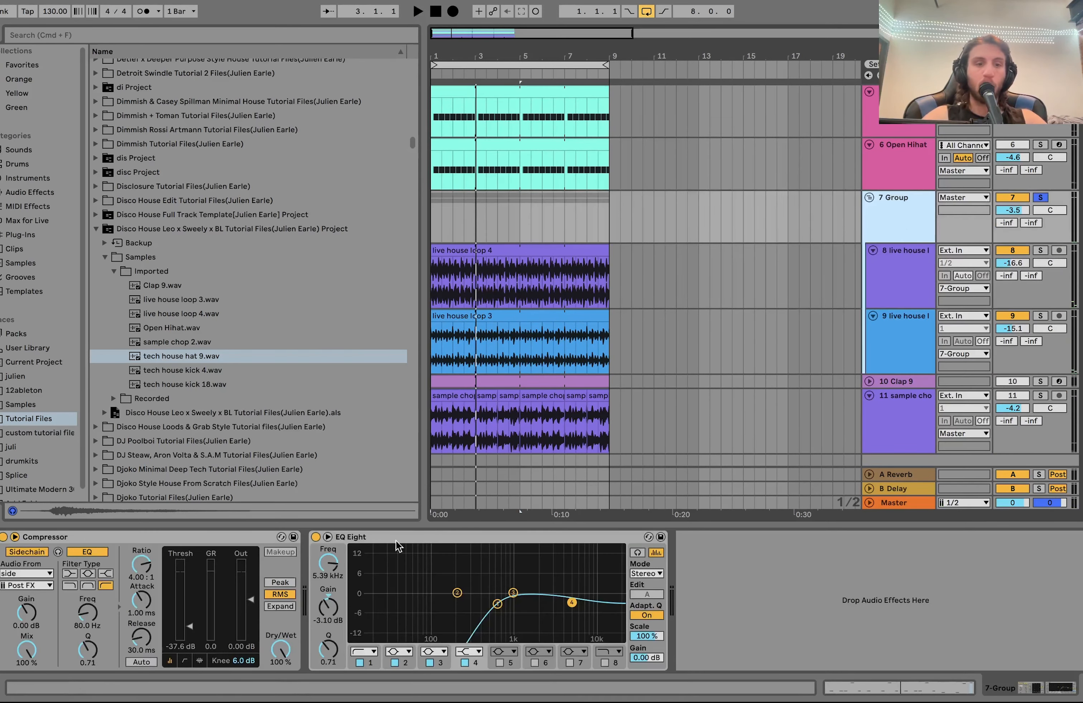
Step: Bypass the loops group's EQ Eight and Compressor, and play live house loop 4 soloed at 0 dB
left_click(315, 537)
left_click(2, 538)
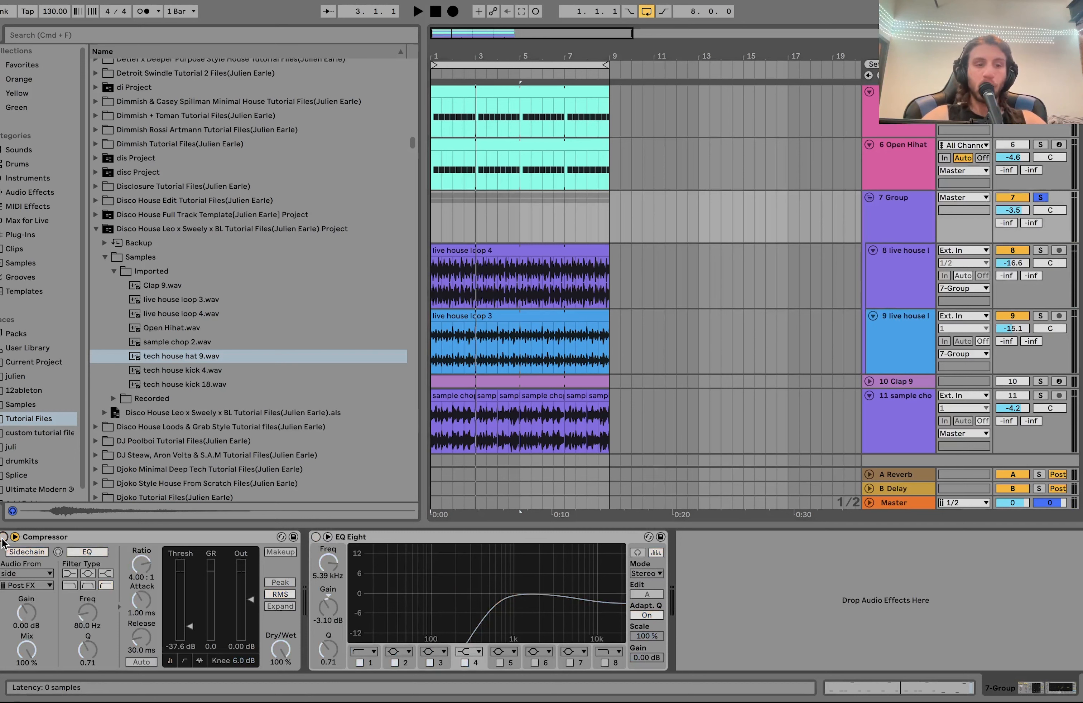
left_click(1043, 250)
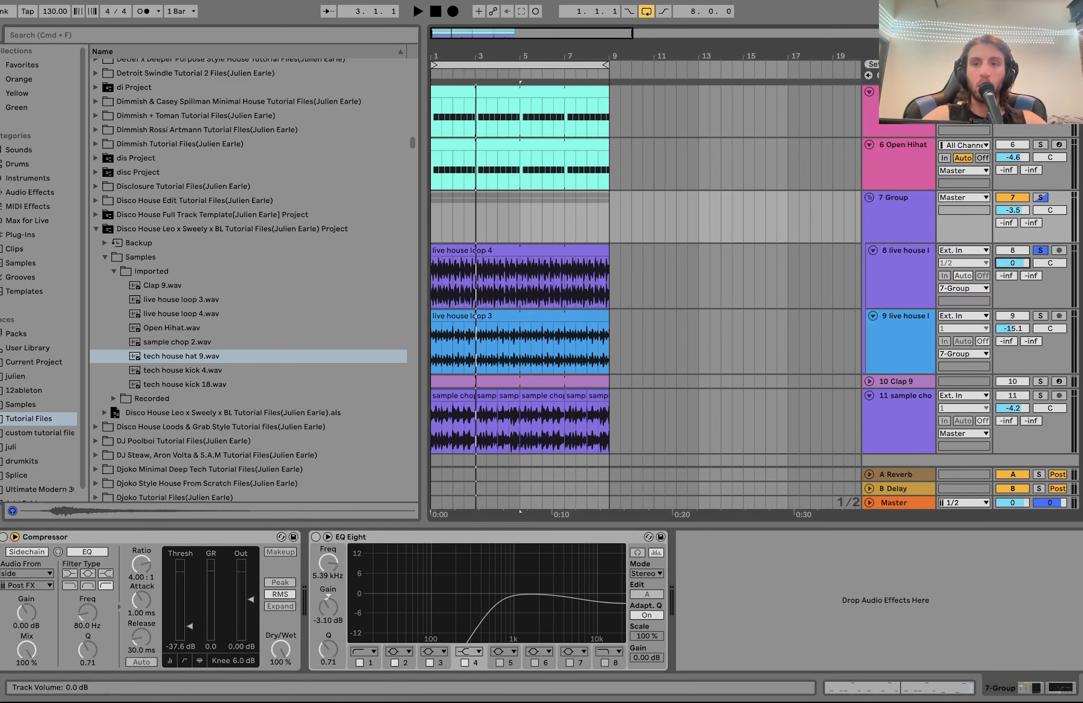
key("space")
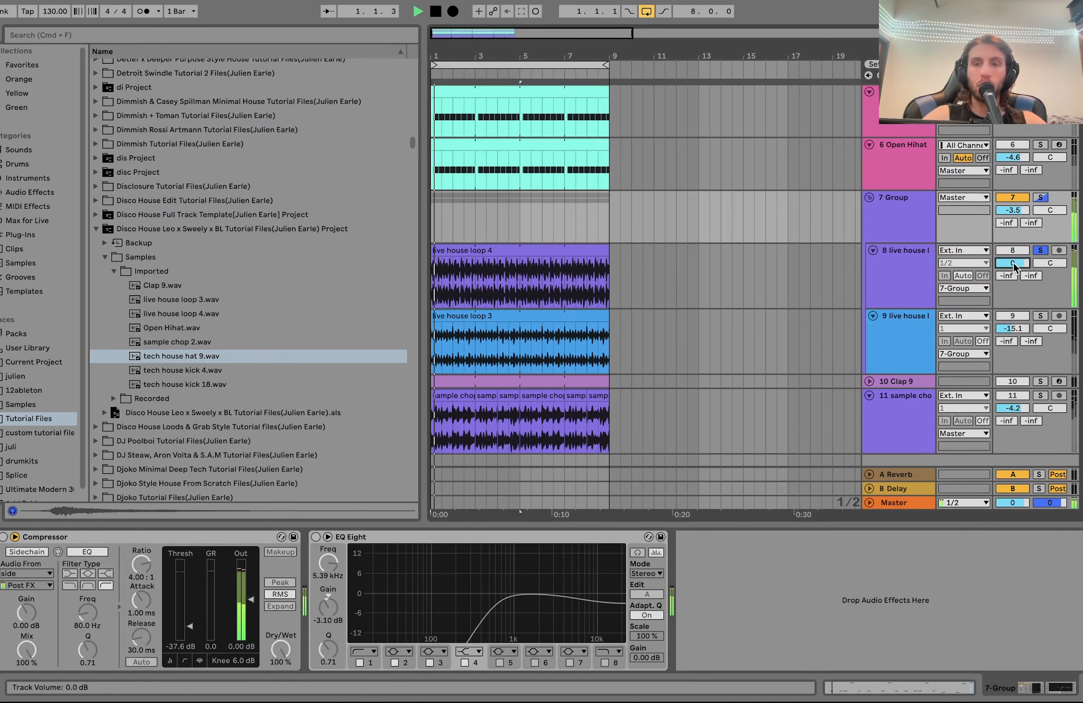
key("space")
Step: Play live house loop 3 soloed at 0 dB, and undo its volume change
left_click(1040, 315)
double_click(1013, 329)
key("space")
left_click(914, 335)
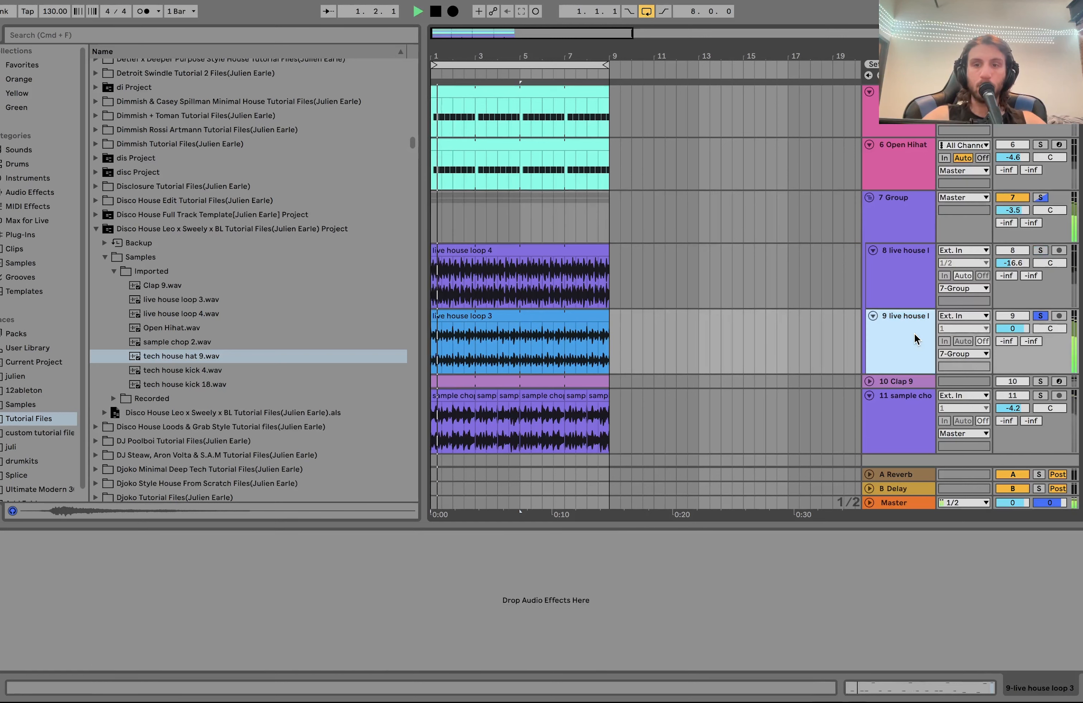
key("super+z")
key("space")
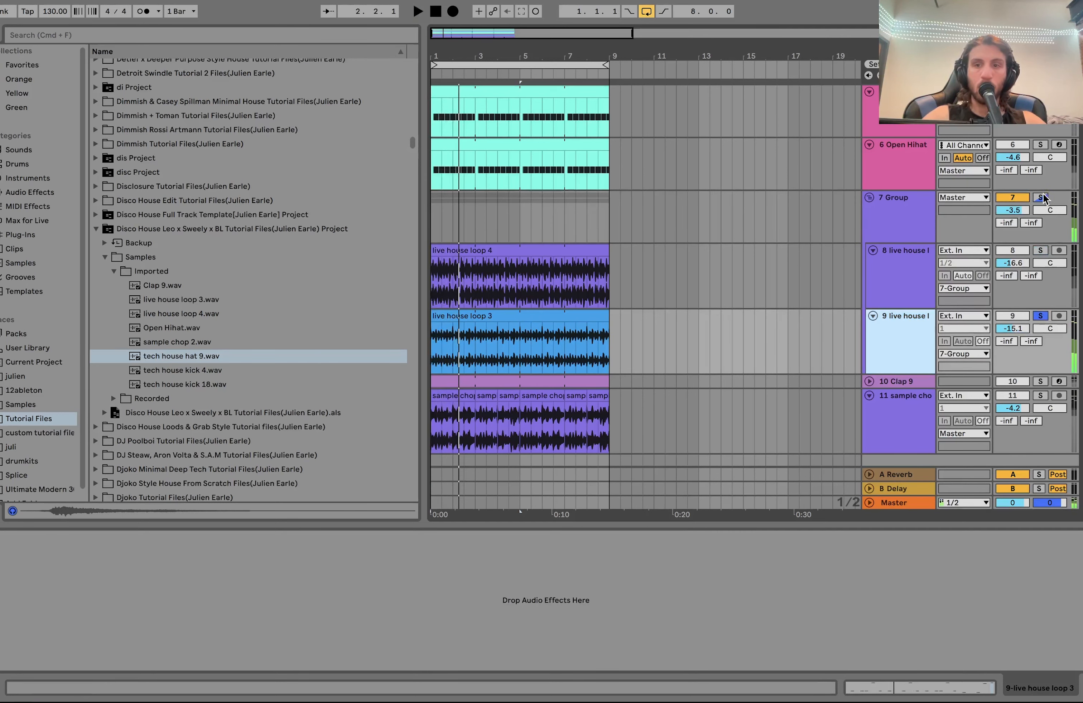
Step: Solo the whole loops group and play it before and after re-enabling its sidechained Compressor
left_click(1042, 197)
key("space")
left_click(1006, 211)
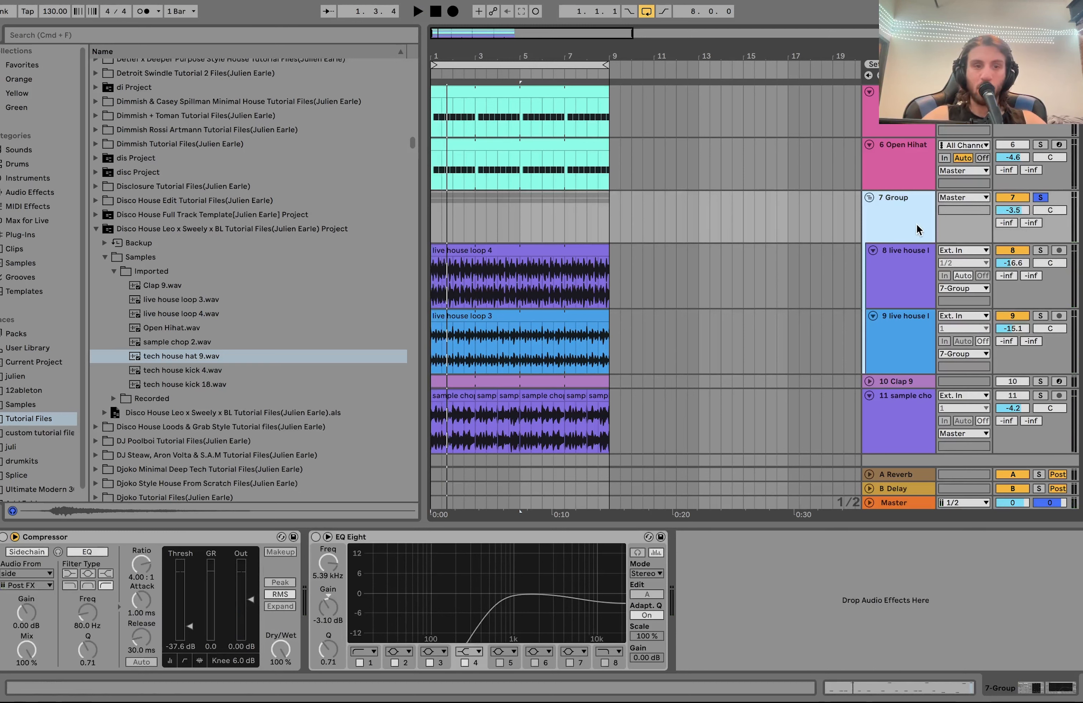
left_click(4, 538)
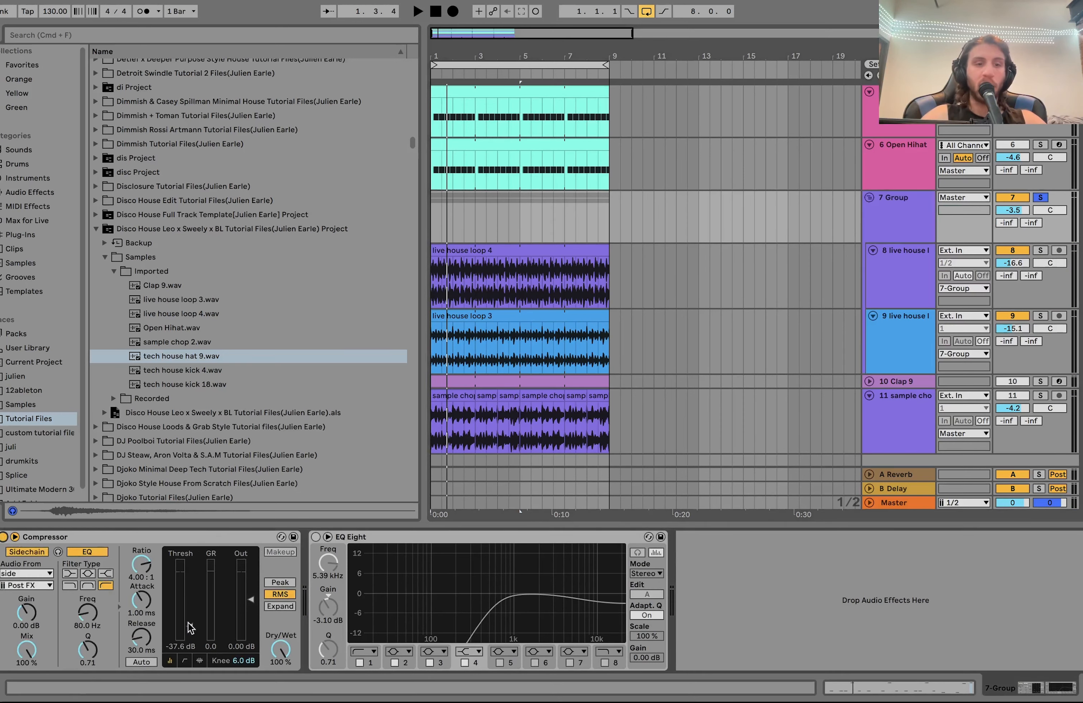
key("space")
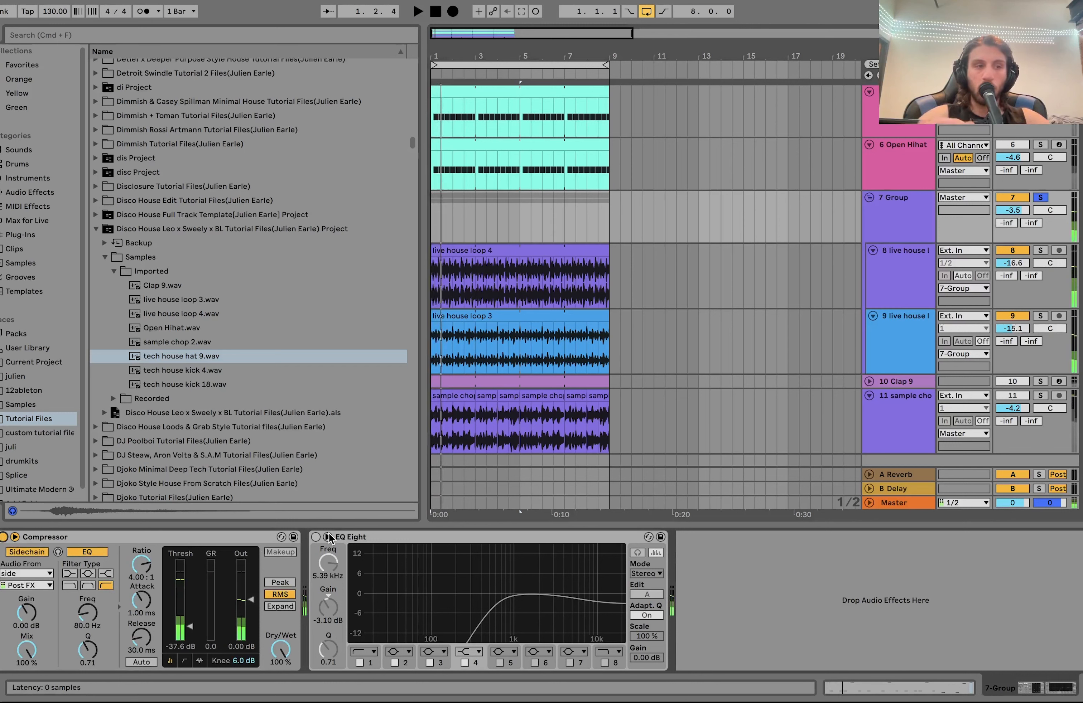
Step: Re-enable the loops group's EQ Eight and play the group together with the soloed tech house kick
left_click(316, 537)
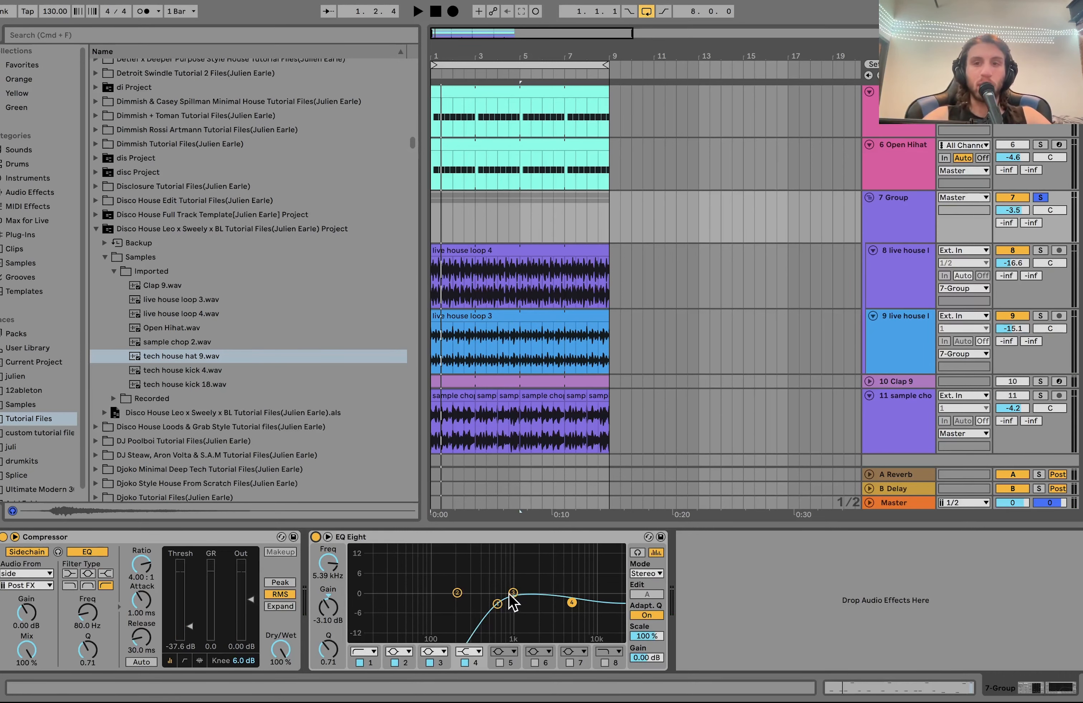
scroll(853, 385, "up", 5)
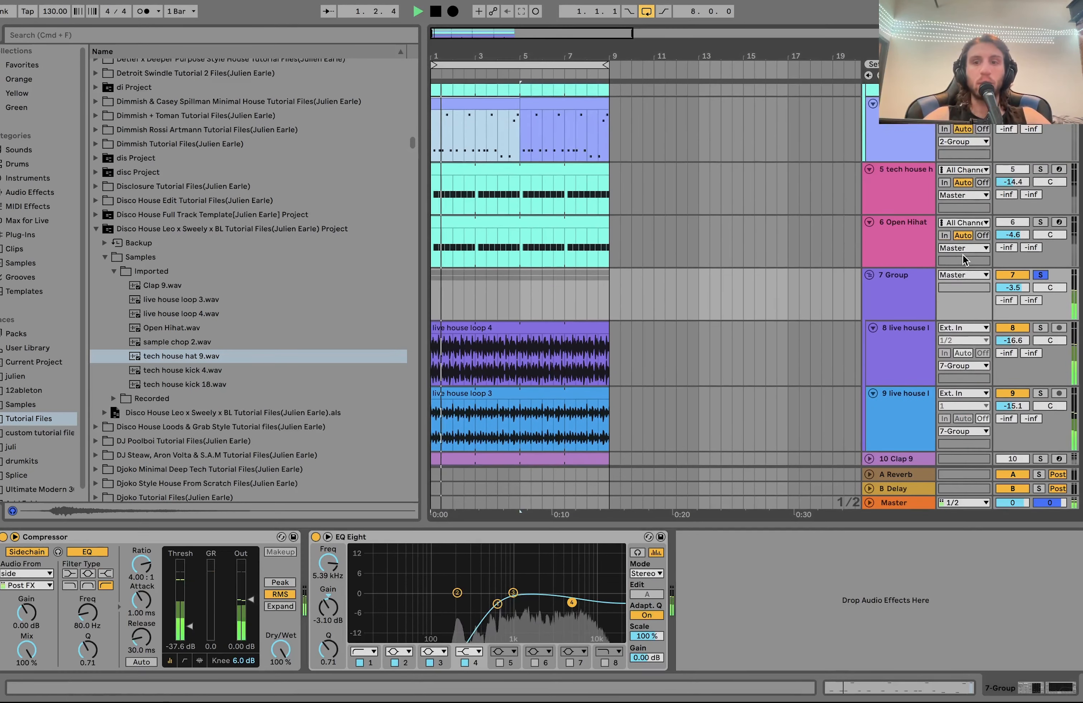
left_click(1040, 157)
key("space")
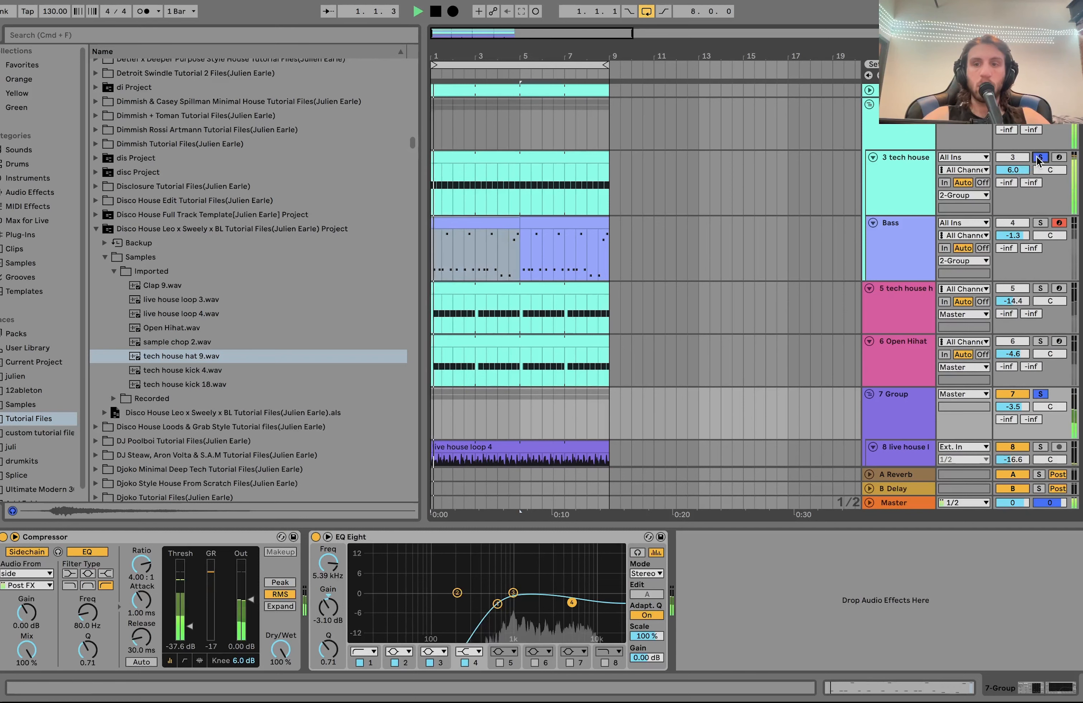
key("space")
Step: Compare the full mix with the loops group muted and unmuted, and solo the group during playback
scroll(1045, 398, "down", 5)
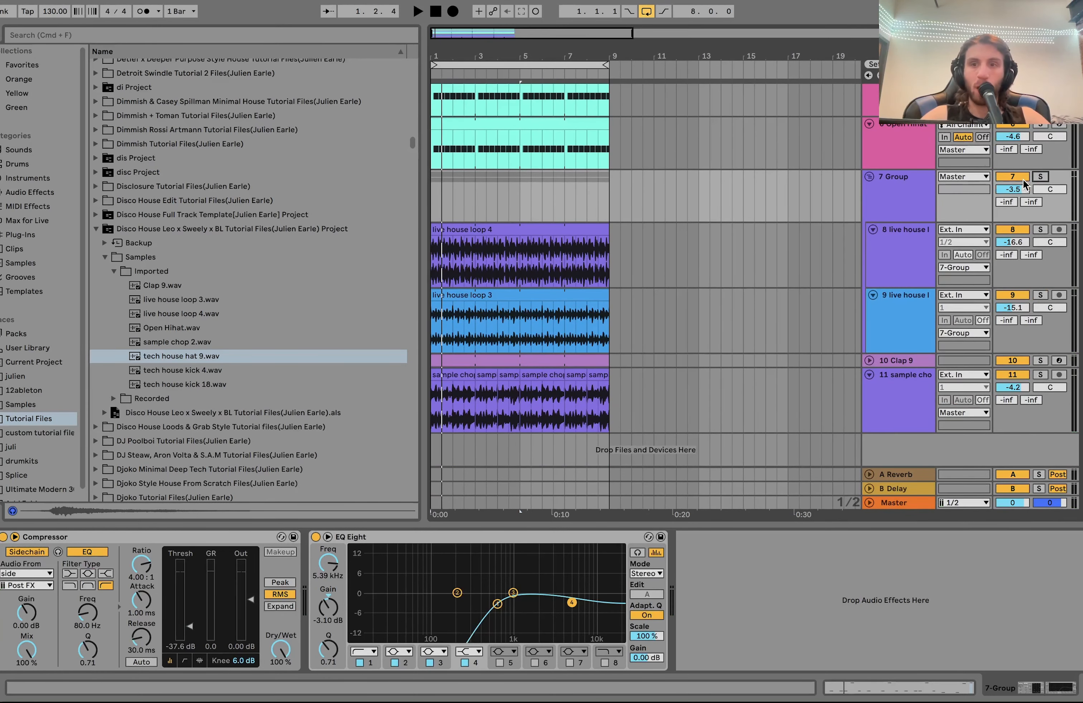
left_click(1025, 180)
scroll(1025, 181, "up", 3)
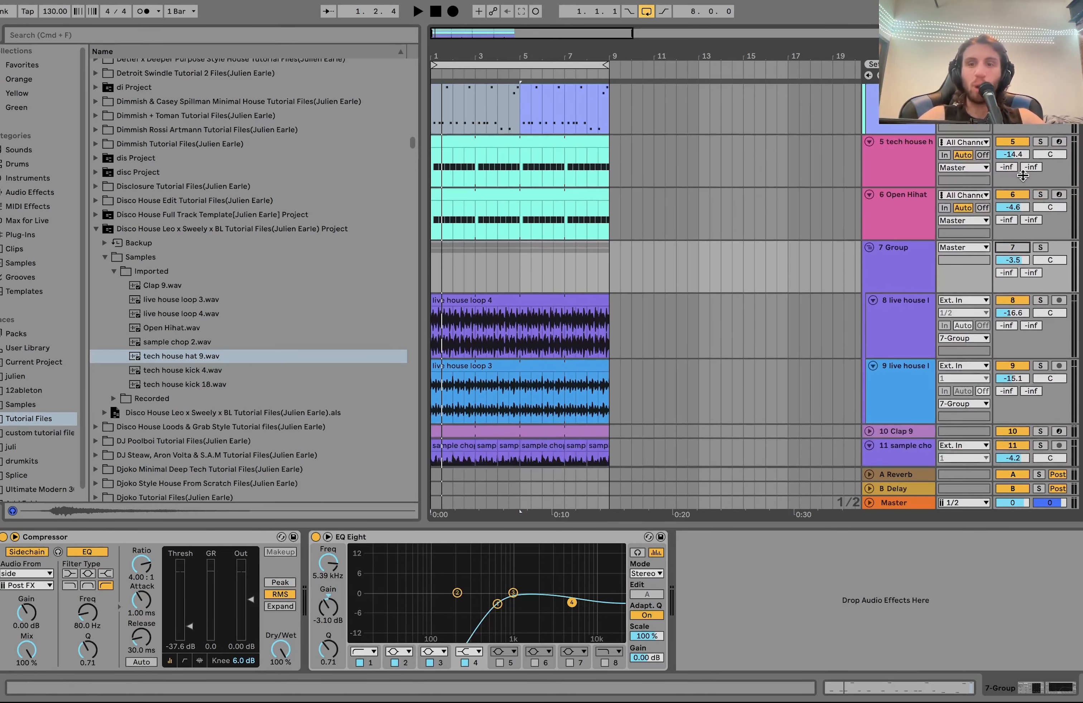
key("space")
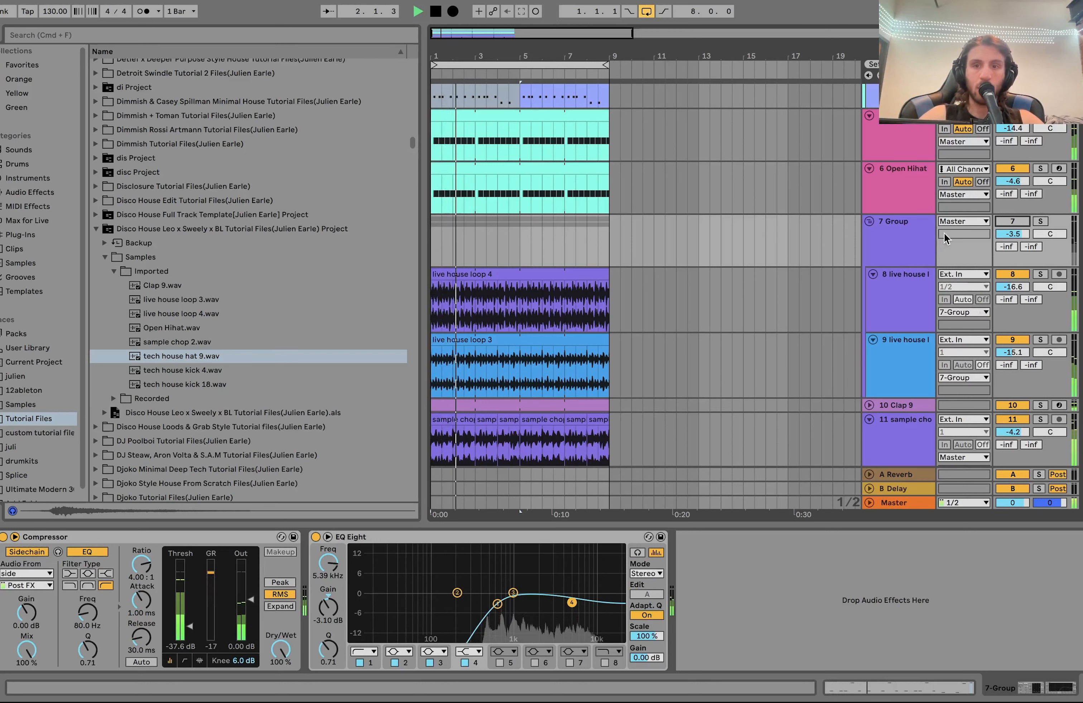
key("space")
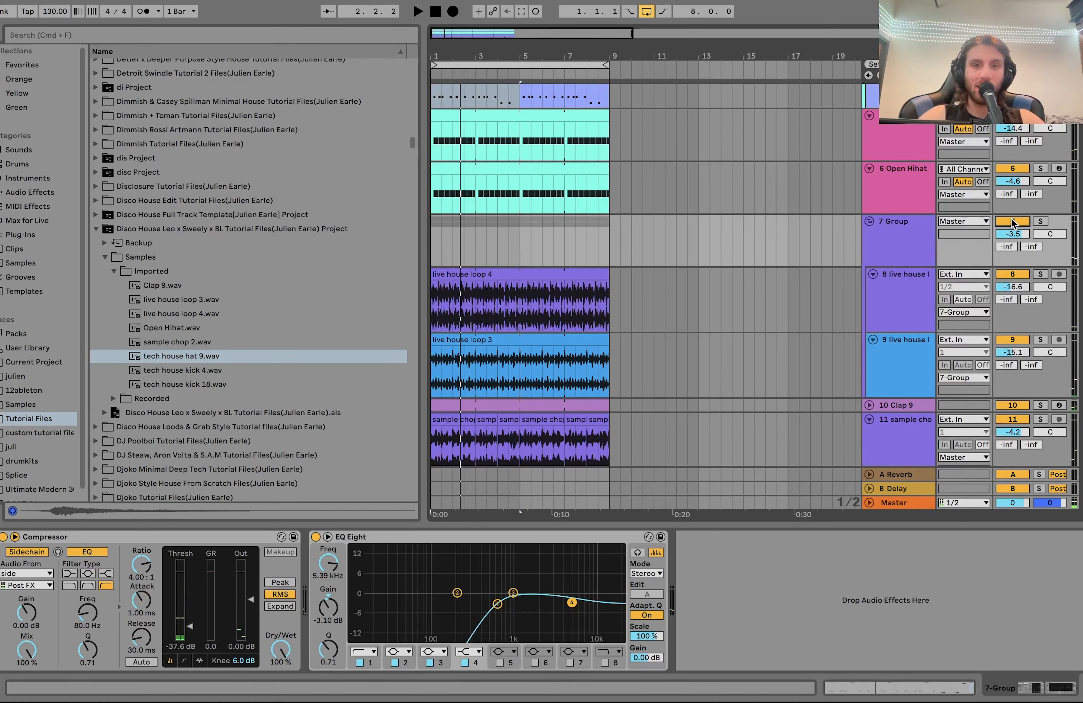
key("space")
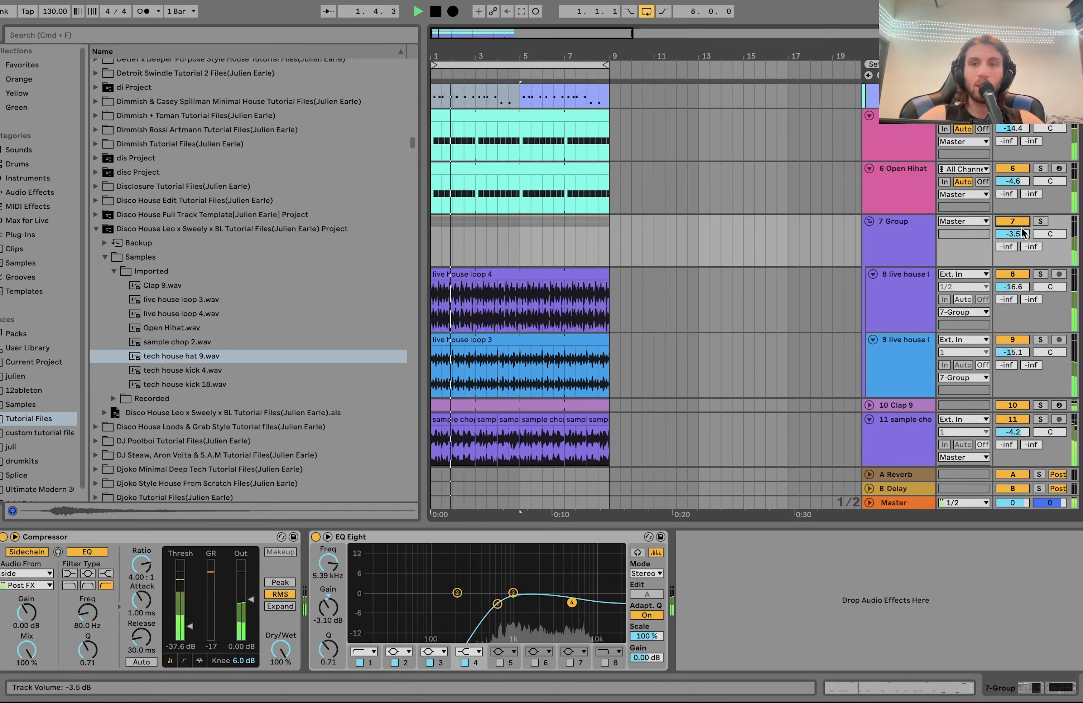
left_click(1041, 221)
key("space")
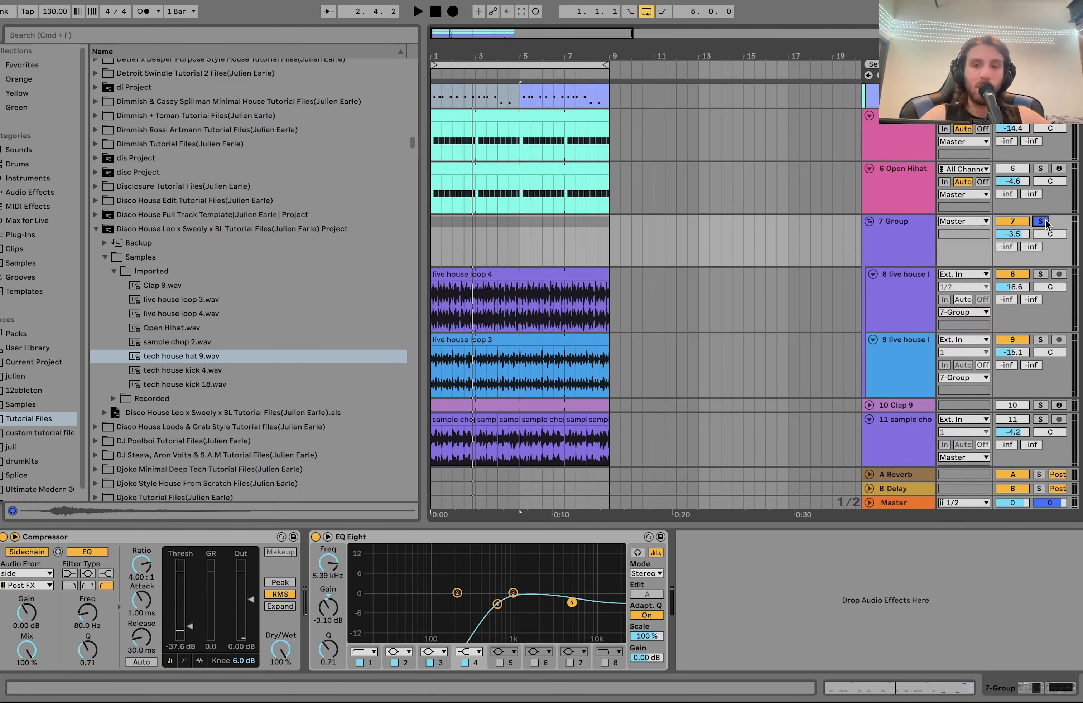
Step: Unfold the Clap 9 track, play it soloed, and display its sampler
scroll(914, 284, "down", 3)
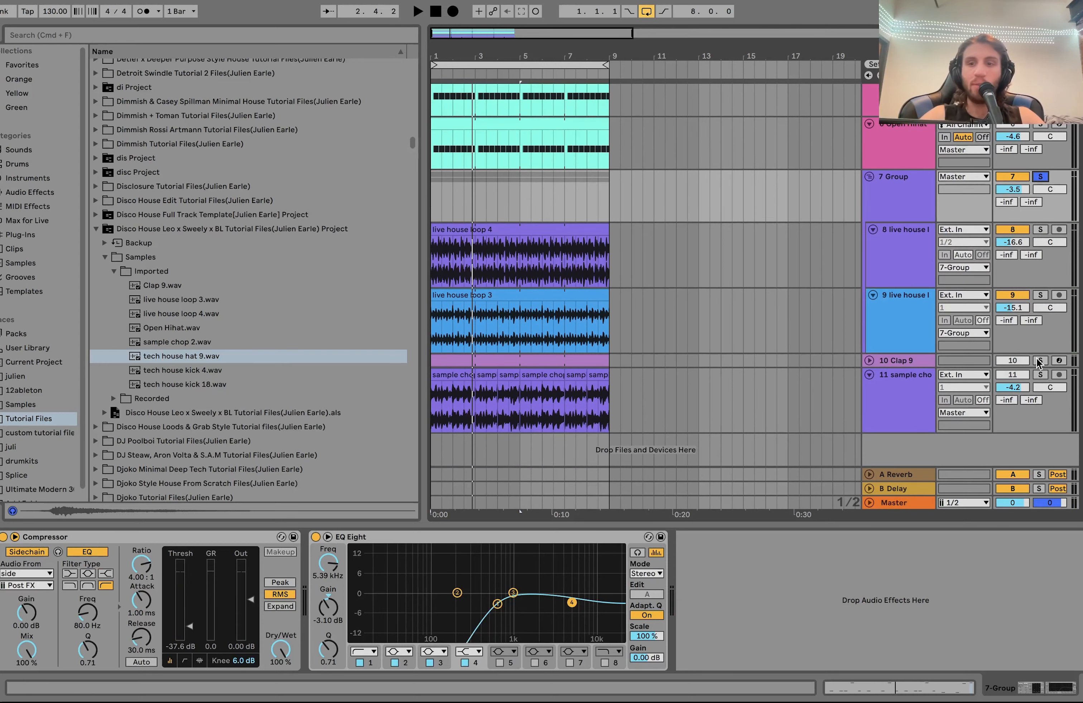
left_click(869, 361)
left_click(895, 360)
key("space")
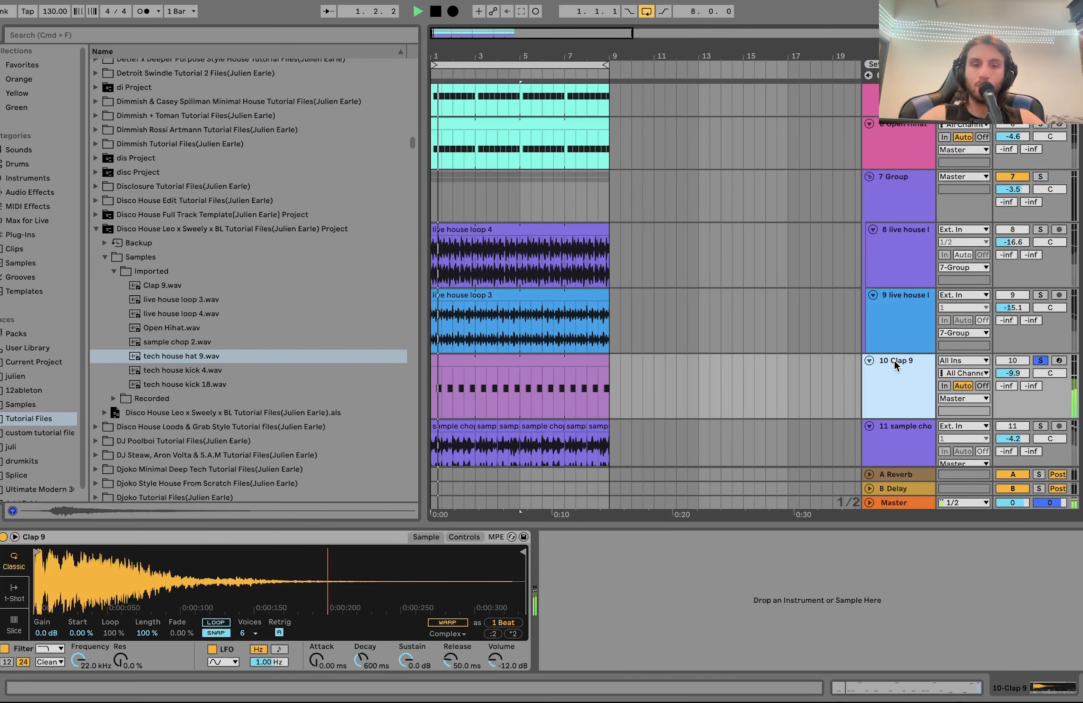
key("space")
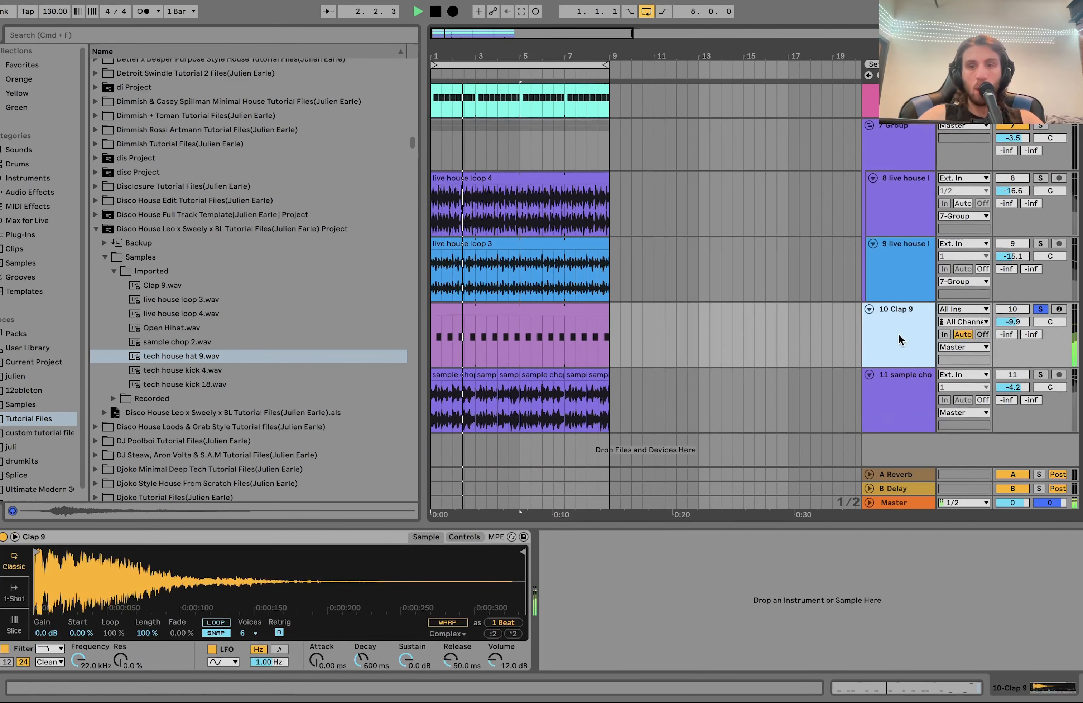
Step: Clear the clap's solo and play the sample chop 2 track soloed
scroll(905, 332, "up", 5)
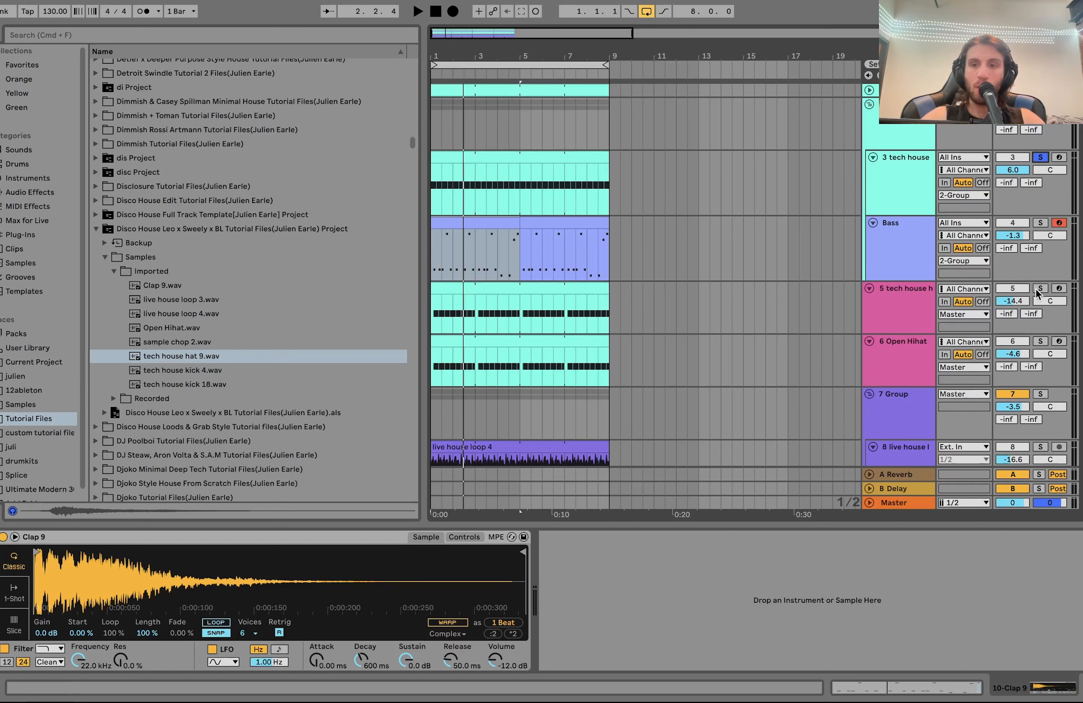
scroll(1040, 345, "down", 6)
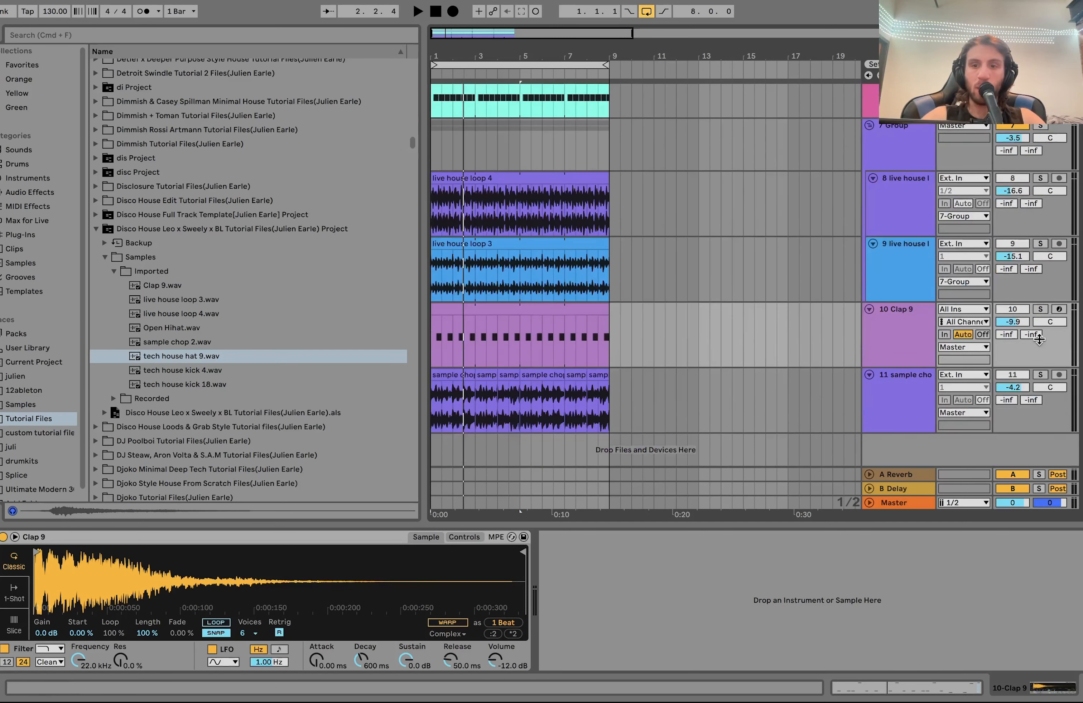
left_click(1040, 309)
key("space")
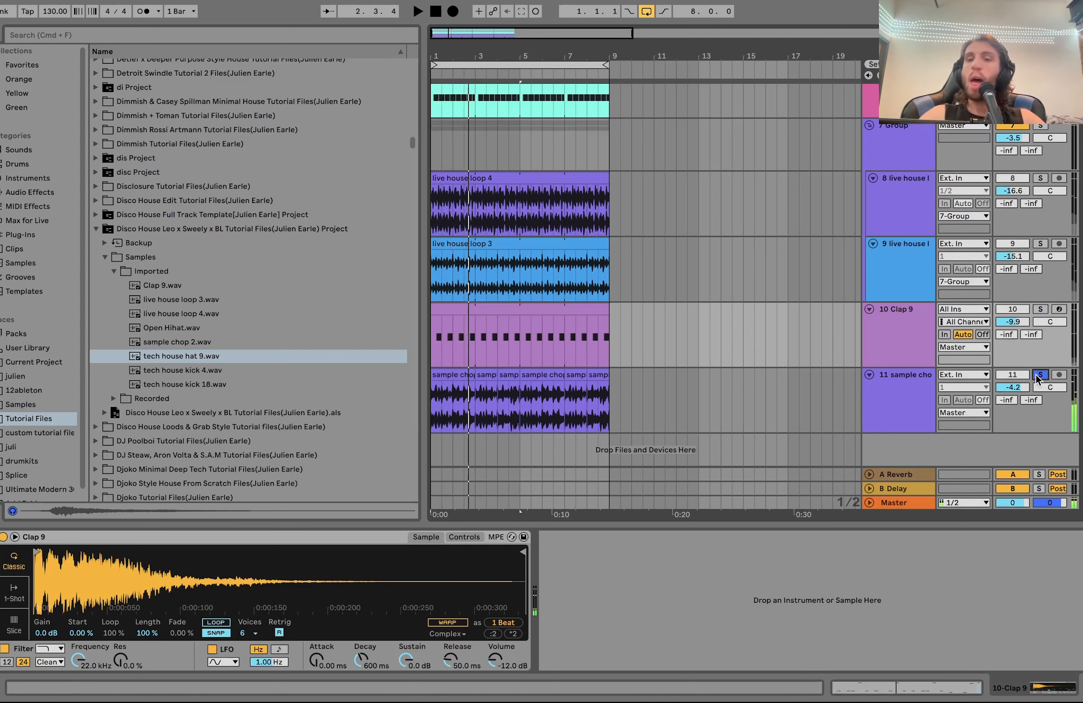
Step: Replay the soloed sample chop 2 track, display its effects chain, and hide the device view with its first clip selected
left_click(902, 402)
key("space")
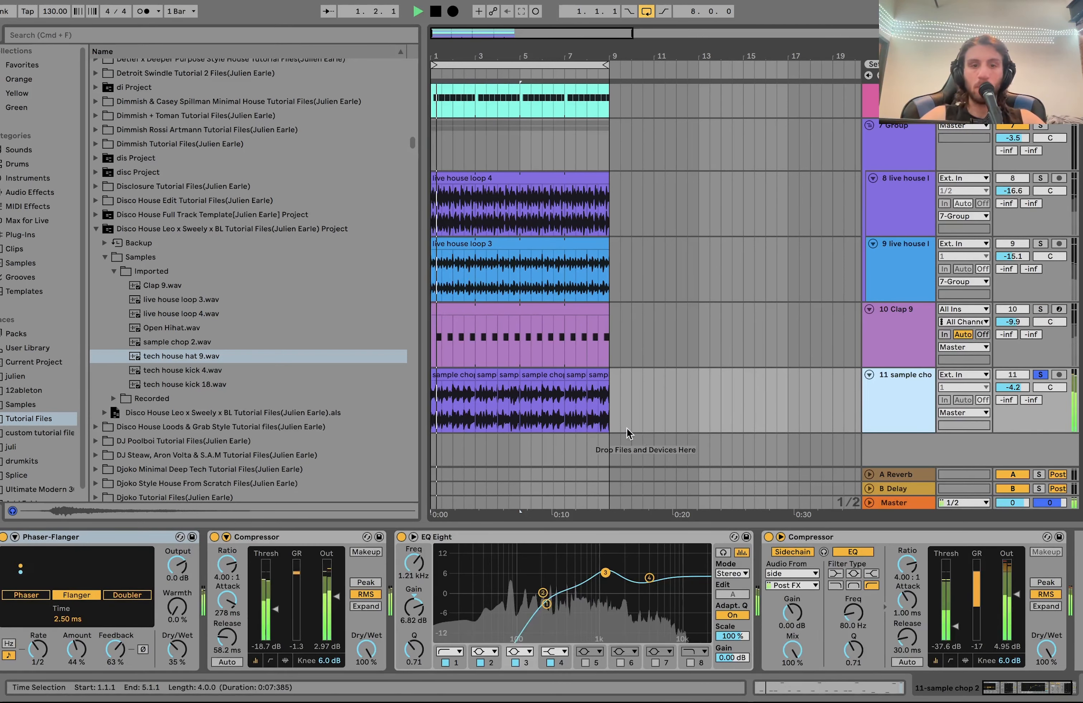
left_click(453, 375)
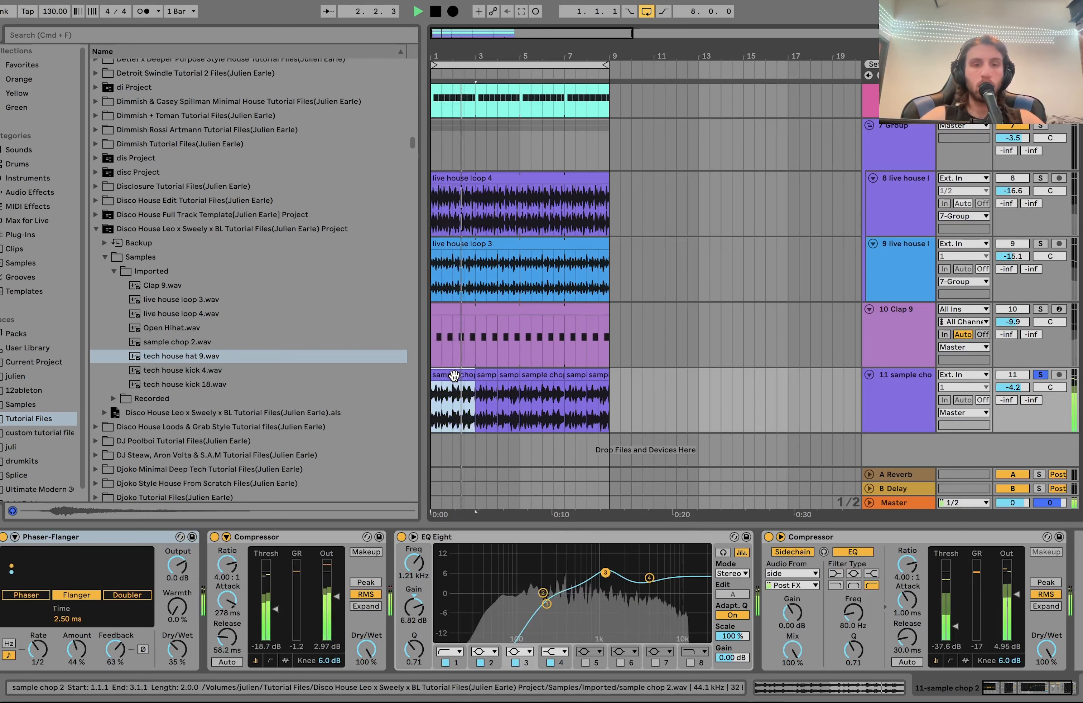
key("super+alt+l")
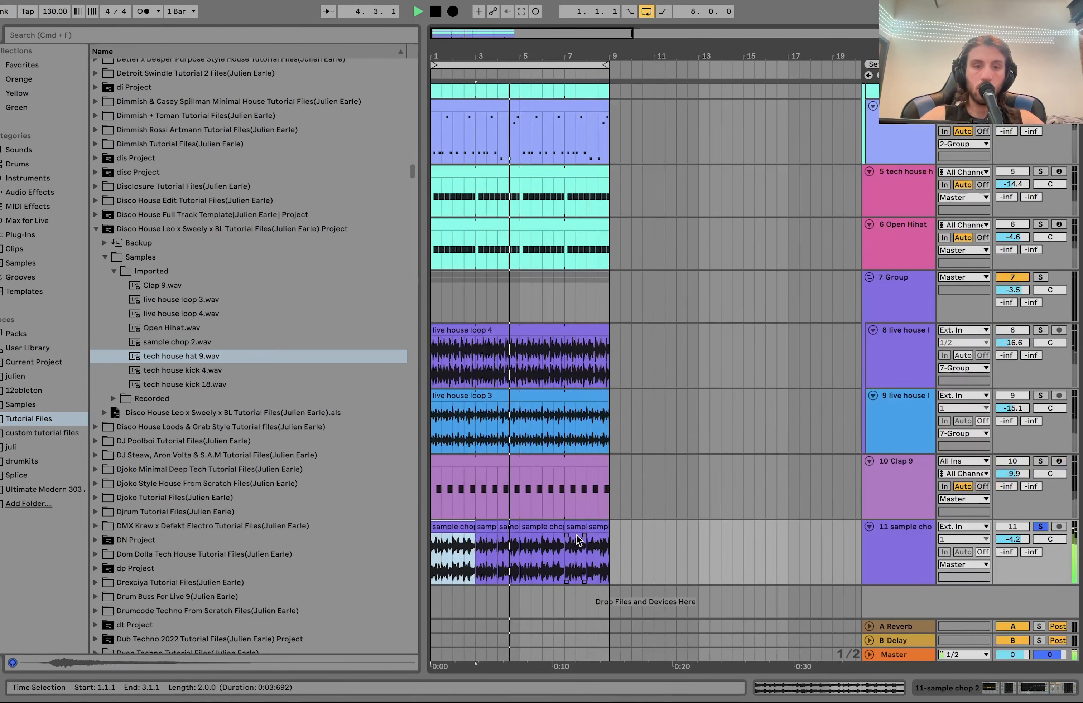
key("space")
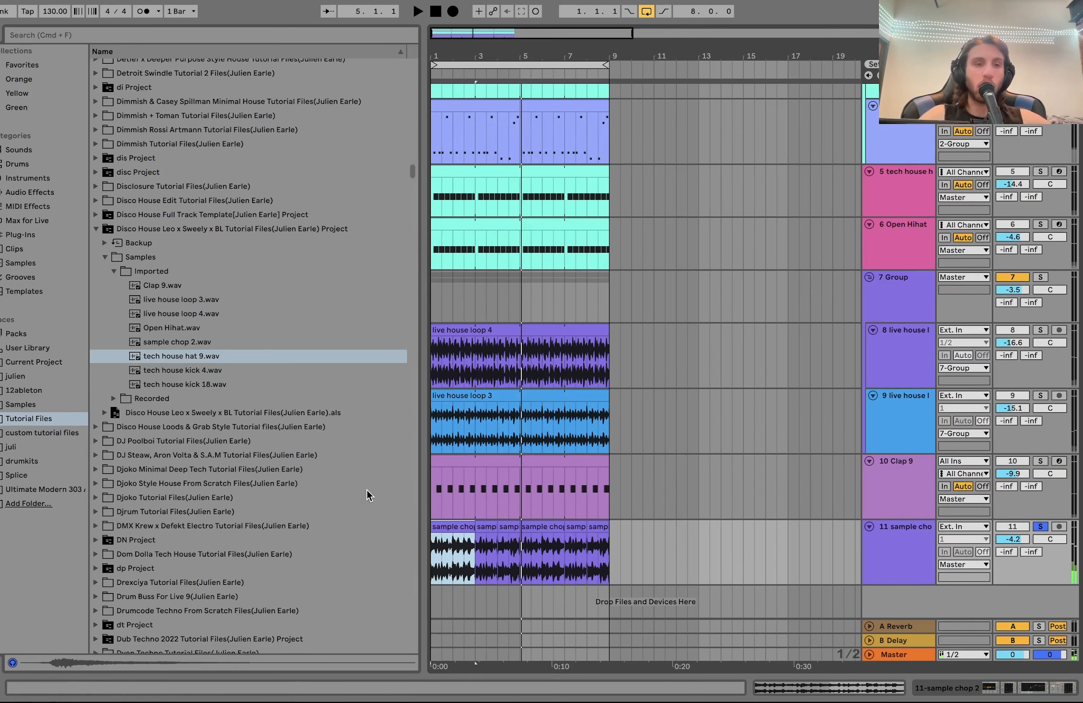
Step: Preview sample chop 2.wav from the project's Imported samples folder and set the preview volume to 6.0
left_click(174, 343)
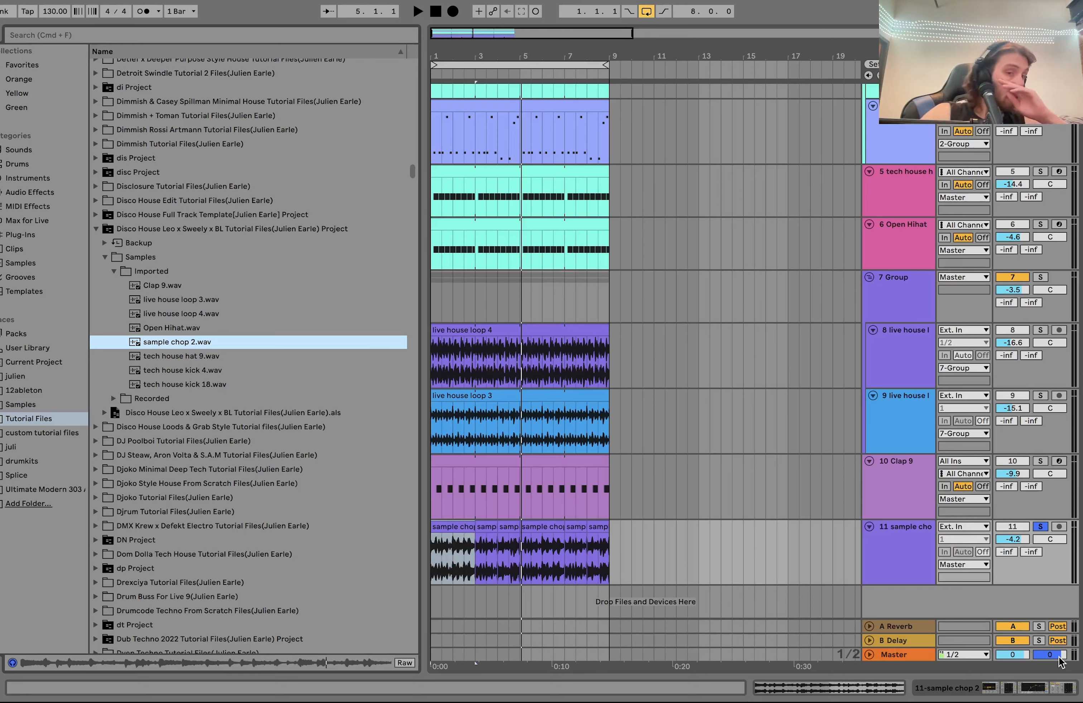
left_click_drag(1059, 657, 1058, 654)
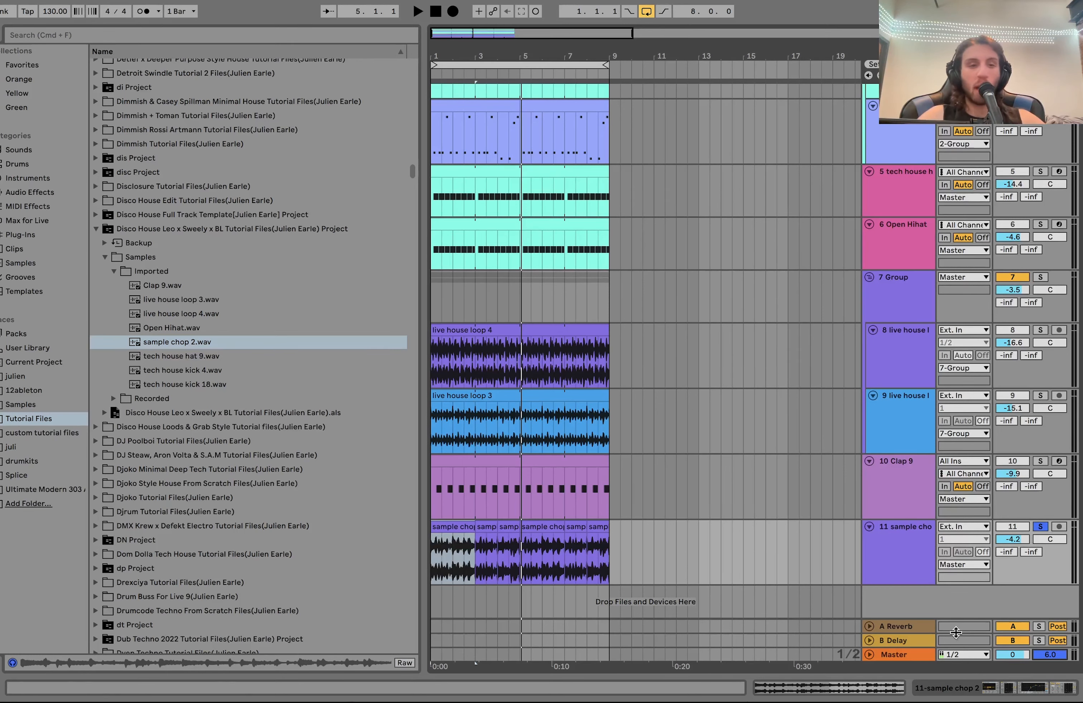
left_click(257, 661)
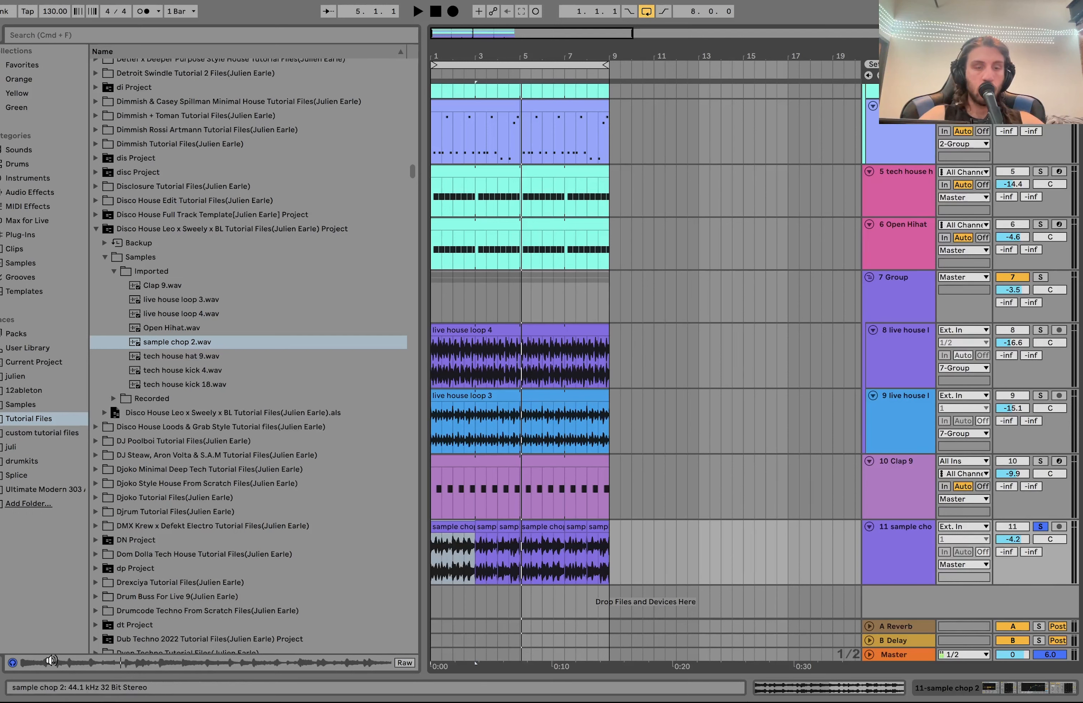
Step: Play the soloed sample chop 2 track and listen closely to its first two-bar clip
key("space")
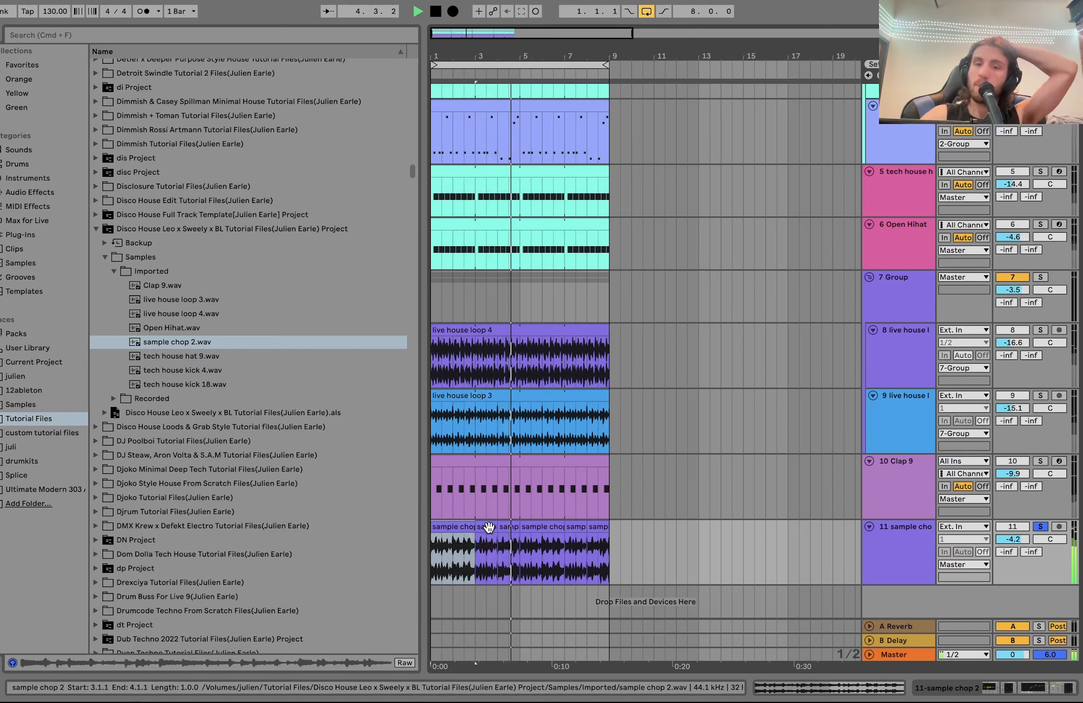
key("space")
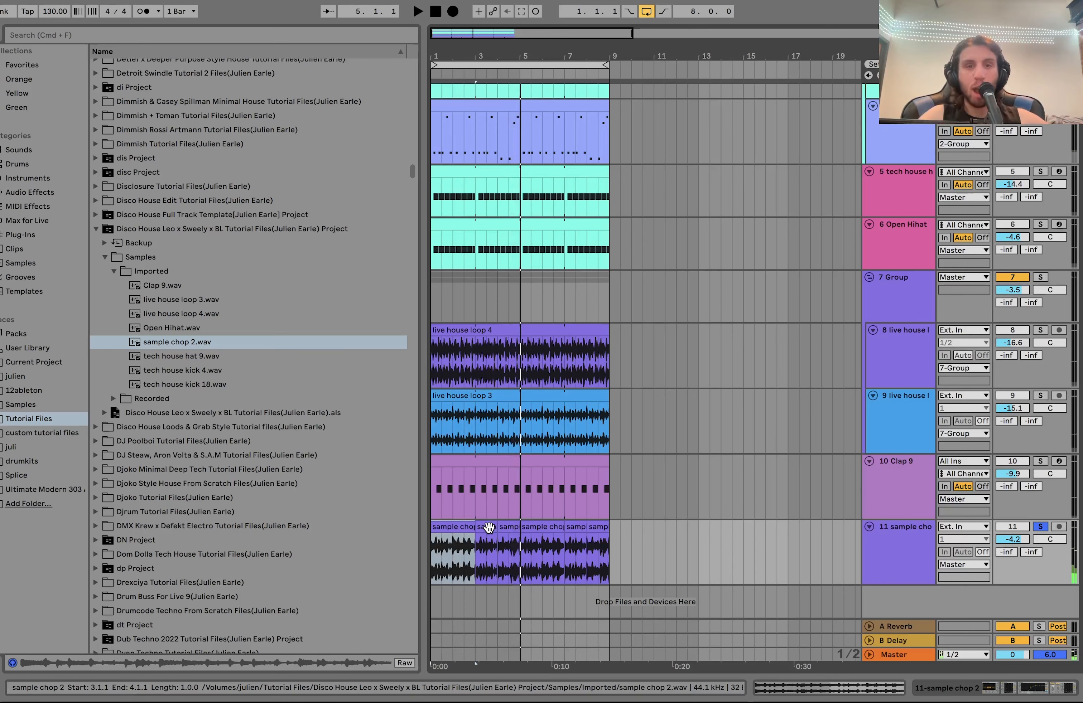
key("plus")
key("plus")
key("plus")
key("plus")
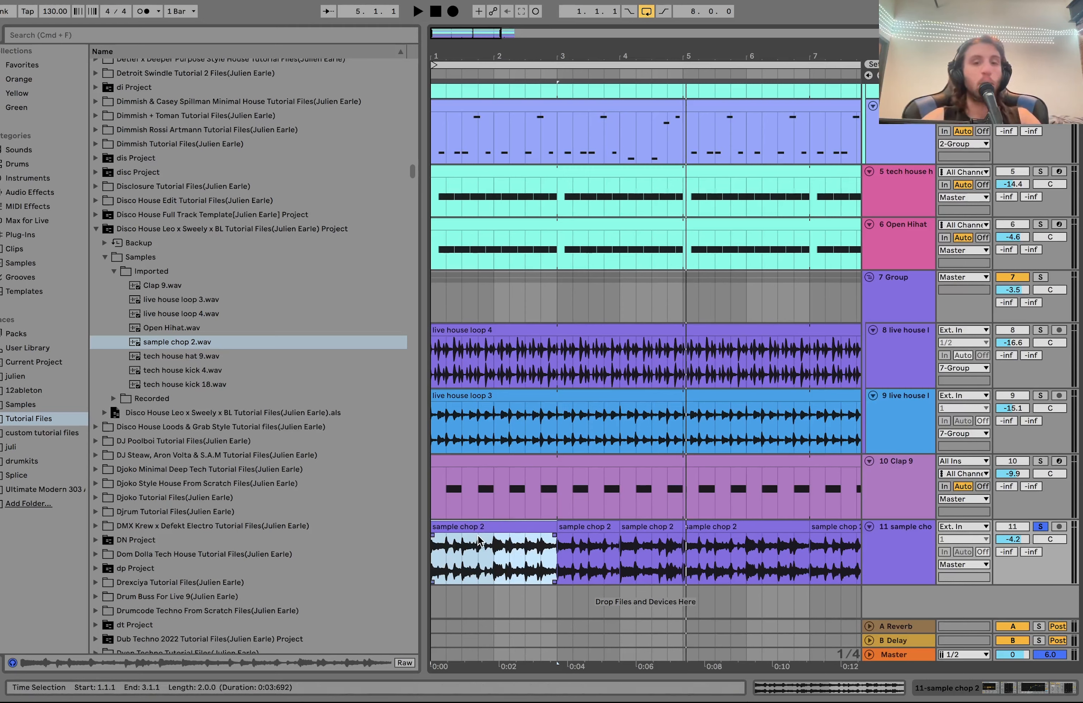
key("space")
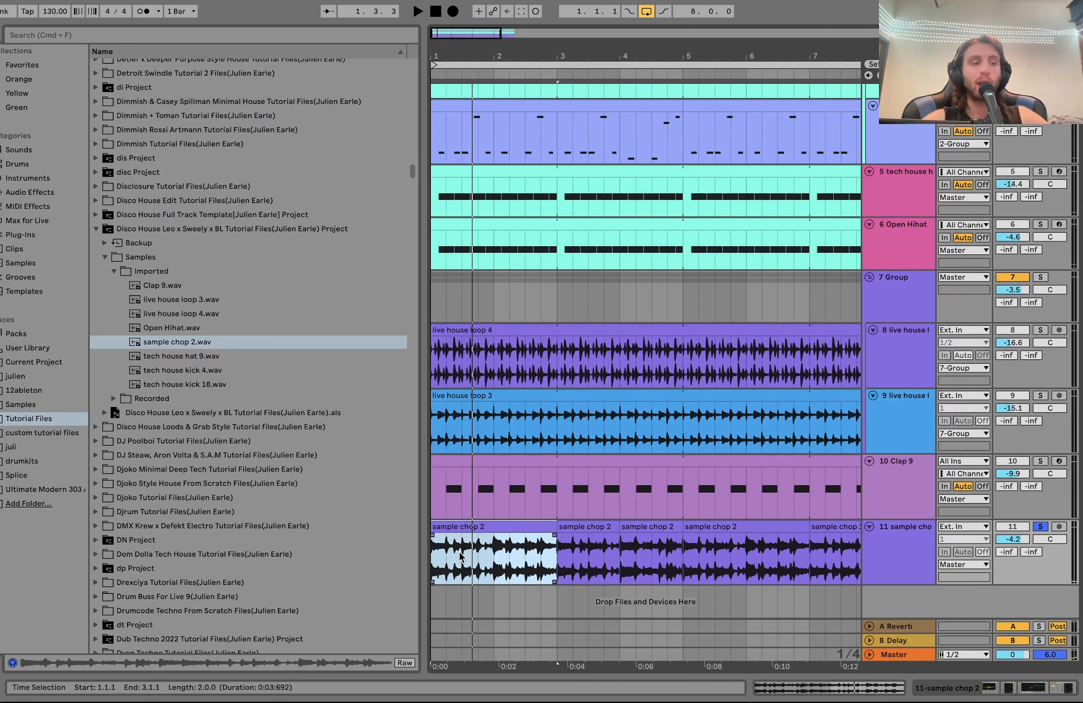
Step: Try repeating the first half bar of the first sample chop 2 clip up to bar 3, and play the result
left_click_drag(461, 557, 450, 550)
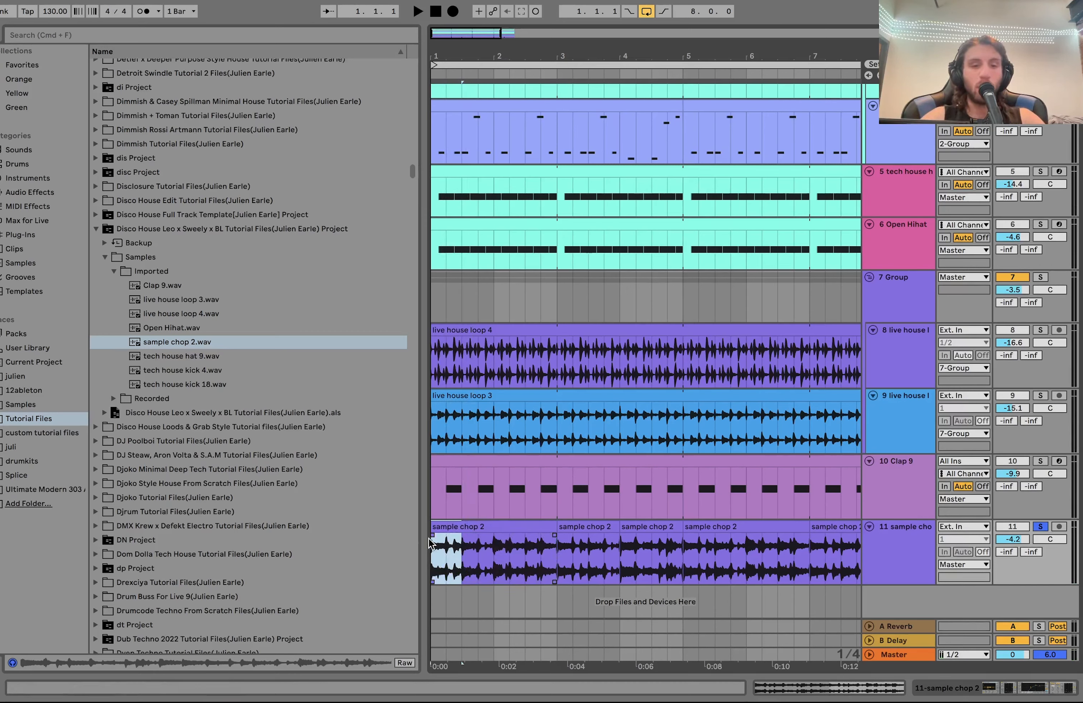
key("super+d")
key("super+d")
left_click(437, 529)
key("space")
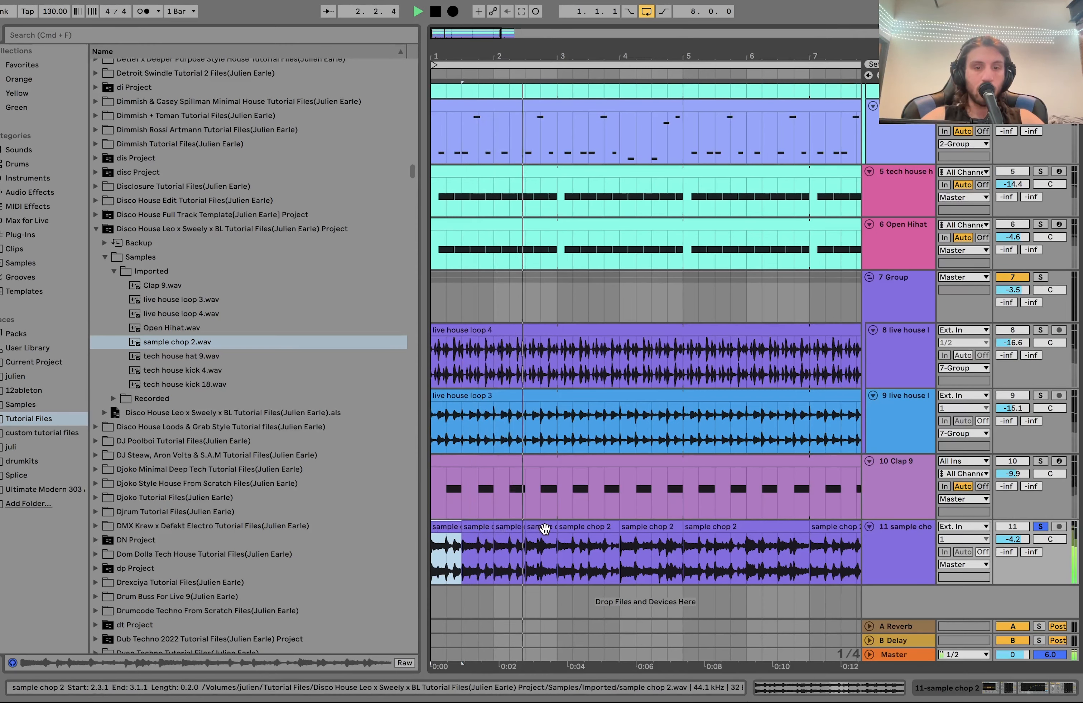
key("space")
Step: Undo the half-bar duplicates in the first sample chop 2 clip and briefly replay the restored clip
key("super+z")
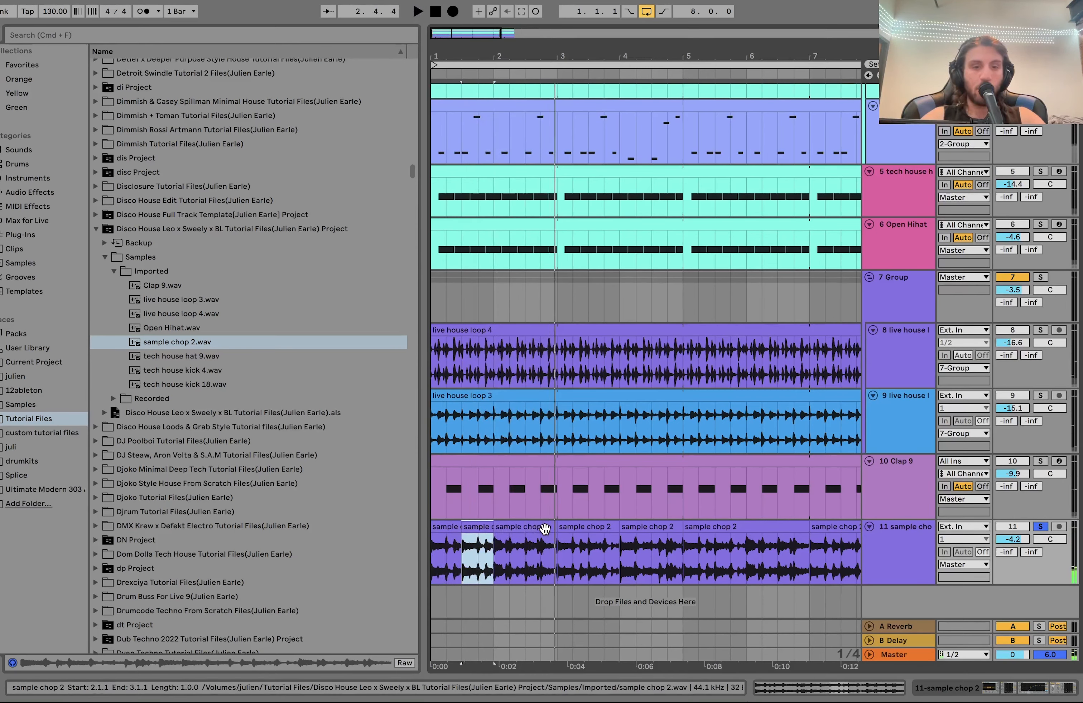
key("super+z")
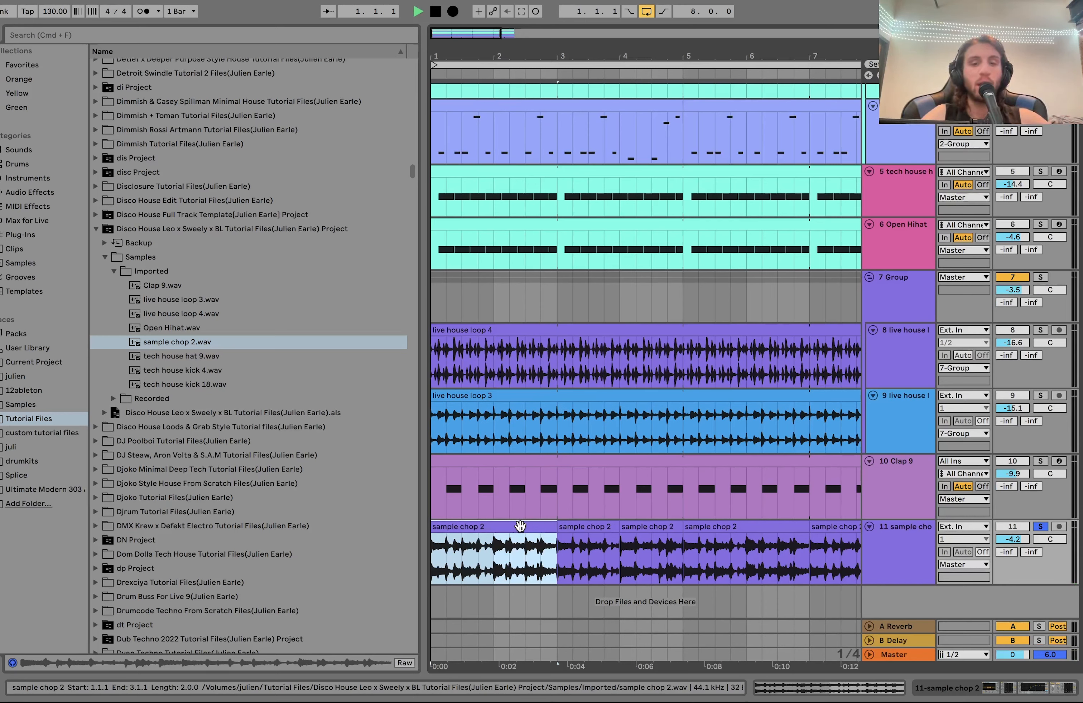
key("space")
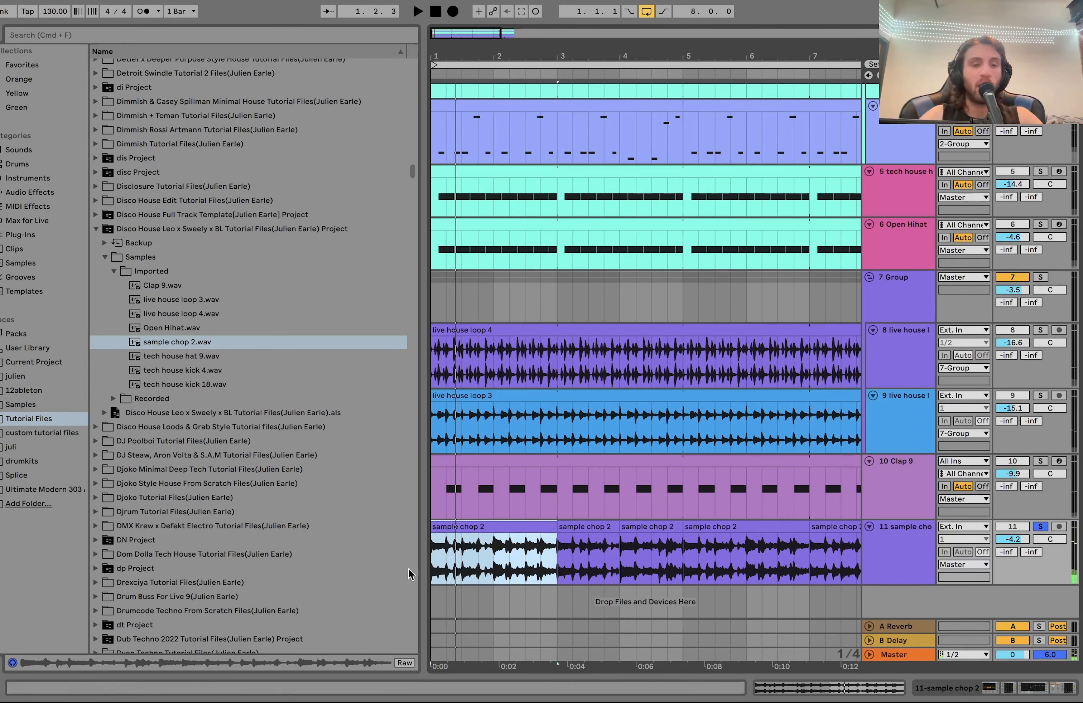
Step: Compare the one-bar sample chop 2 clip at bar 4 with the raw sample chop 2.wav by playing both
left_click(646, 540)
key("space")
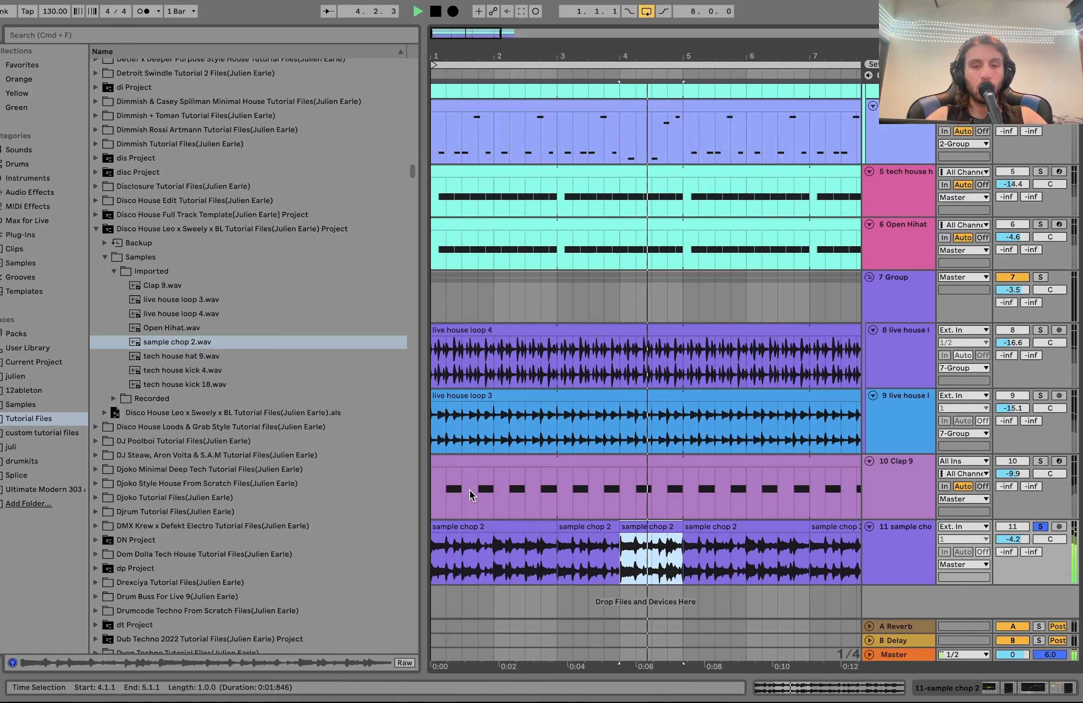
left_click(181, 344)
key("space")
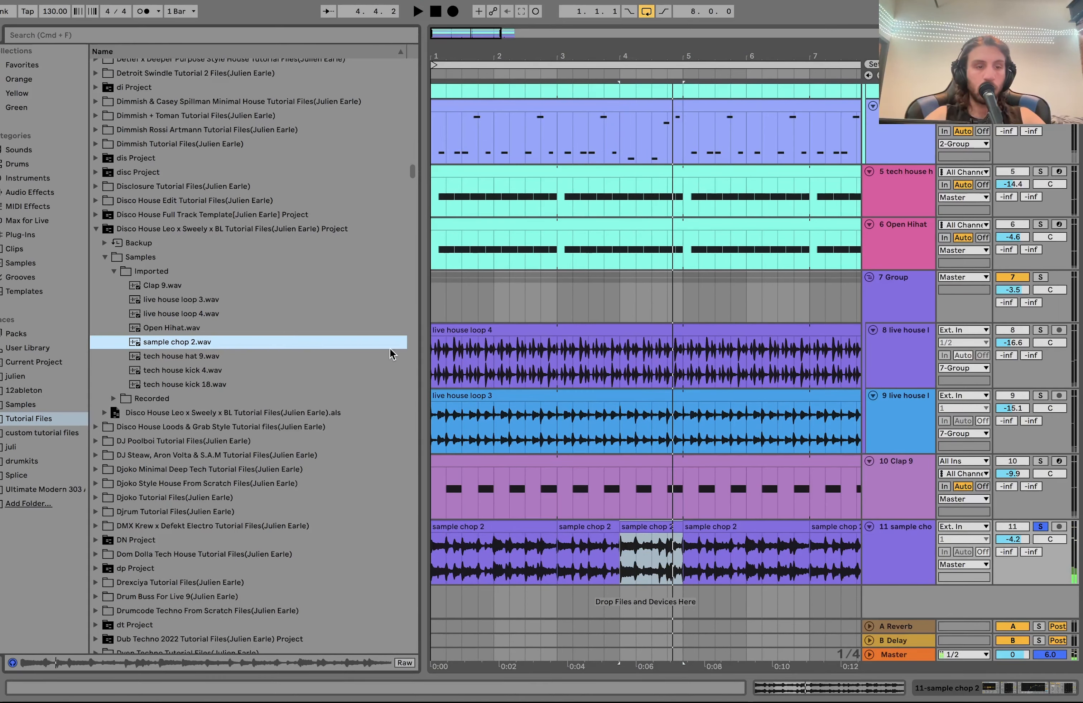
key("space")
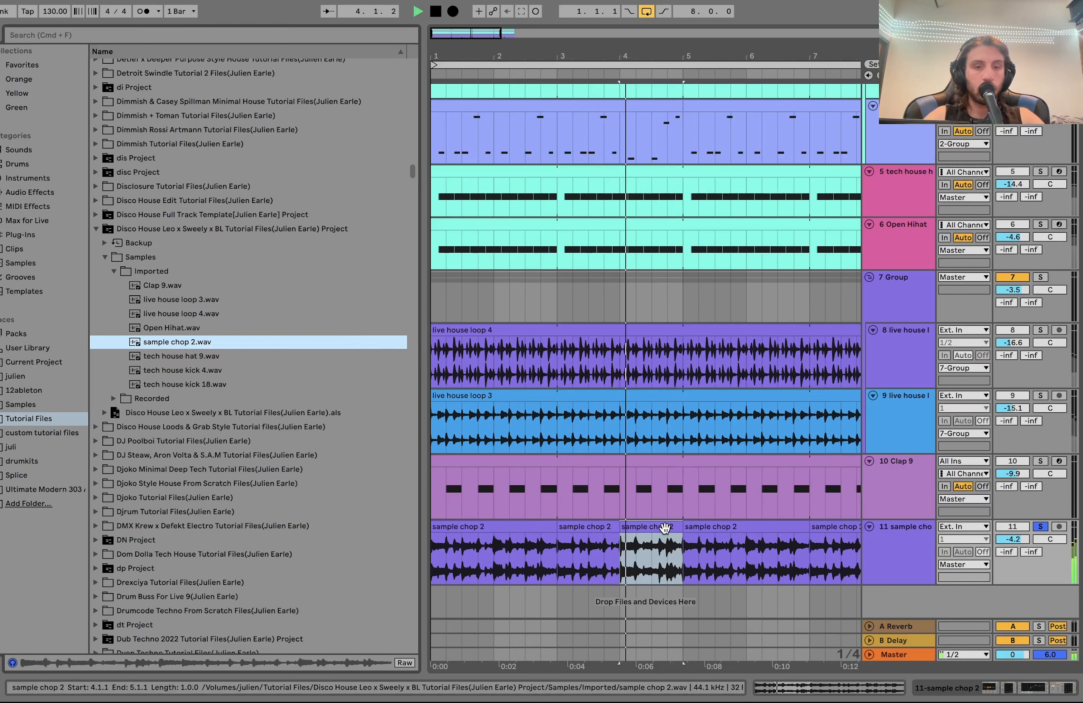
Step: Play the sample chop 2 track from the one-bar clip at bar 3, and reselect the first clip
left_click(599, 524)
key("space")
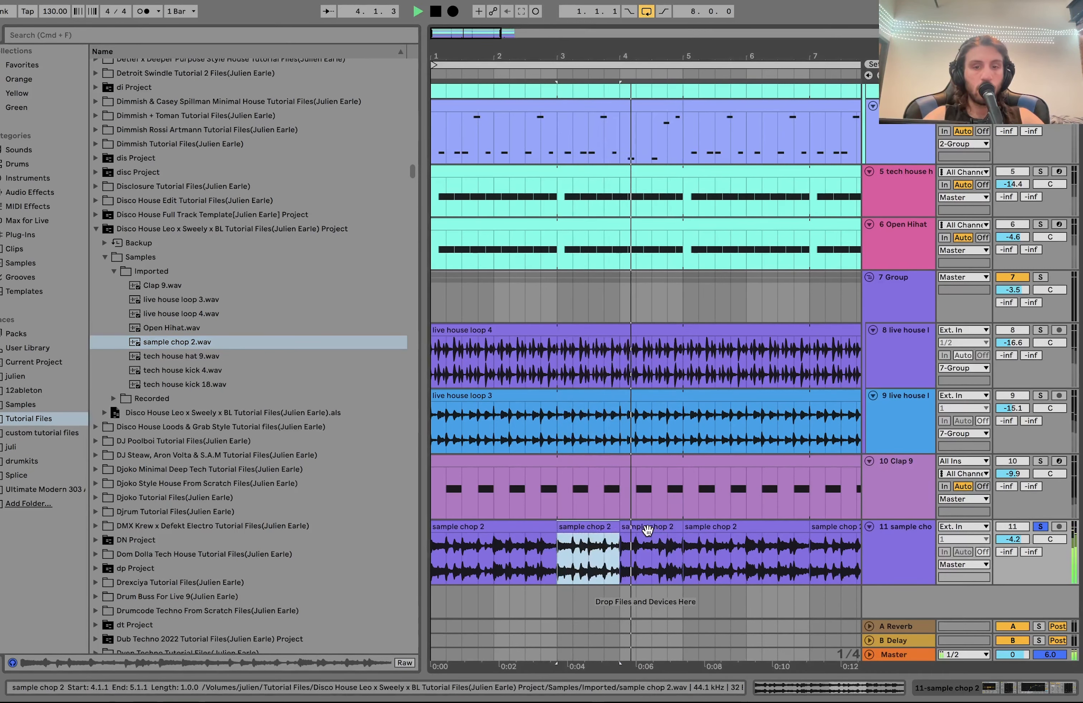
key("space")
left_click(546, 524)
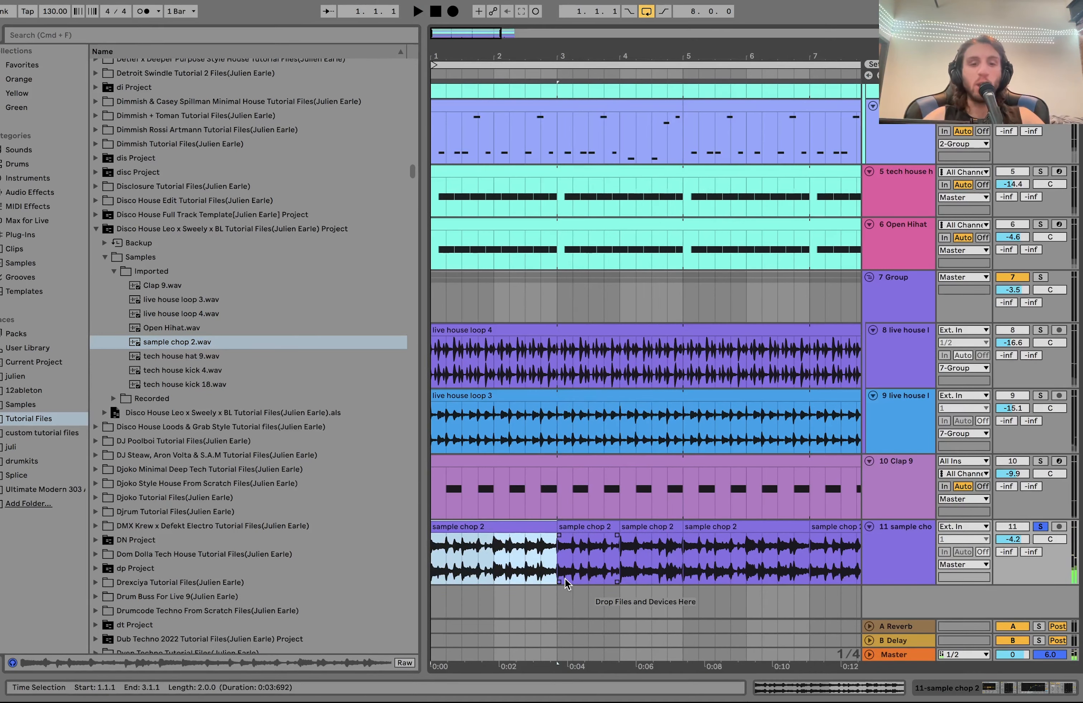
Step: Play the sample chop 2 track soloed from bar 1, clear its solo, and listen to it in the full mix
key("minus")
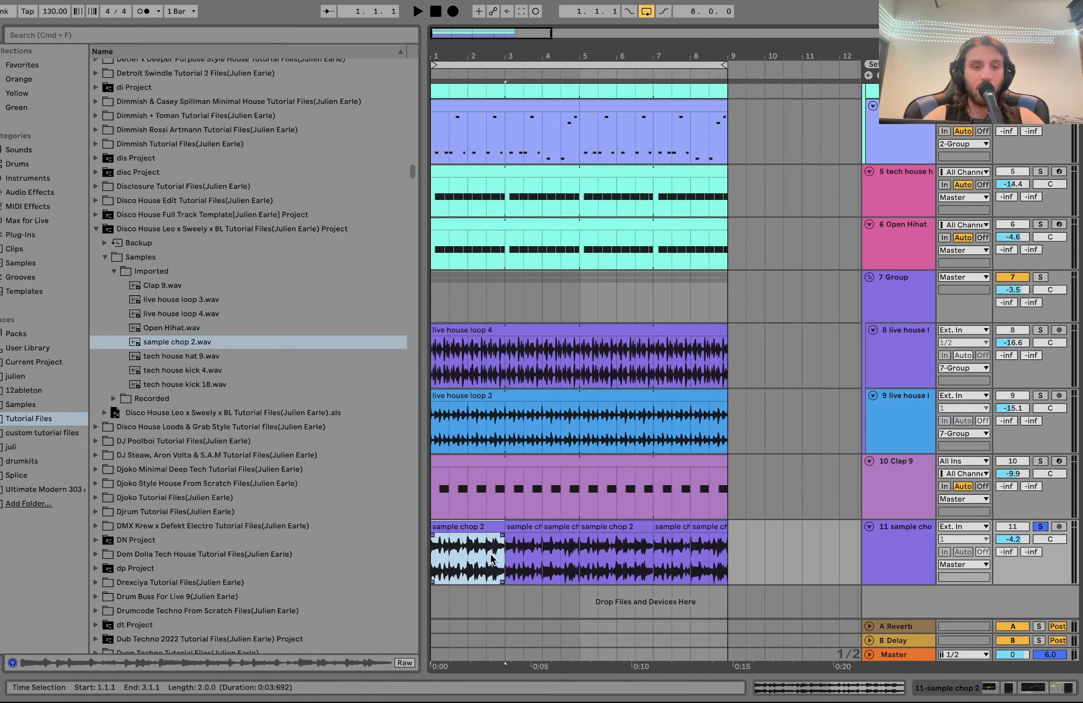
key("space")
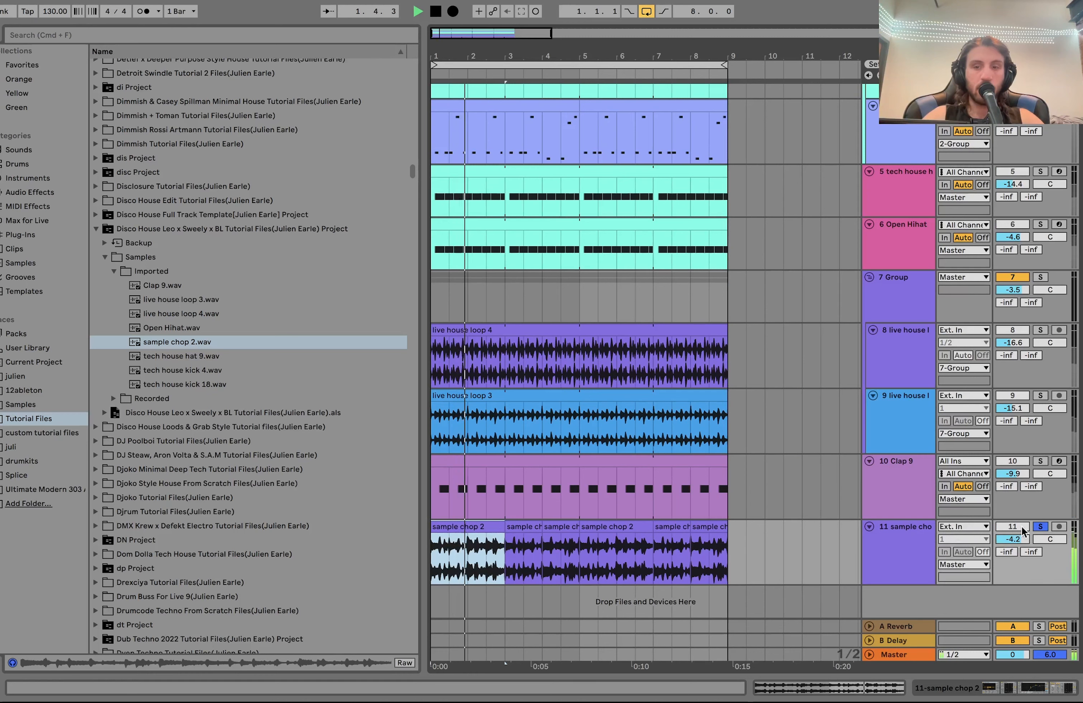
left_click(1037, 526)
left_click(907, 537)
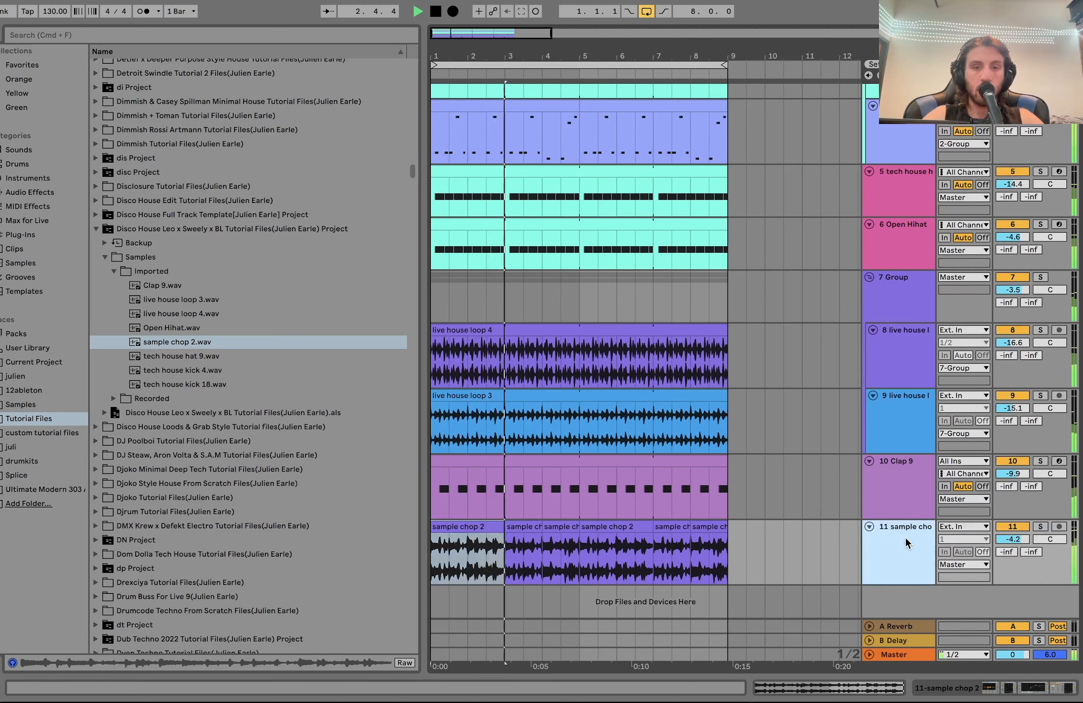
key("space")
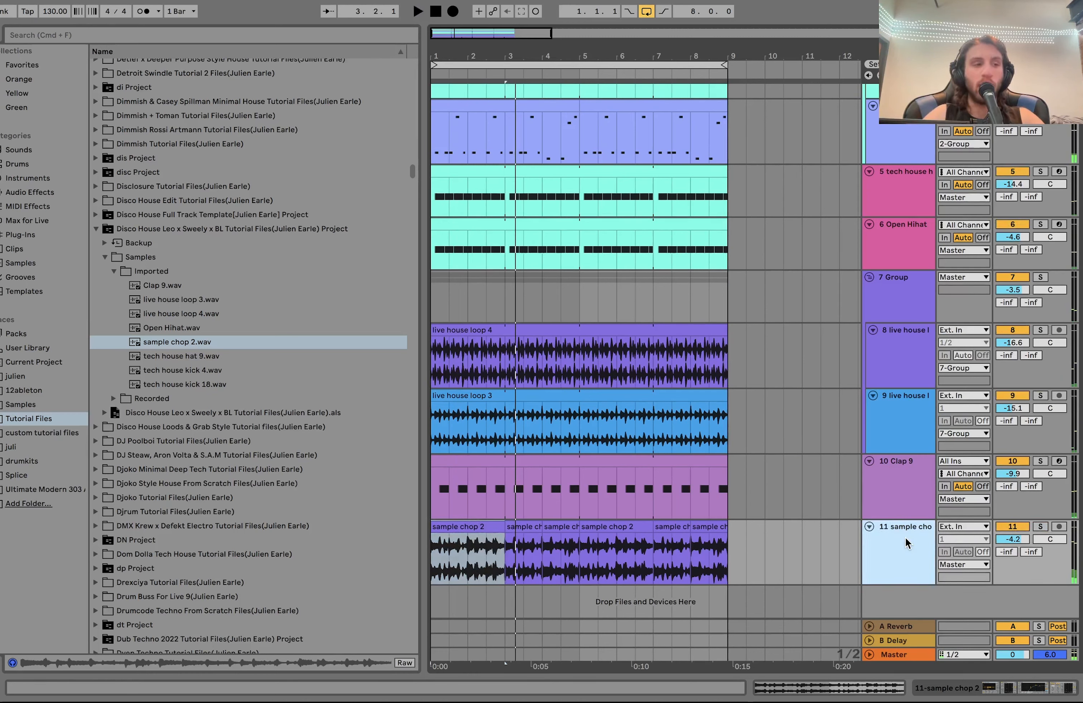
key("space")
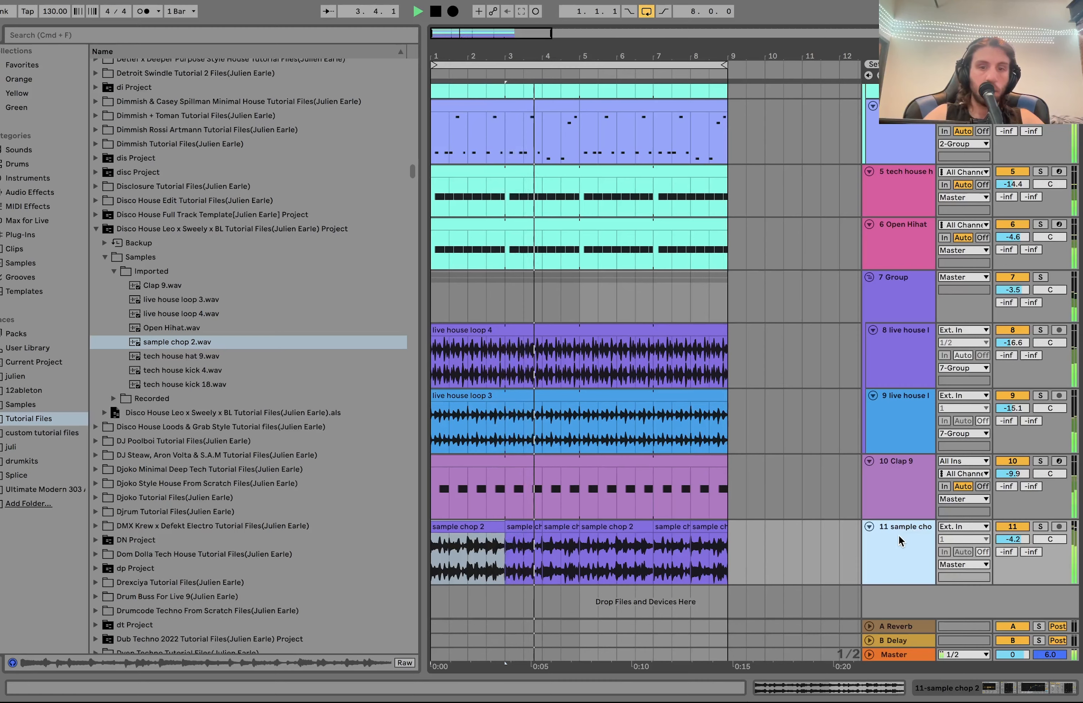
Step: Solo the sample chop 2 track and examine its effects chain and the first clip's waveform
double_click(891, 542)
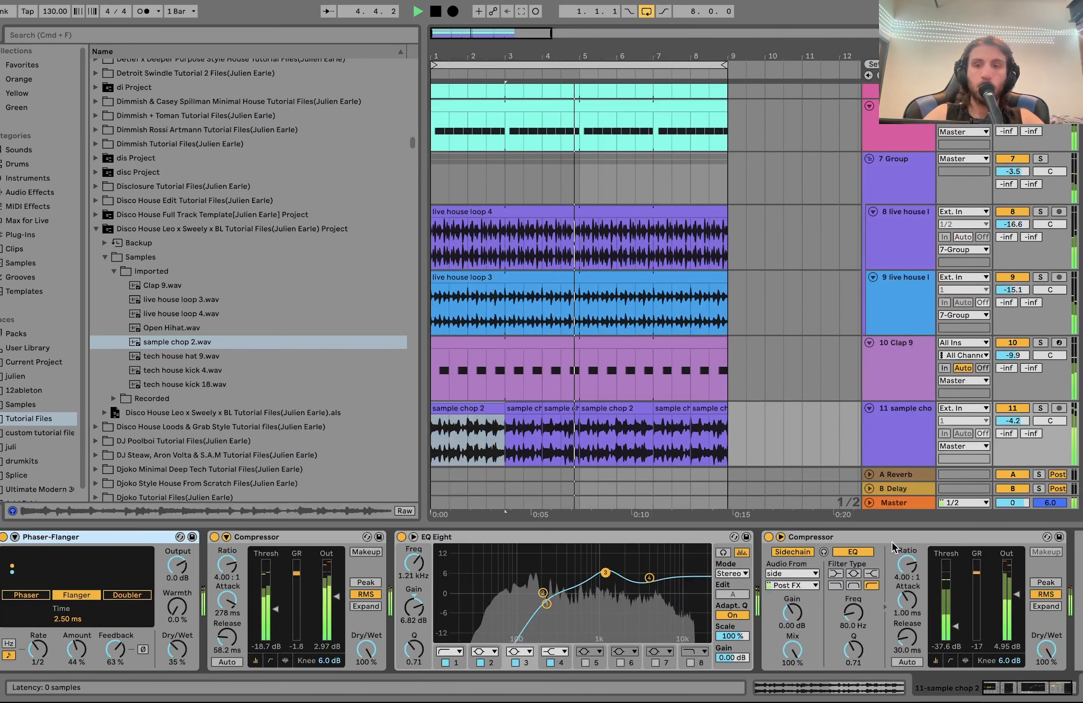
key("space")
left_click(1040, 409)
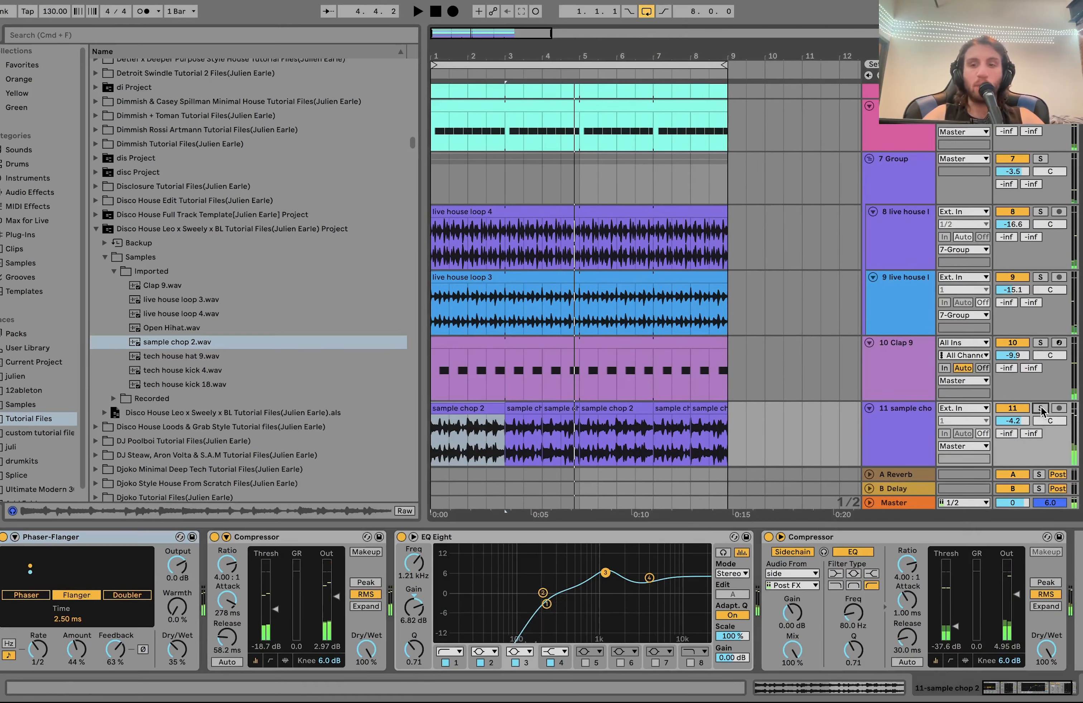
double_click(438, 409)
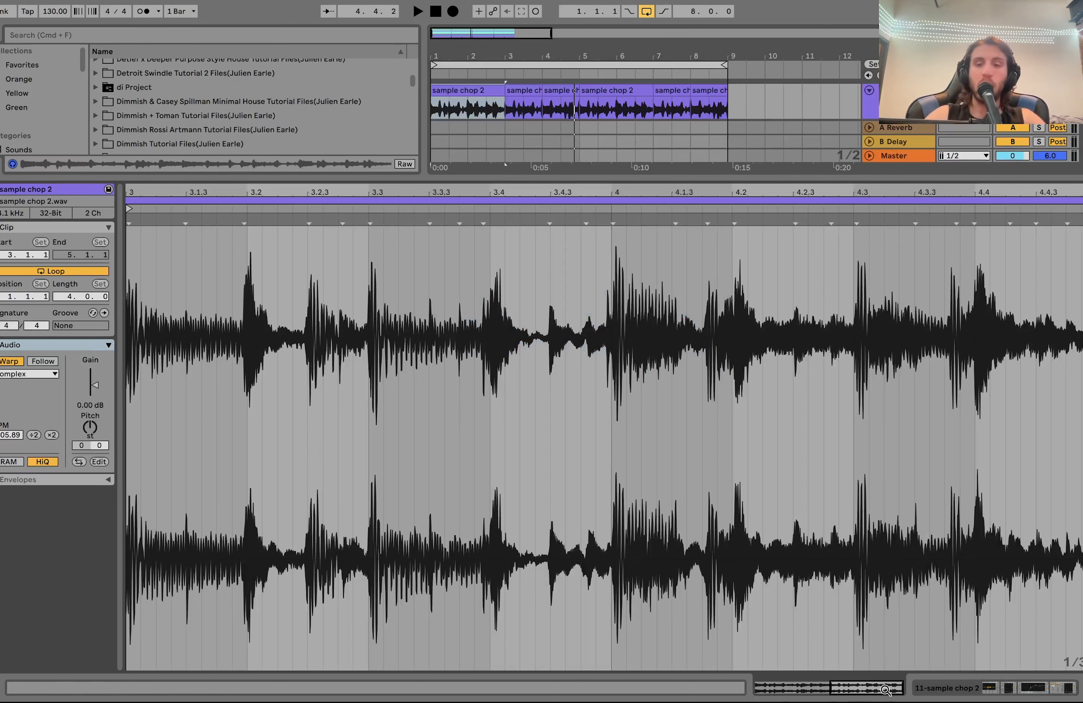
key("shift+Tab")
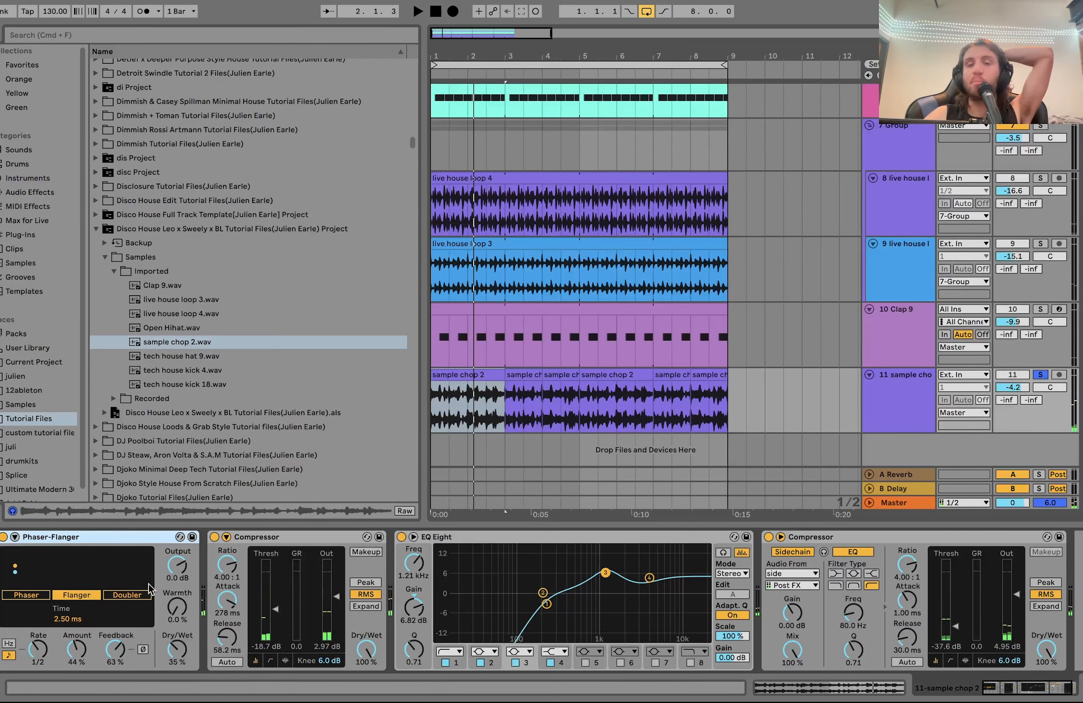
Step: Group the sample chop 2 effects into an Audio Effect Rack, turn the rack off, and play the track soloed
left_click(1043, 376)
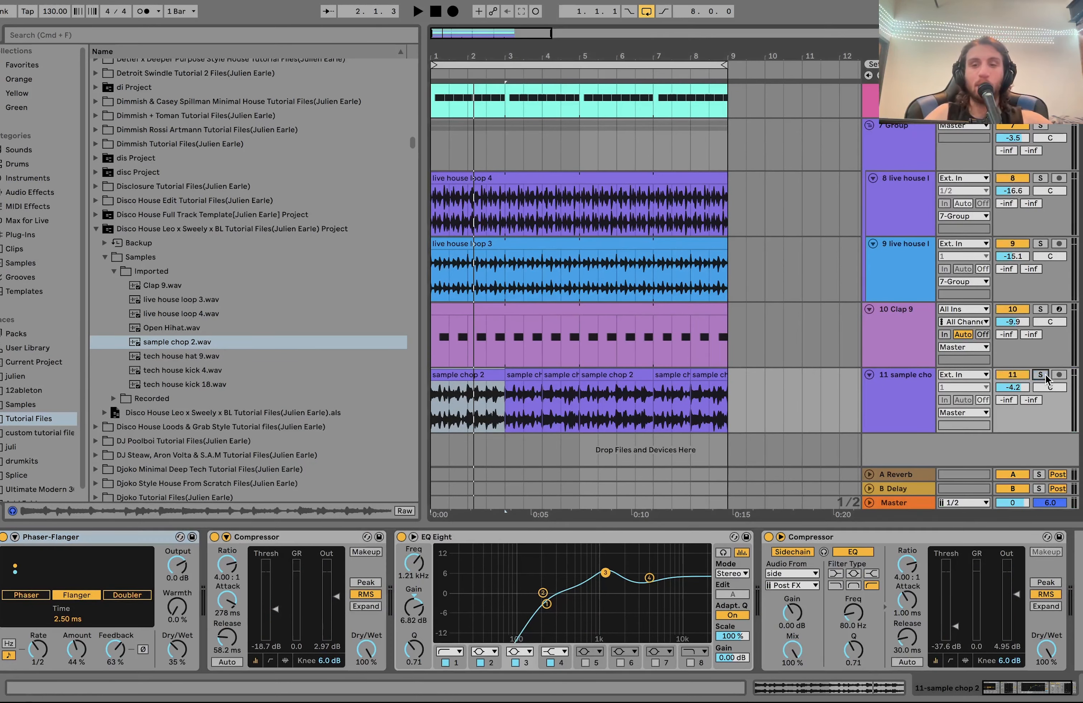
left_click(254, 590)
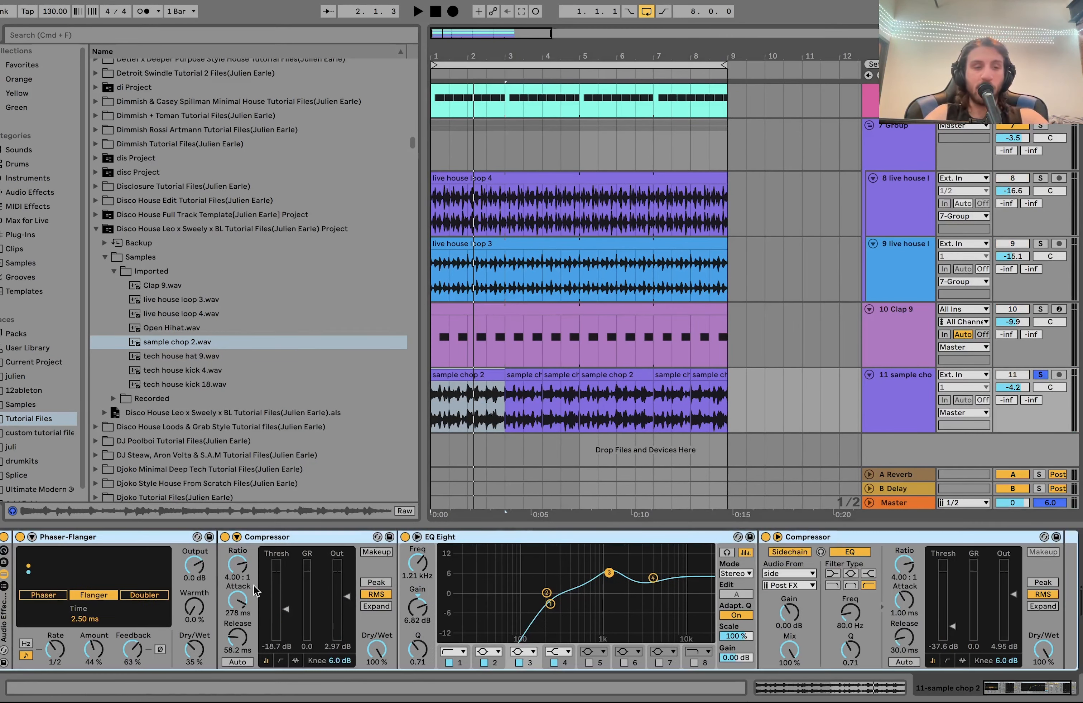
left_click(4, 538)
key("space")
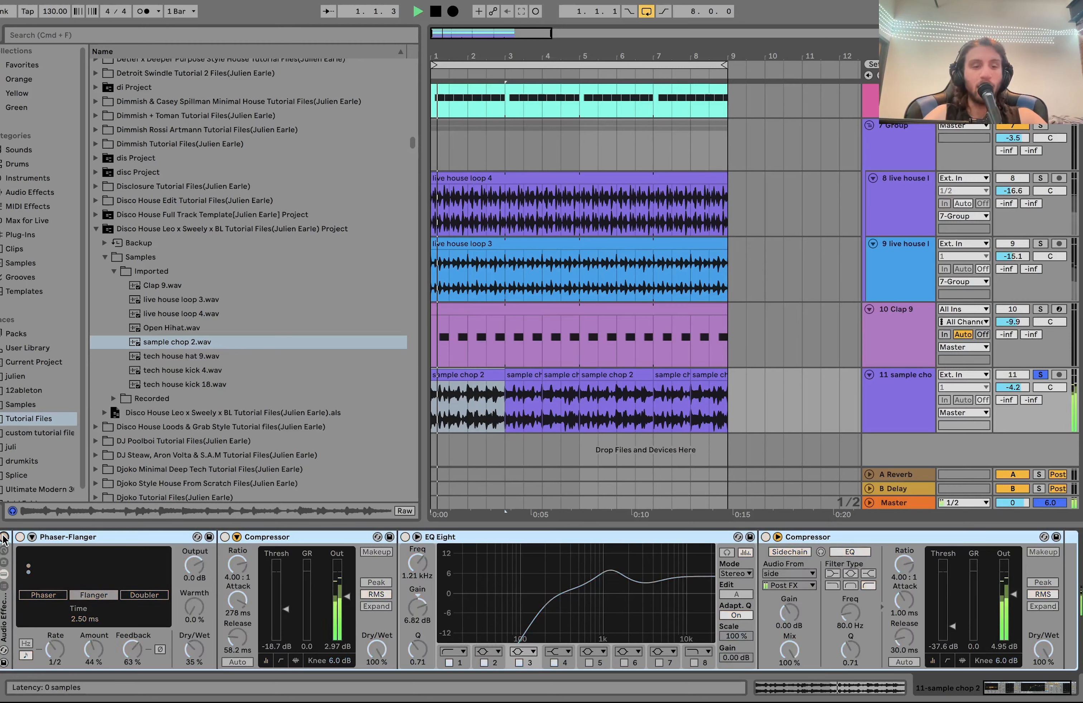
key("space")
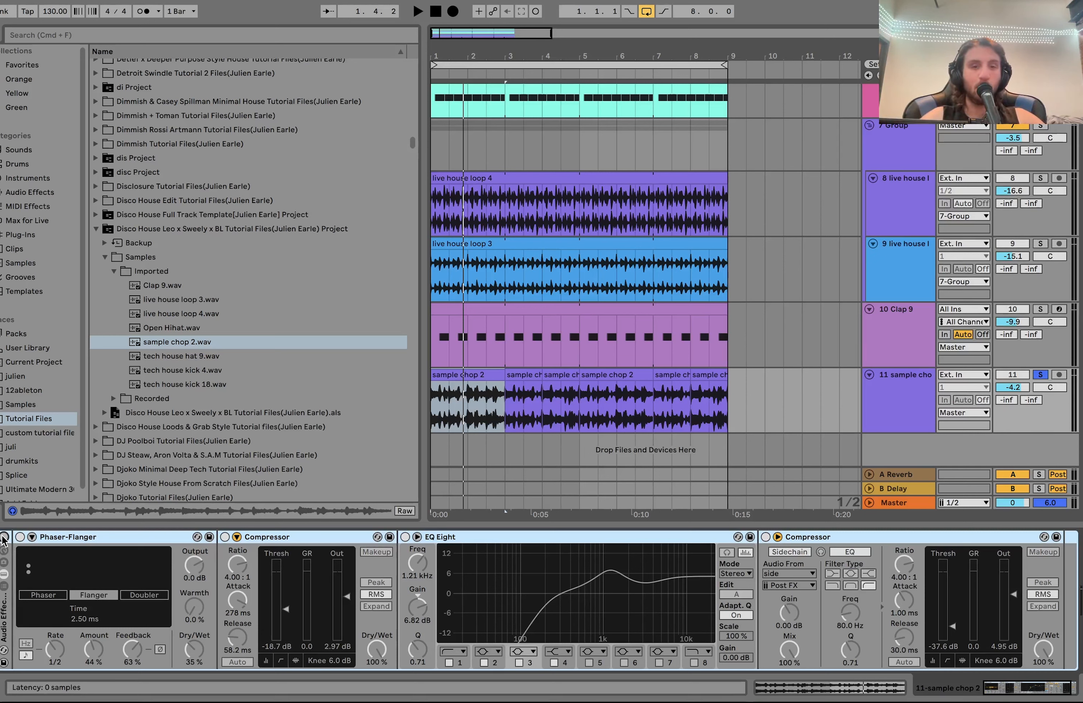
key("space")
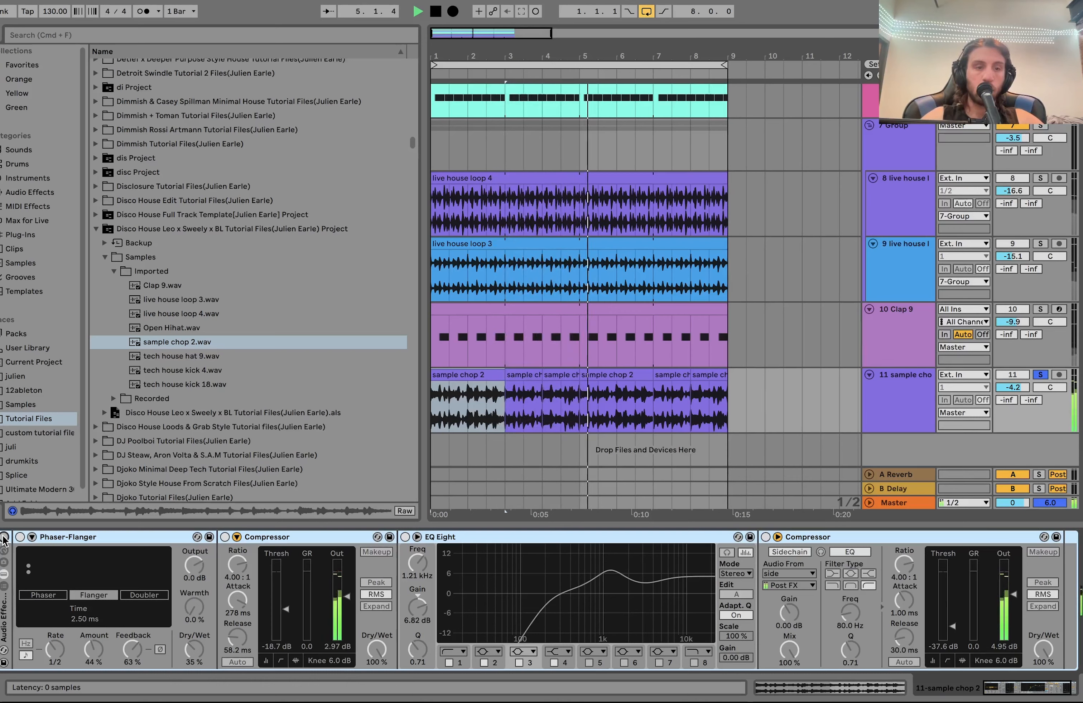
Step: Turn the Audio Effect Rack back on, play the soloed sample chop with its effects, and select the track
left_click(4, 537)
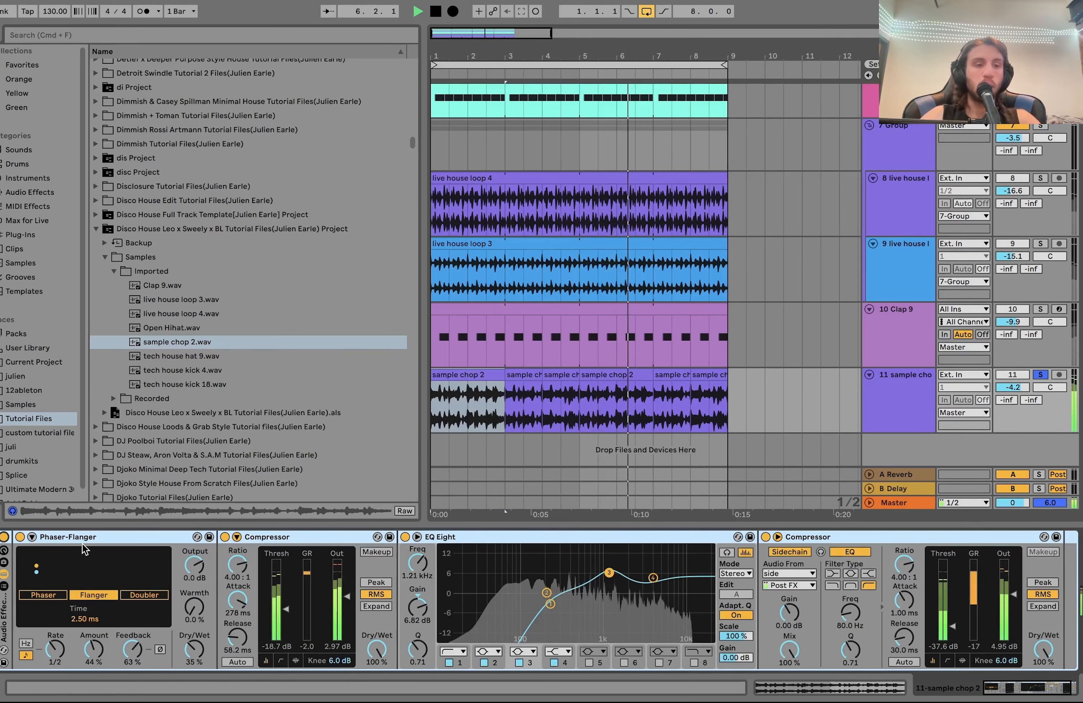
key("space")
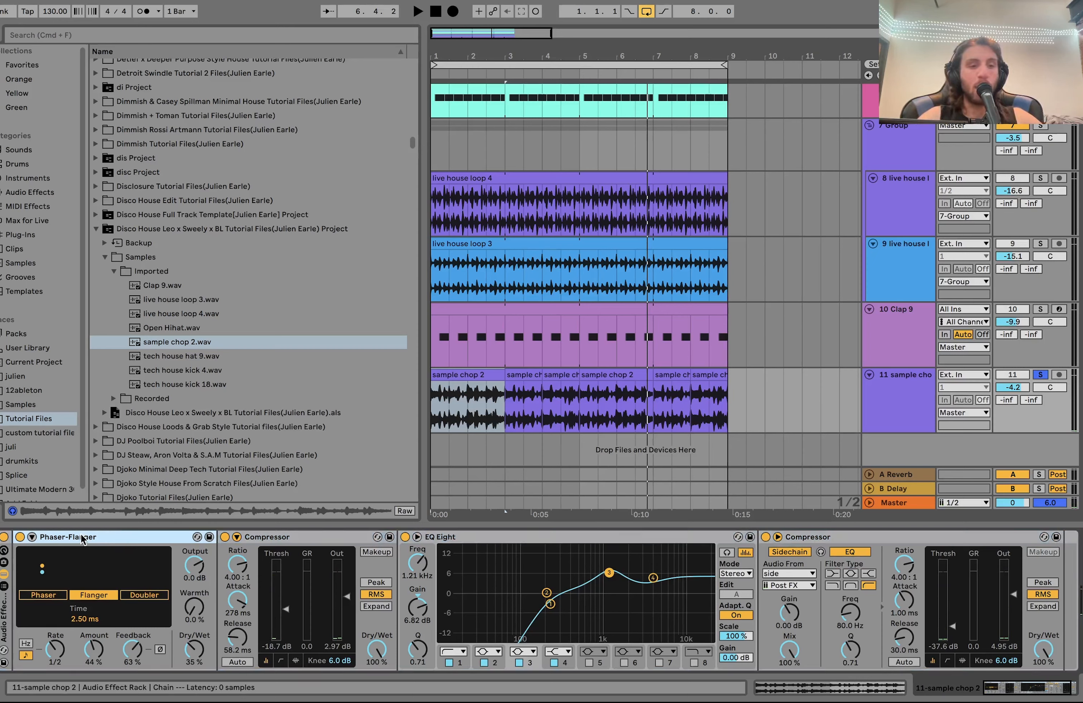
key("space")
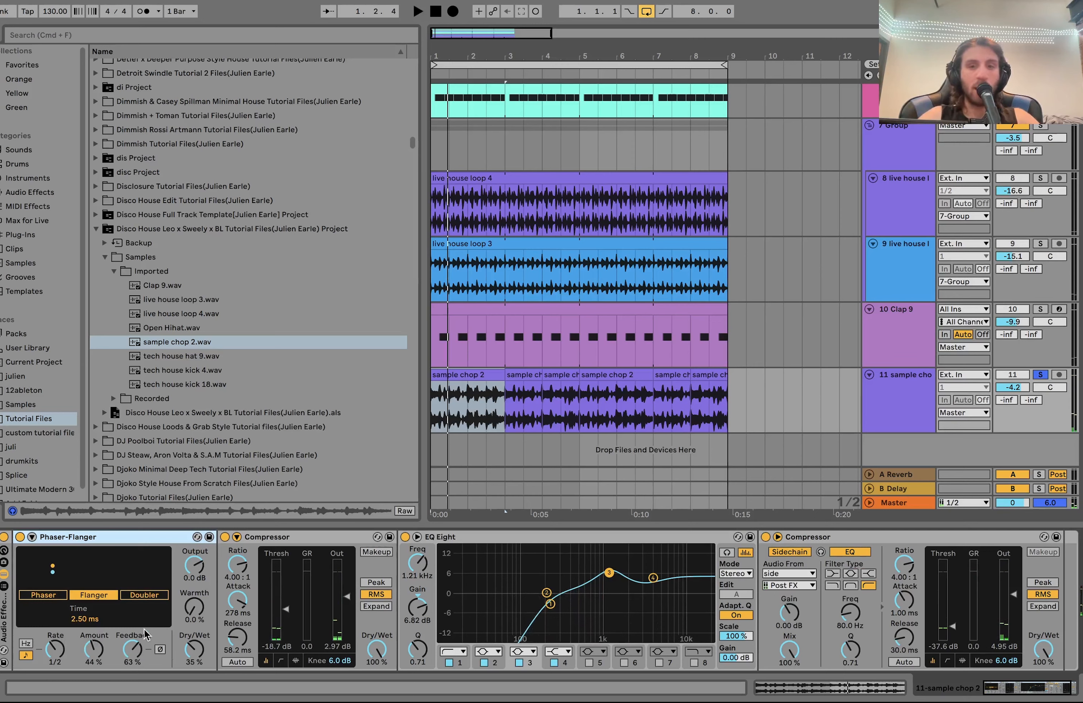
left_click(888, 398)
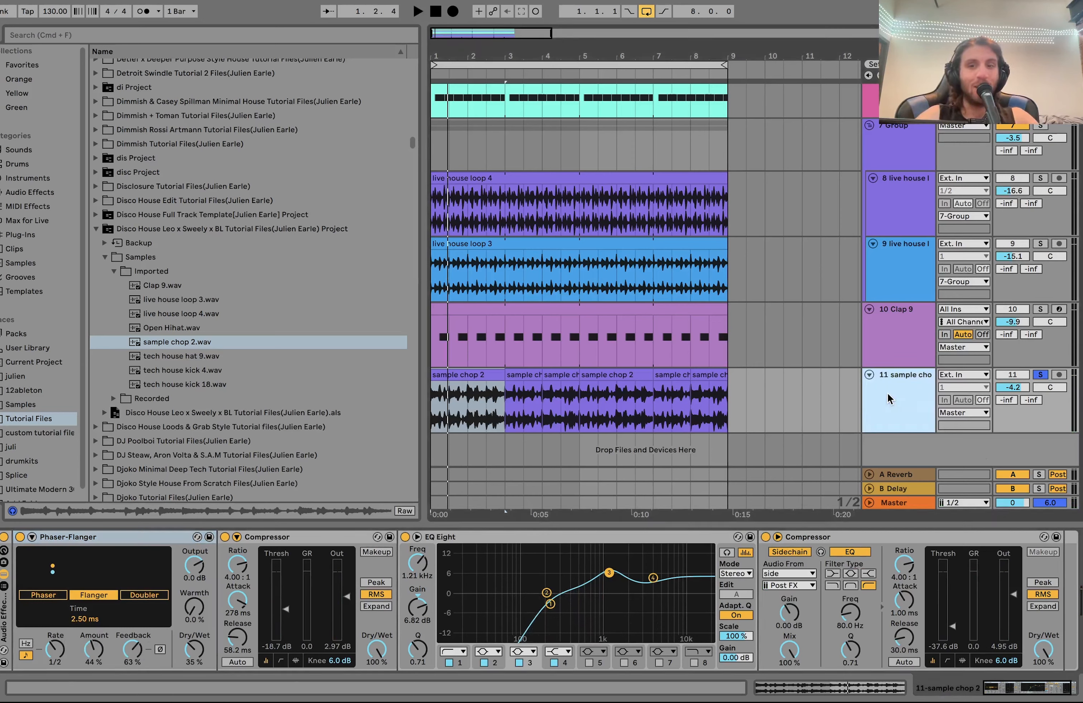
Step: Play the soloed sample chop 2 track and compare it with the Phaser-Flanger turned off and back on
key("space")
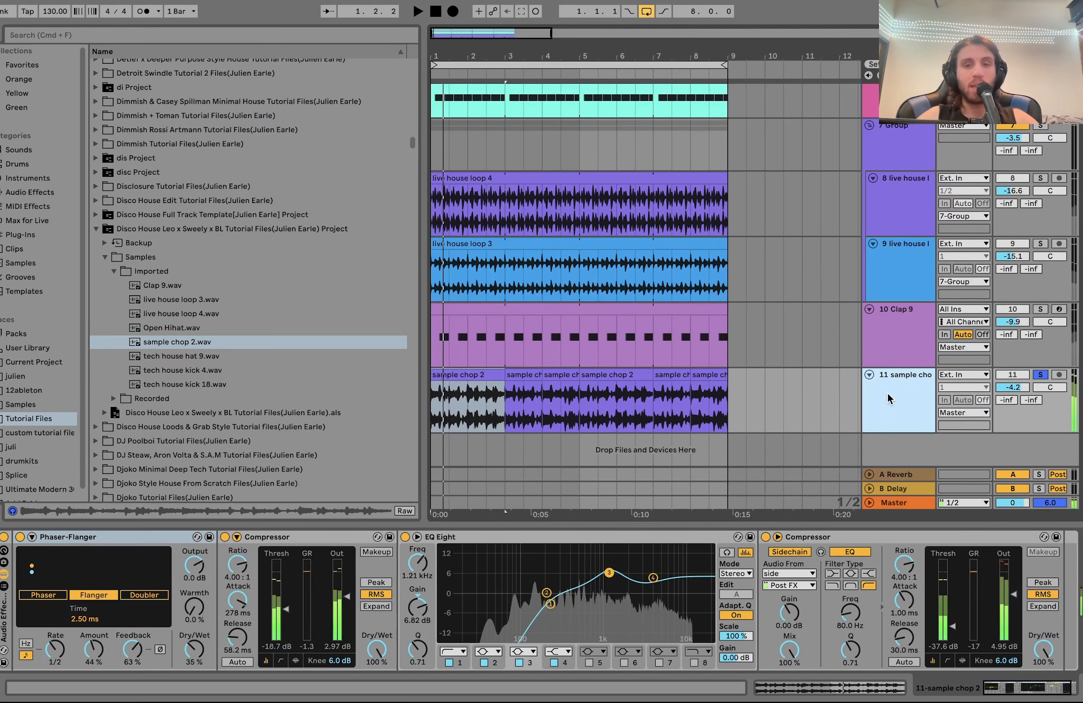
key("space")
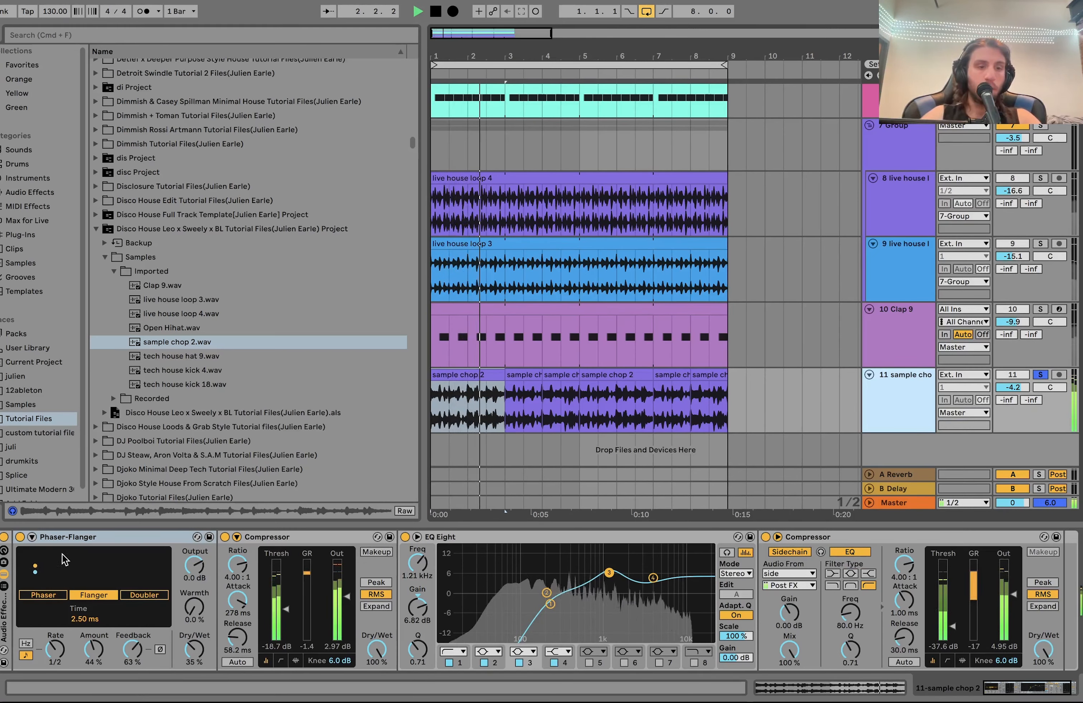
left_click(21, 537)
left_click(20, 538)
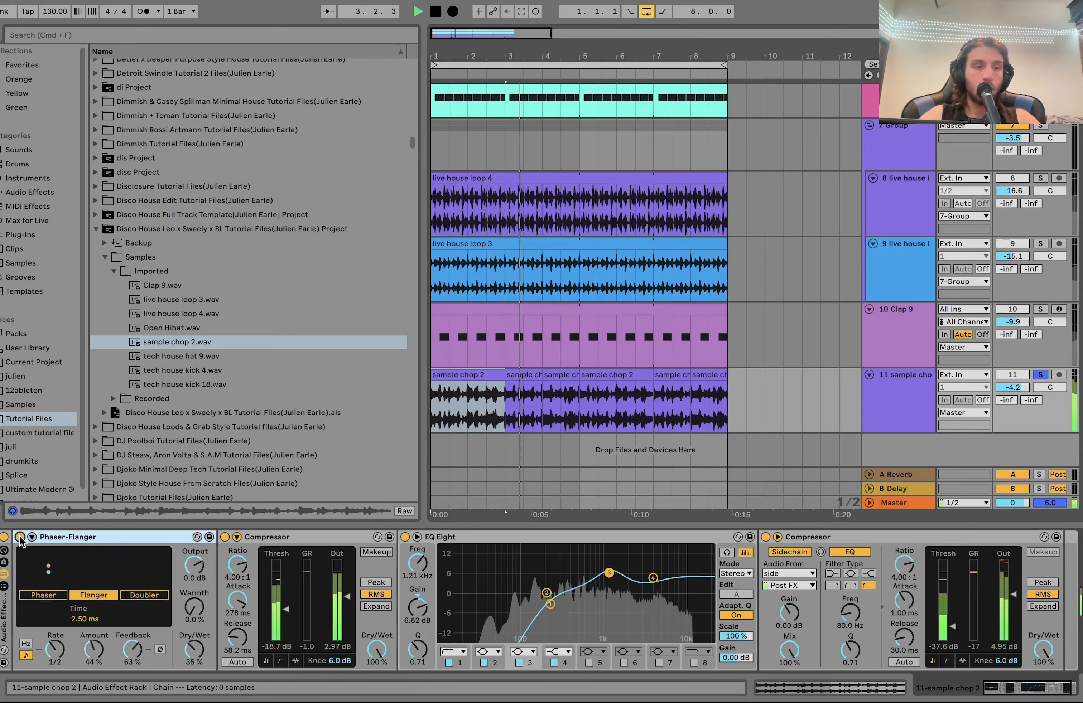
key("space")
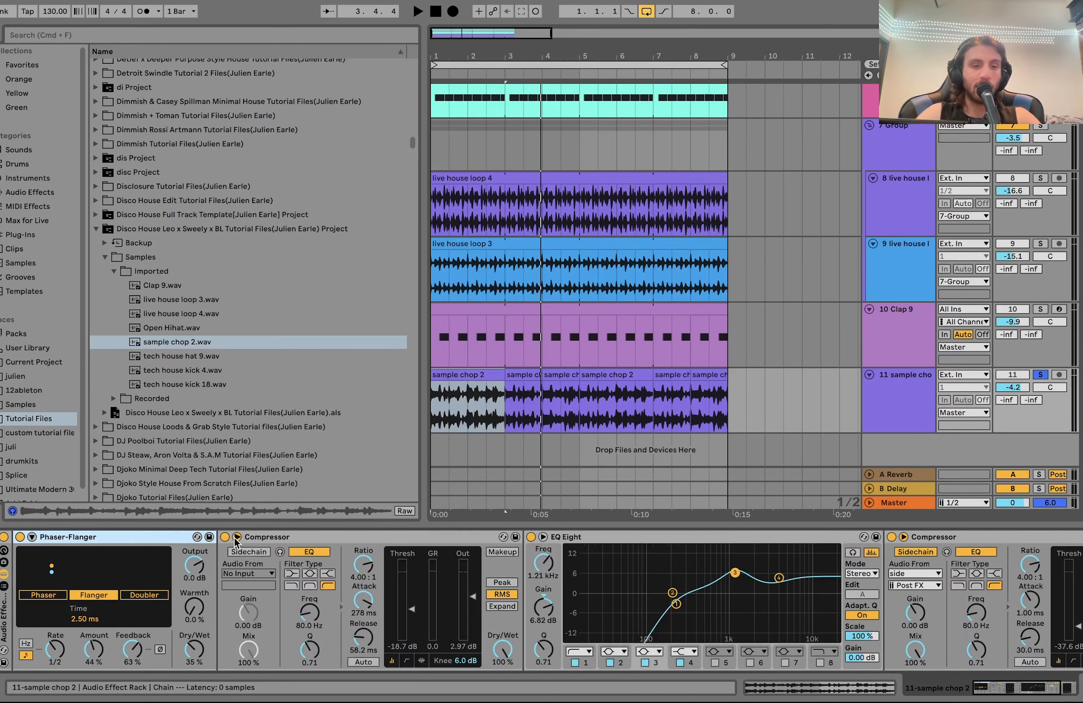
Step: Turn off the Compressor that follows the Phaser-Flanger and play the soloed sample chop without it
key("space")
left_click(224, 537)
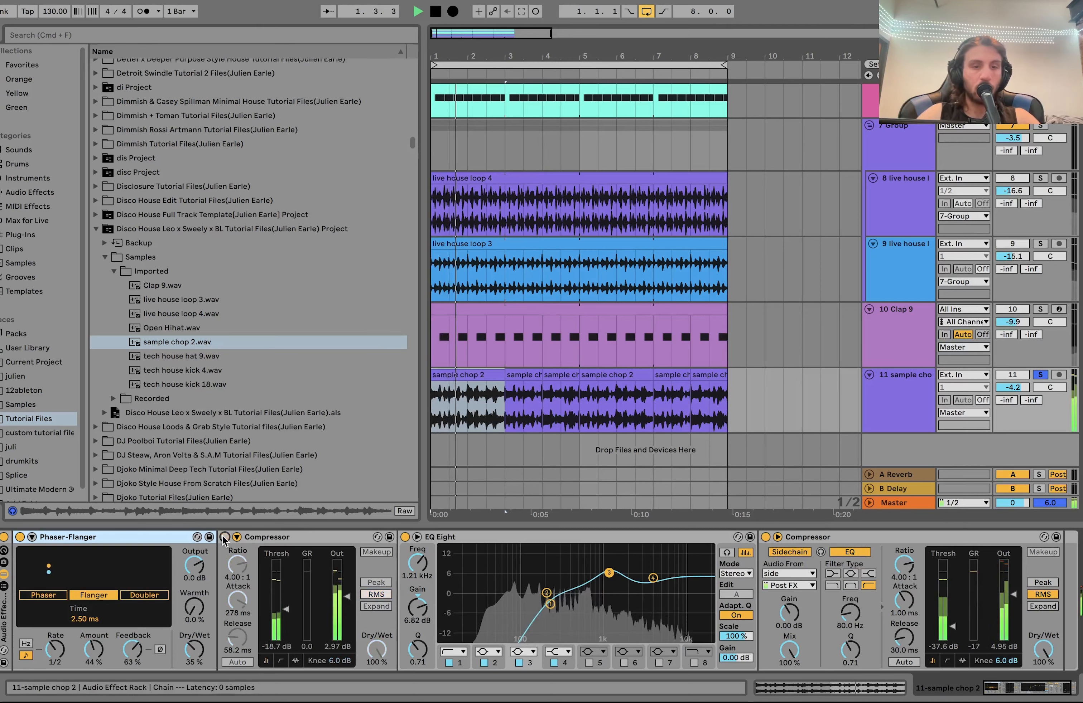
left_click(225, 537)
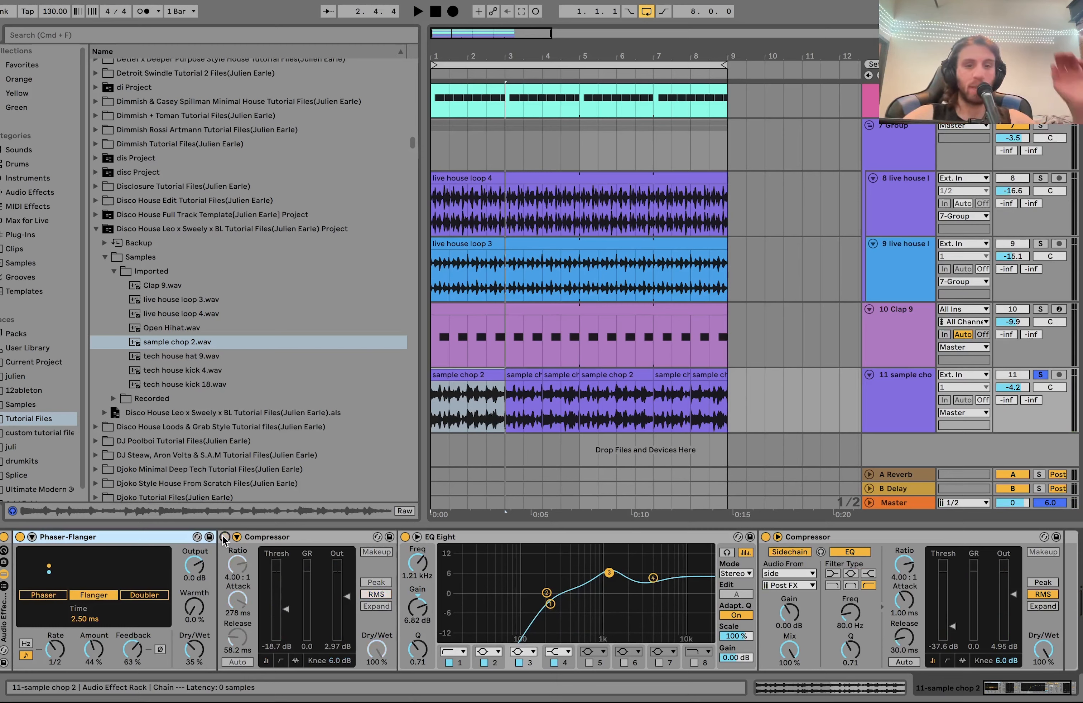
key("space")
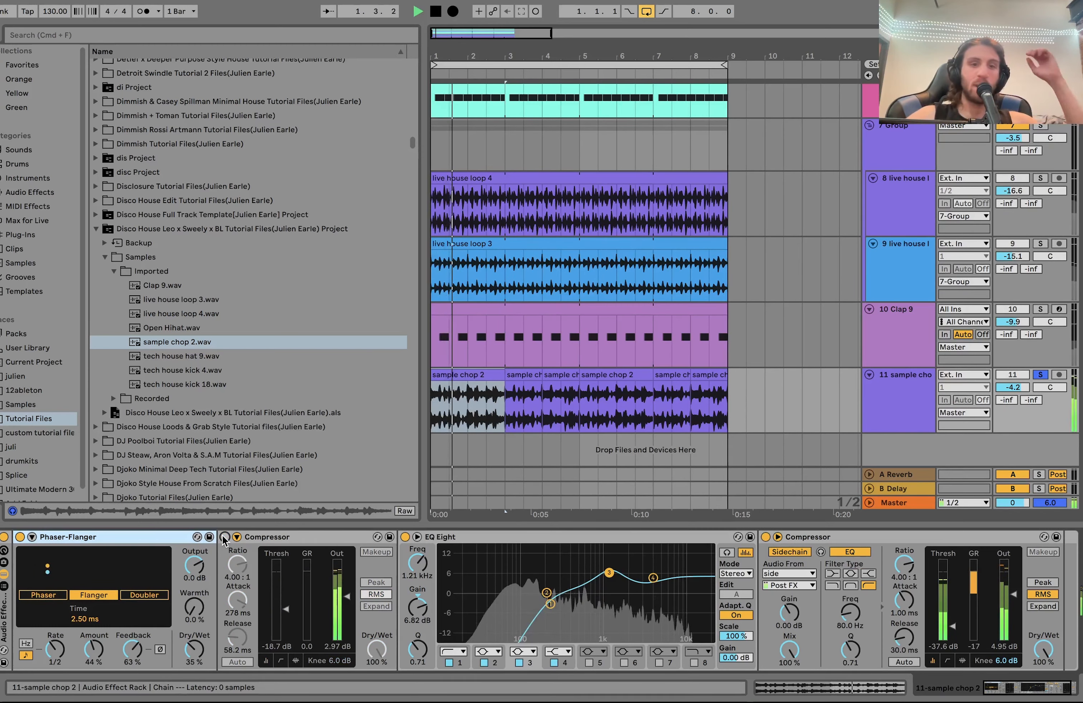
Step: Clear the sample chop 2 solo, play the full mix with that Compressor still off, and solo the track again
left_click(1040, 375)
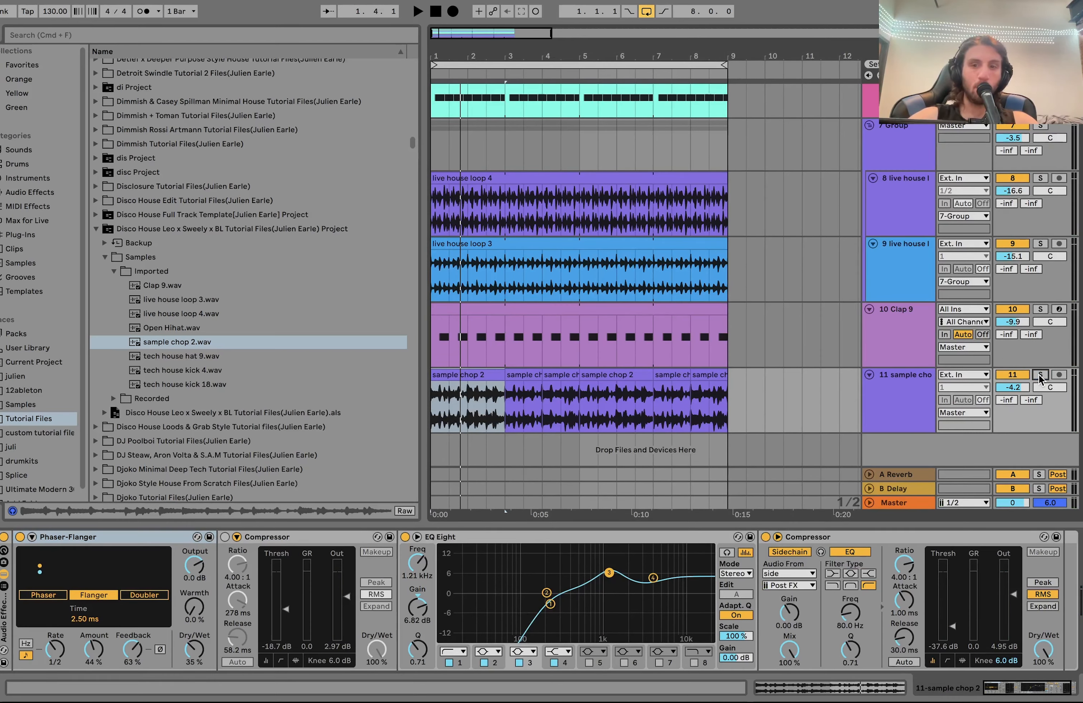
key("space")
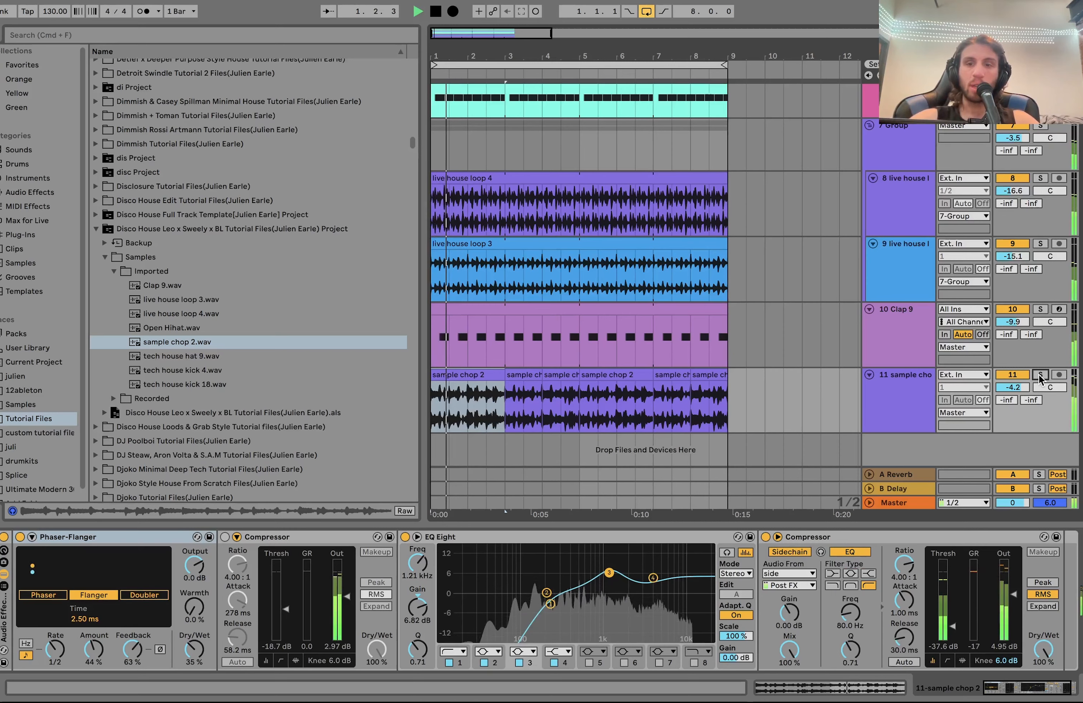
left_click(1040, 375)
key("space")
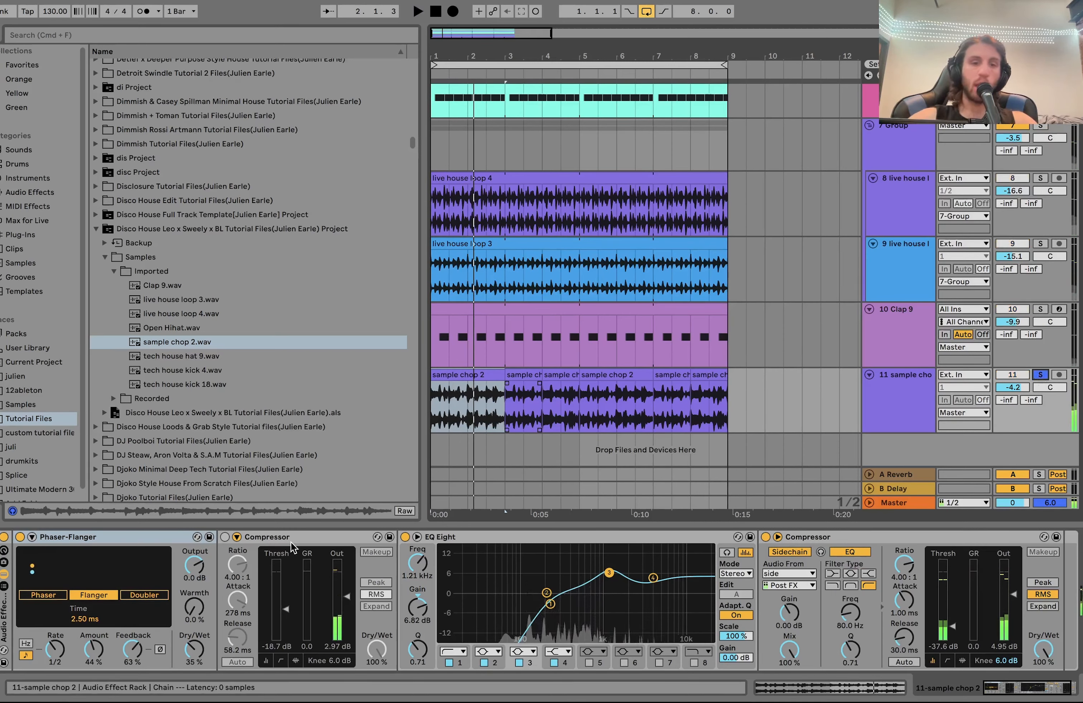
Step: Turn the Compressor after the Phaser-Flanger back on, then clear the sample chop 2 solo while playing to hear the full mix
left_click(224, 537)
key("space")
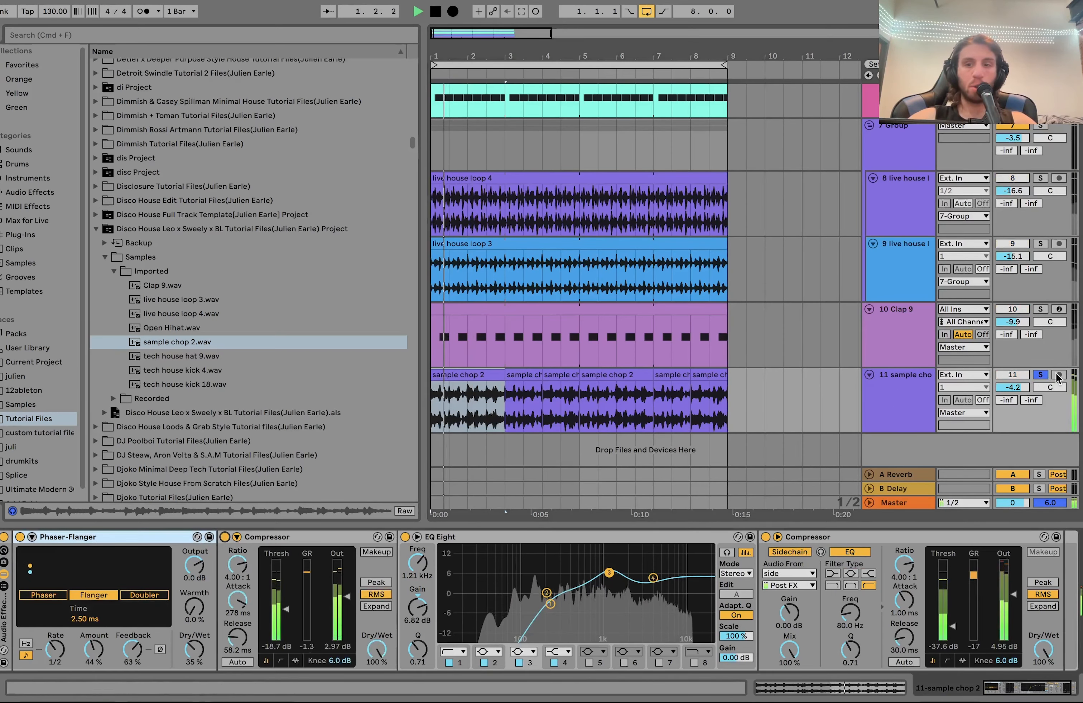
left_click(1041, 375)
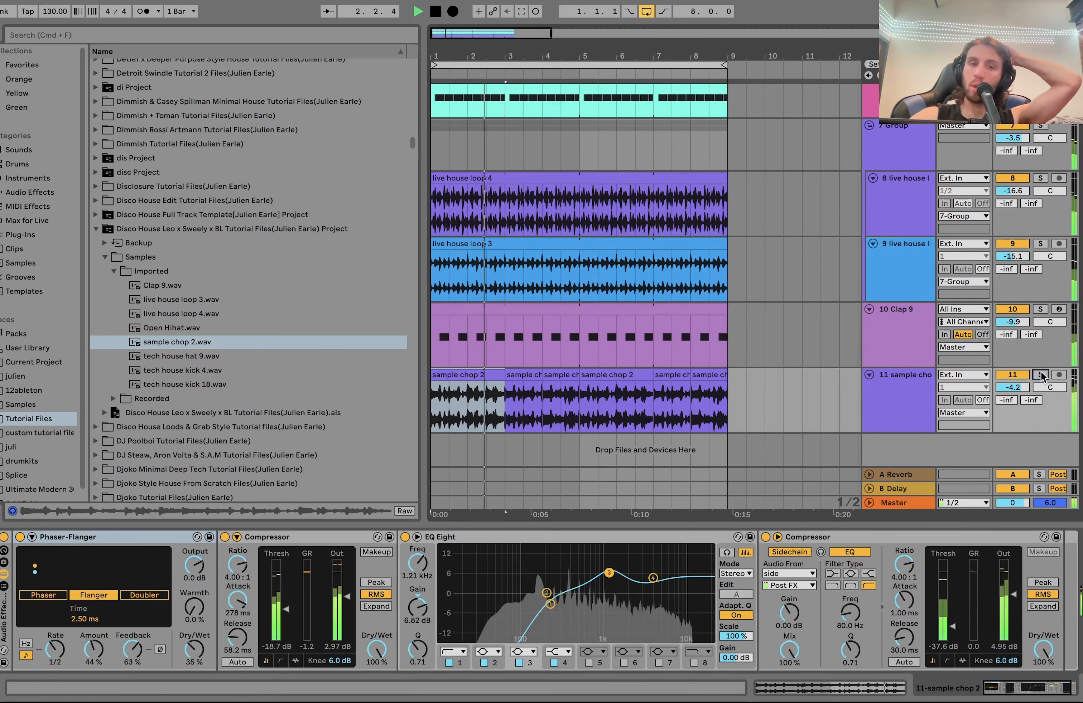
key("space")
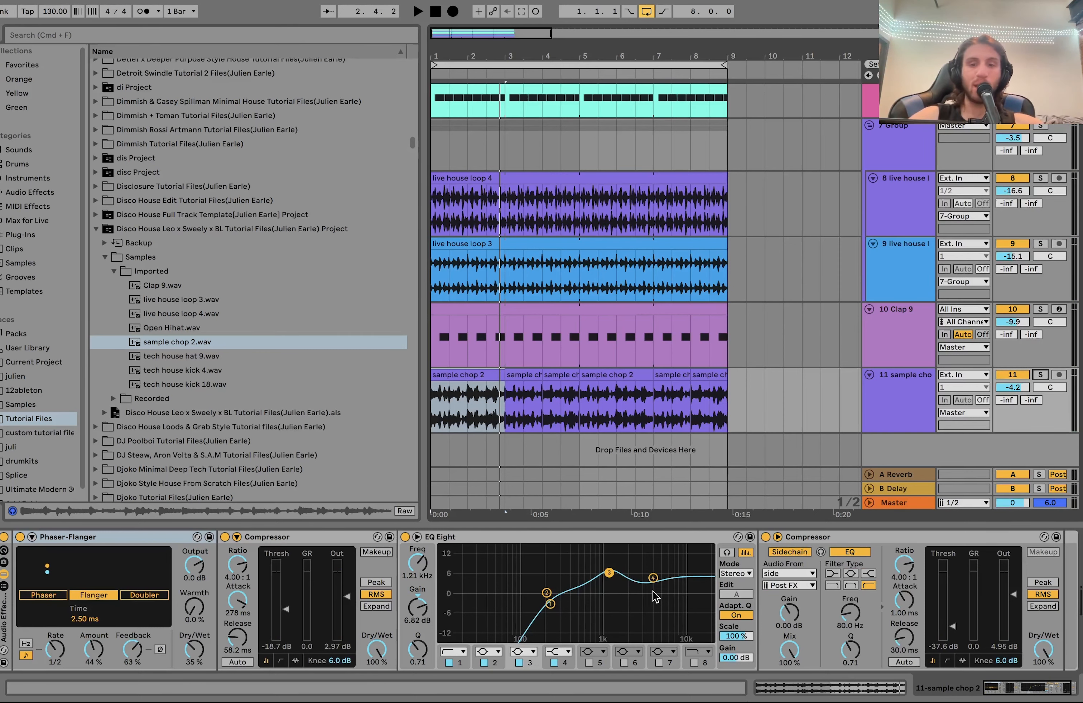
Step: Examine the sidechained Compressor at the end of the sample chop chain while the full mix plays
scroll(656, 597, "right", 3)
key("space")
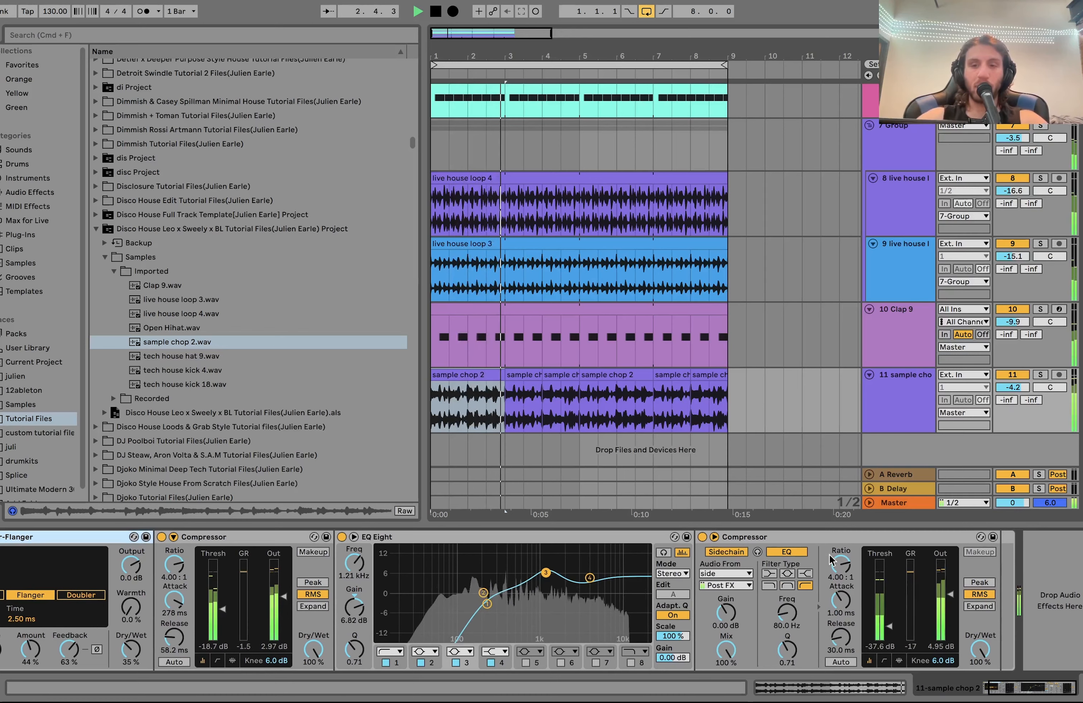
key("space")
Step: Fold all the tracks and play the full arrangement without looping until past bar 9, with the device view hidden
left_click(907, 377, "shift")
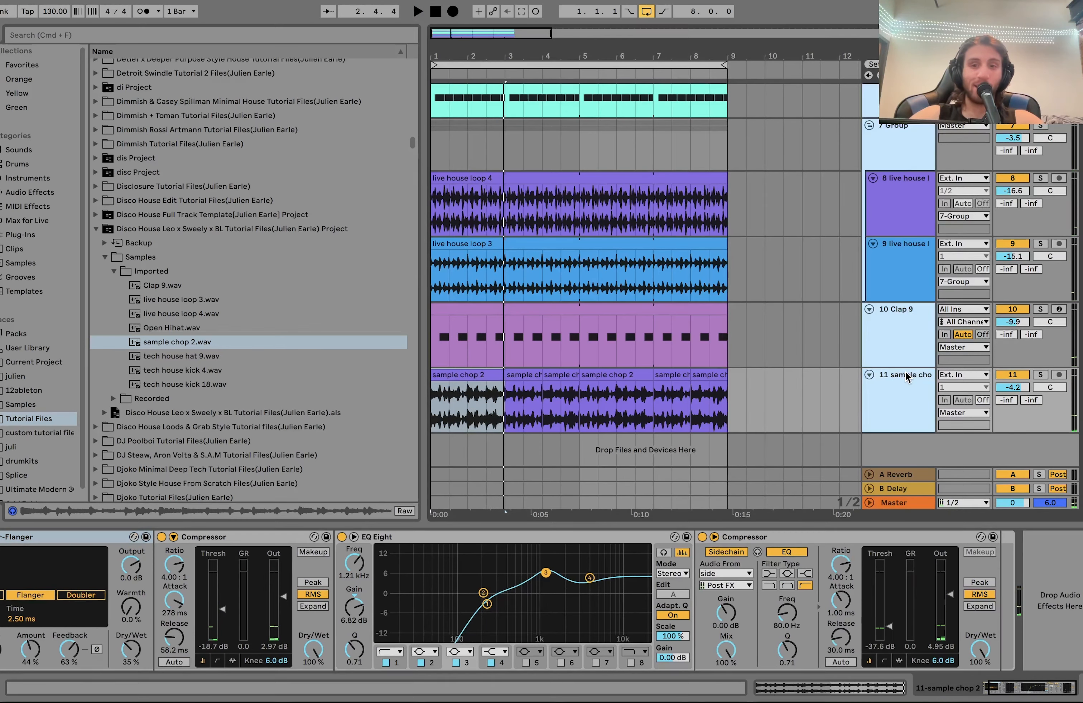
key("super+alt+u")
key("space")
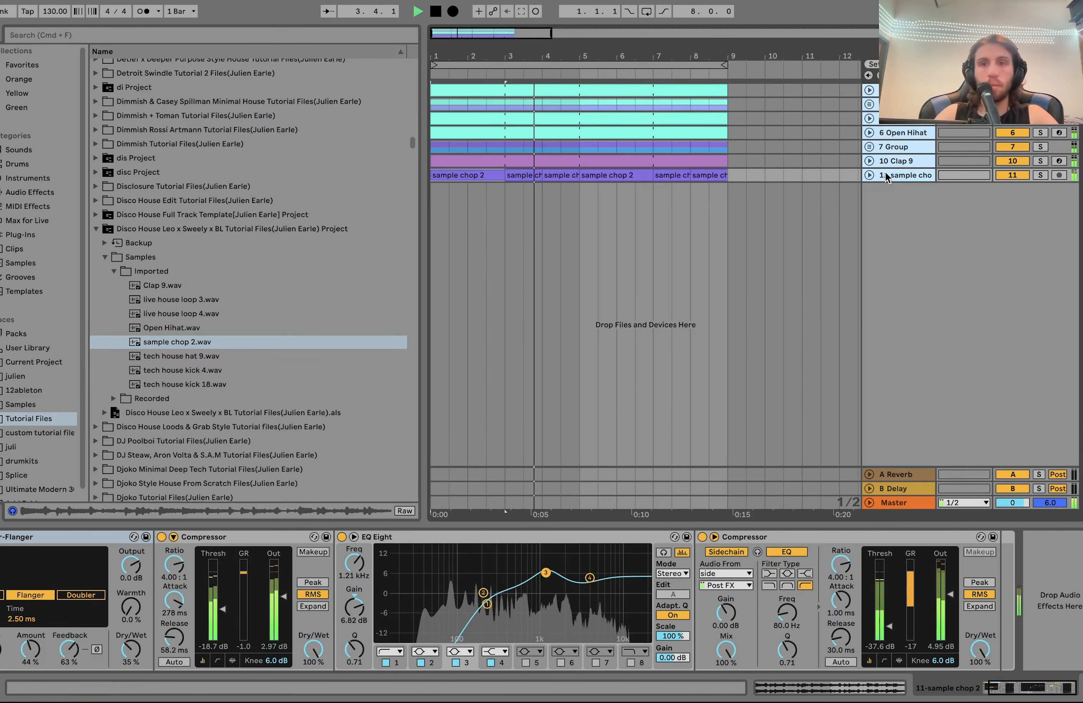
key("super+alt+l")
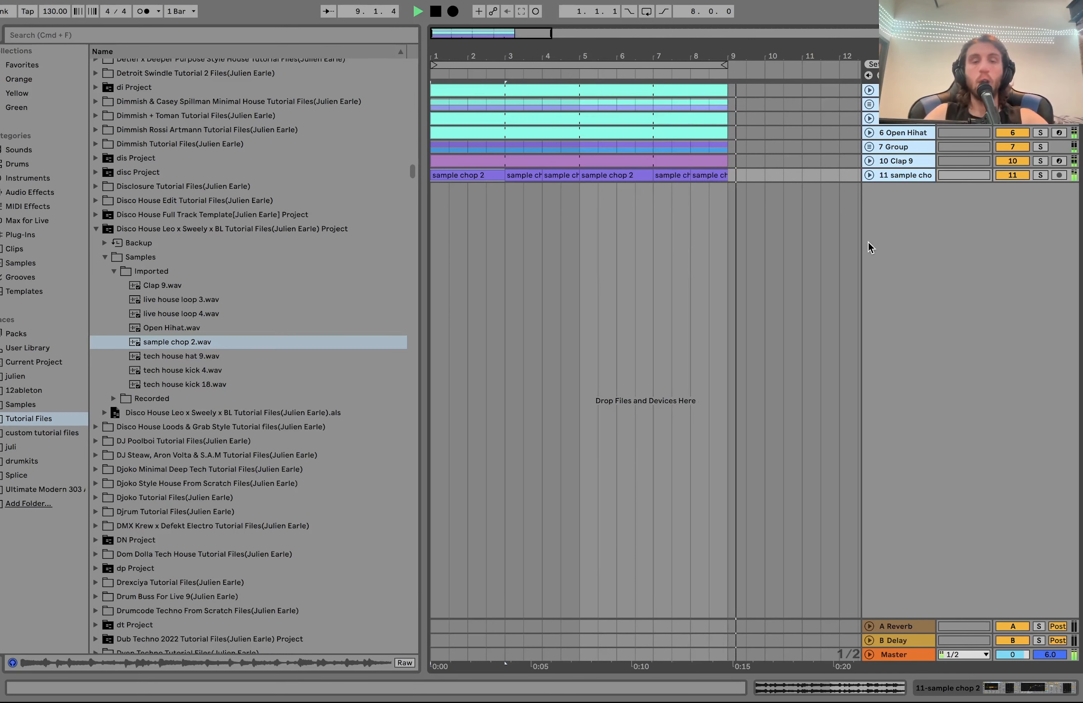
key("space")
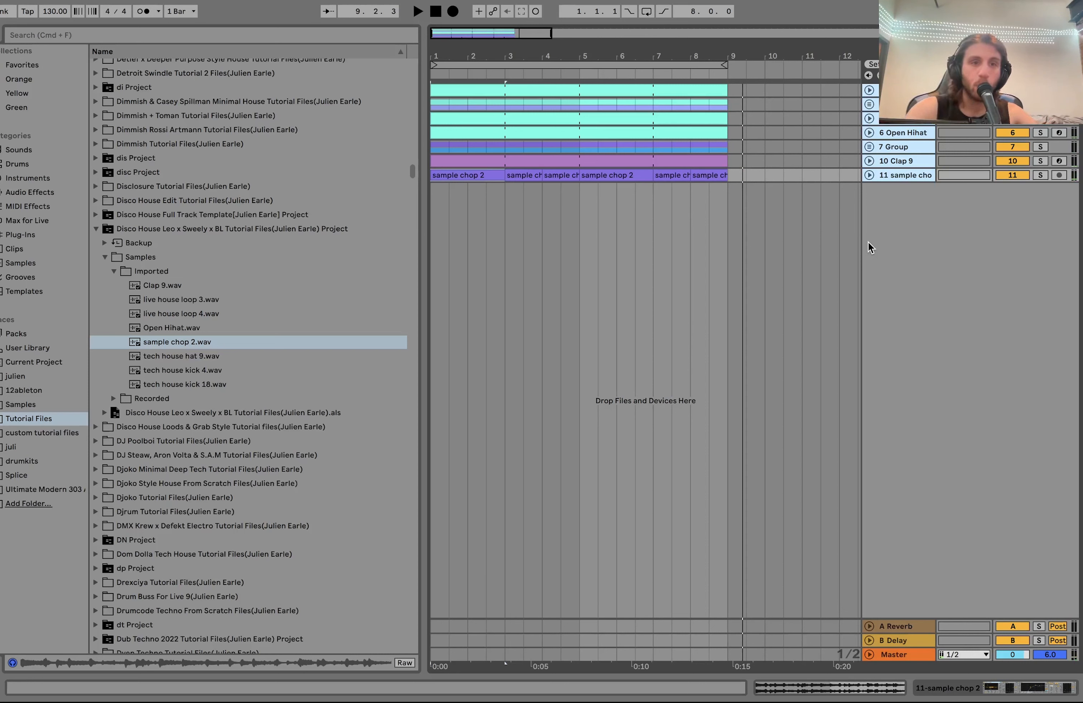